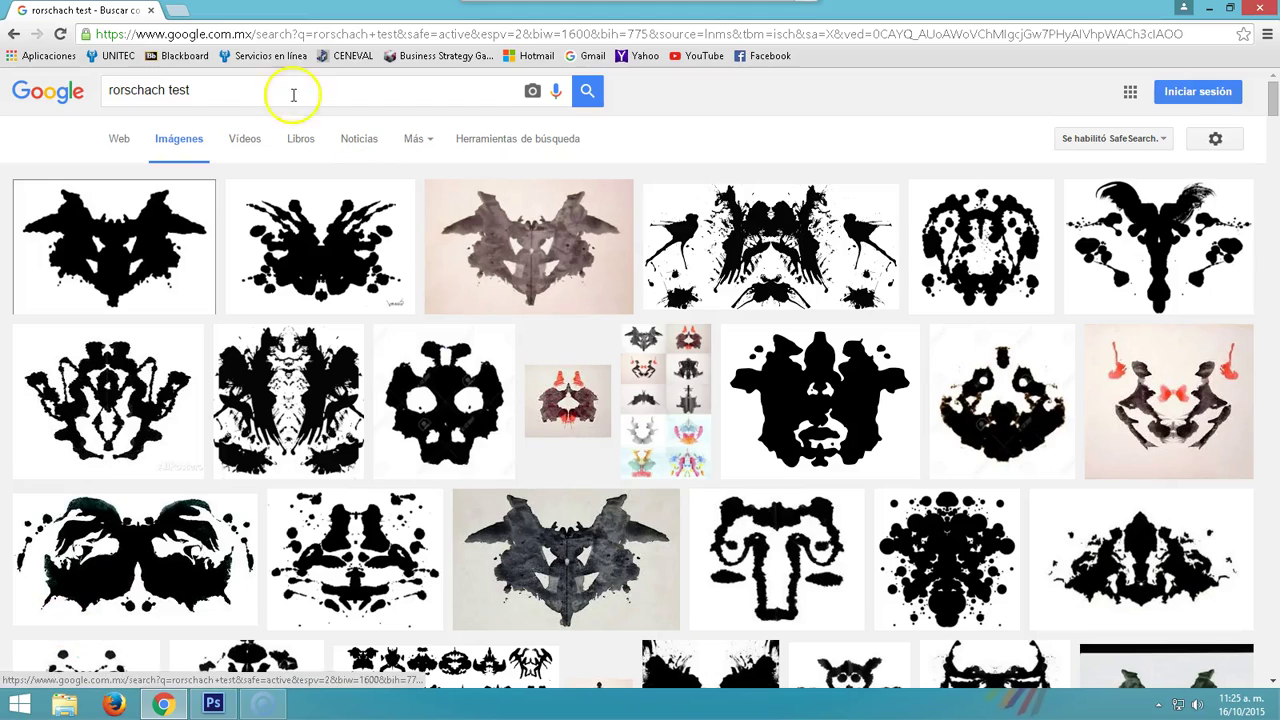
Step: Select the 'rorschach test' search query text in Chrome
click(103, 89)
drag(109, 90, 195, 90)
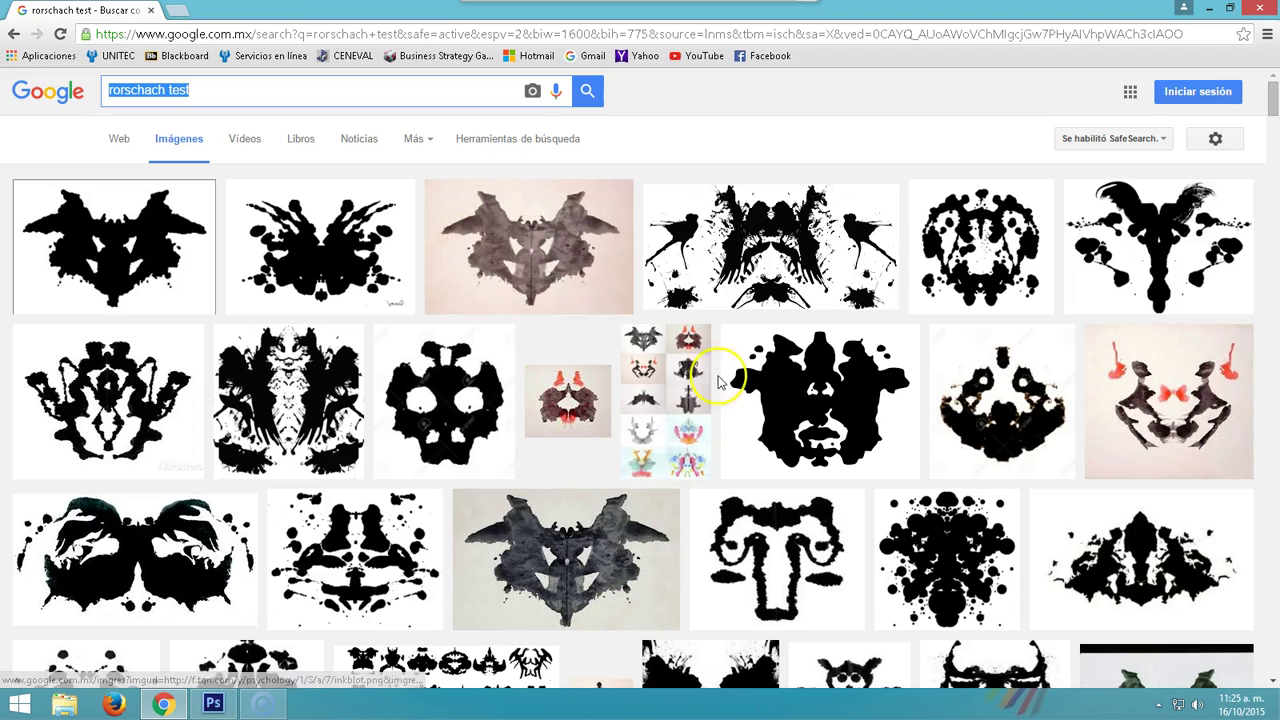
mouse_move(1271, 99)
mouse_down()
mouse_move(1273, 127)
mouse_move(1272, 90)
mouse_up()
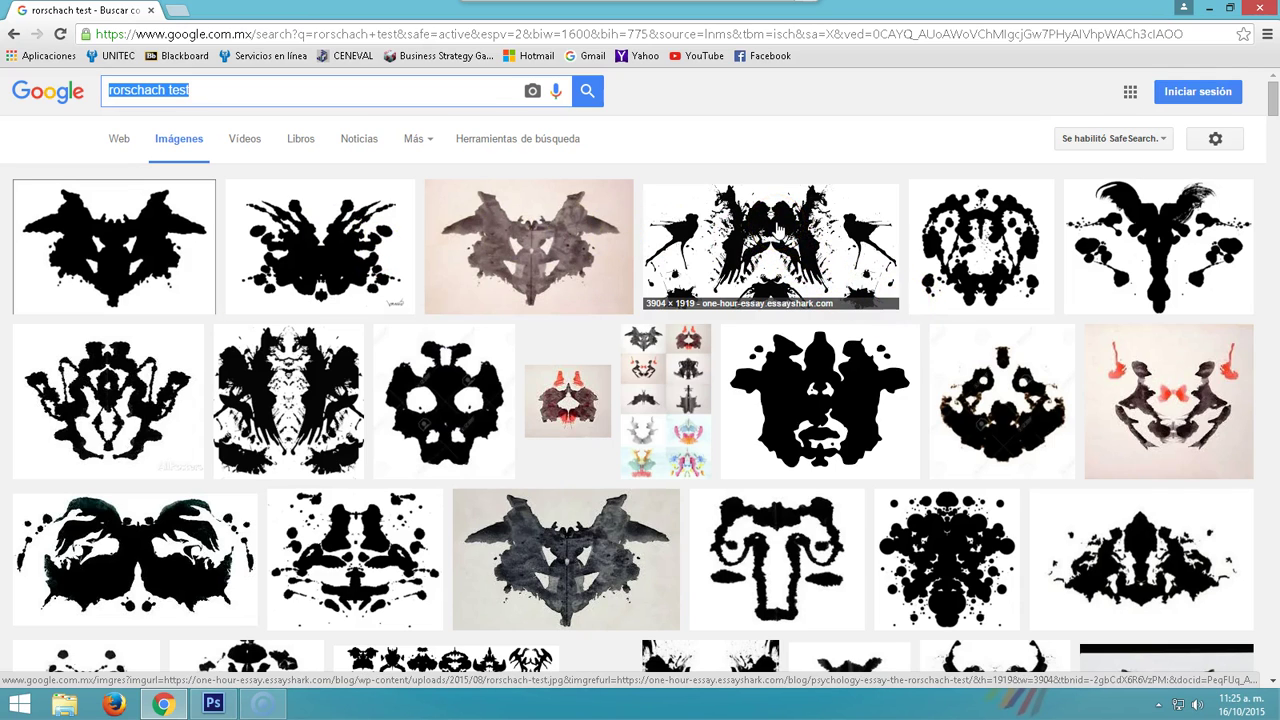
Step: Save the bird-shaped inkblot image to the Desktop as descarga.png
click(778, 230)
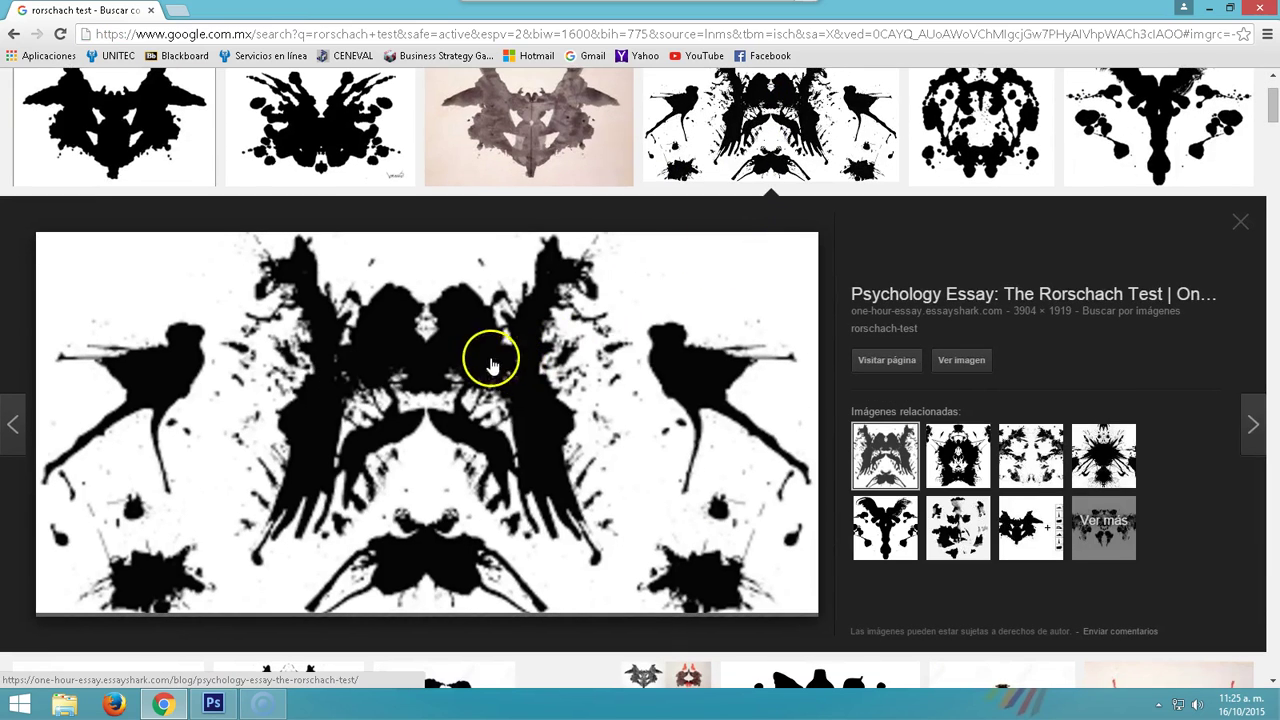
right_click(427, 364)
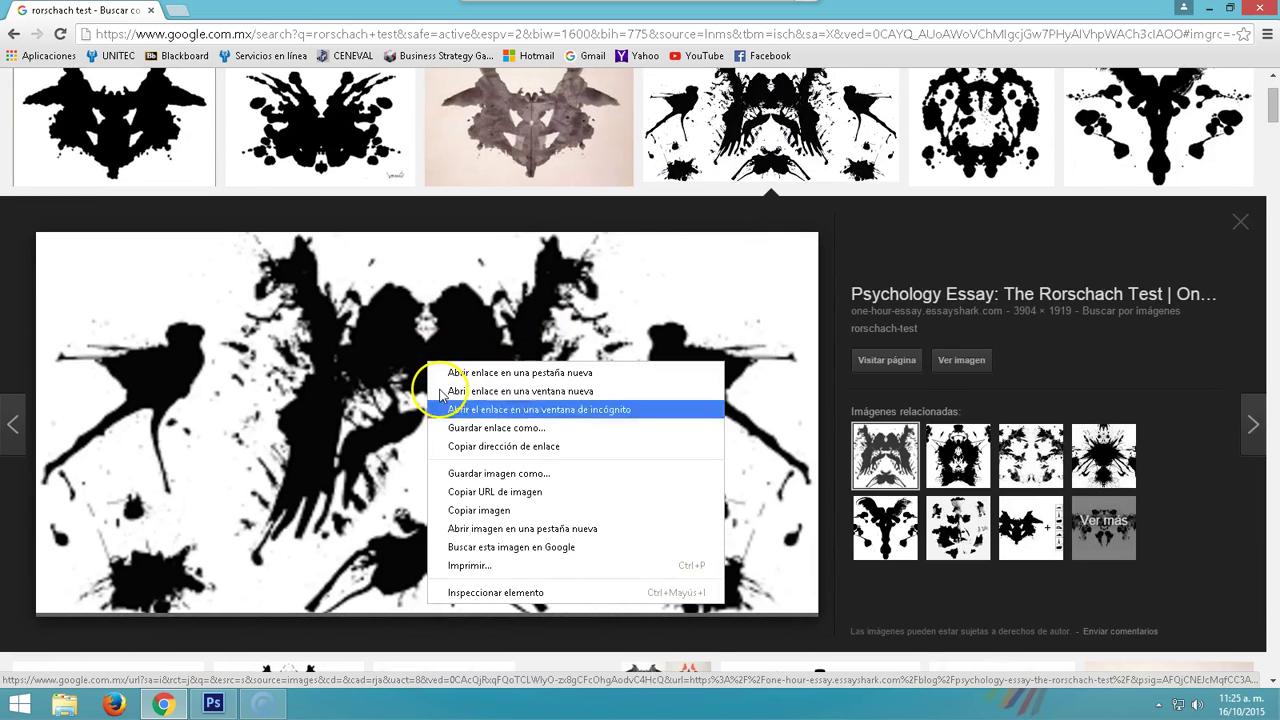
click(485, 474)
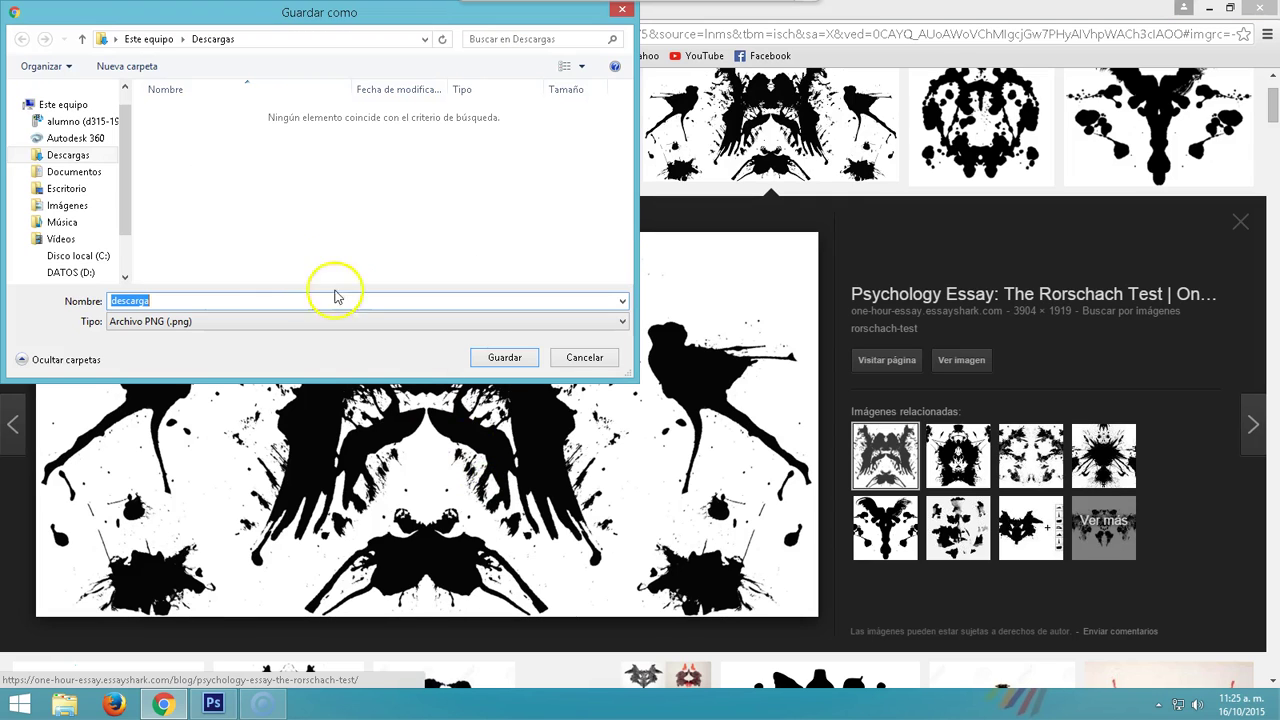
click(66, 188)
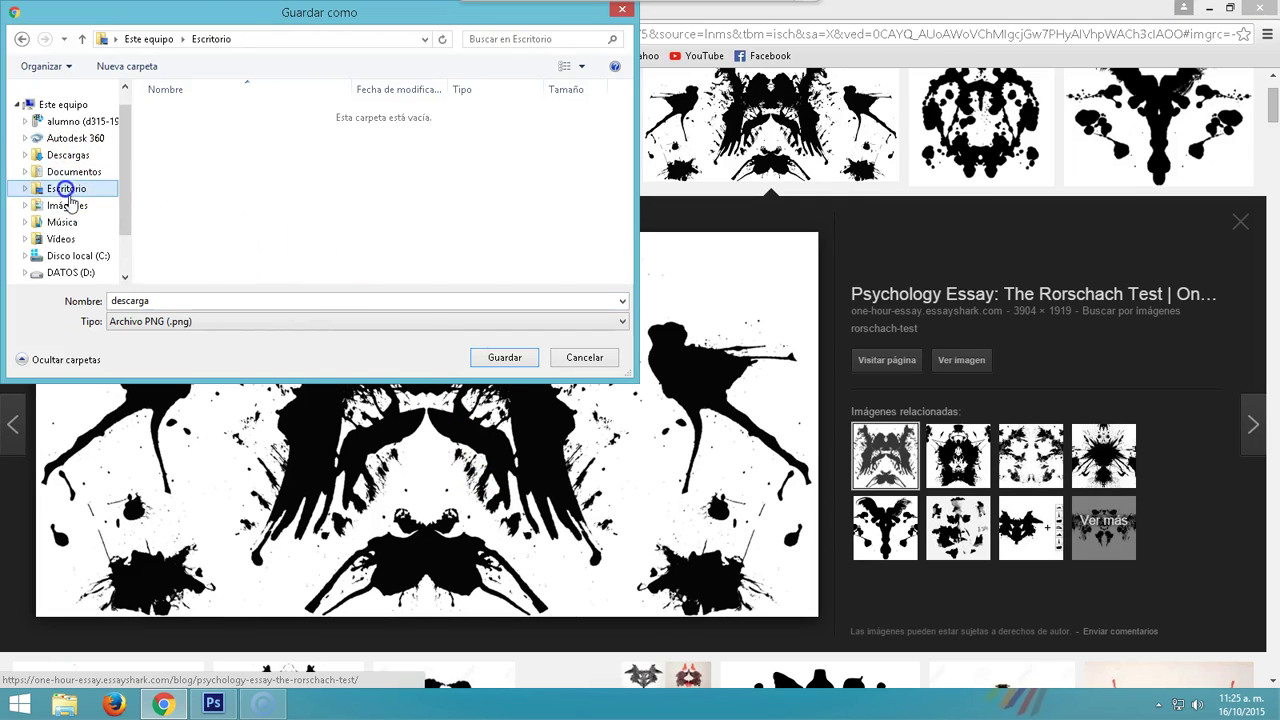
click(497, 367)
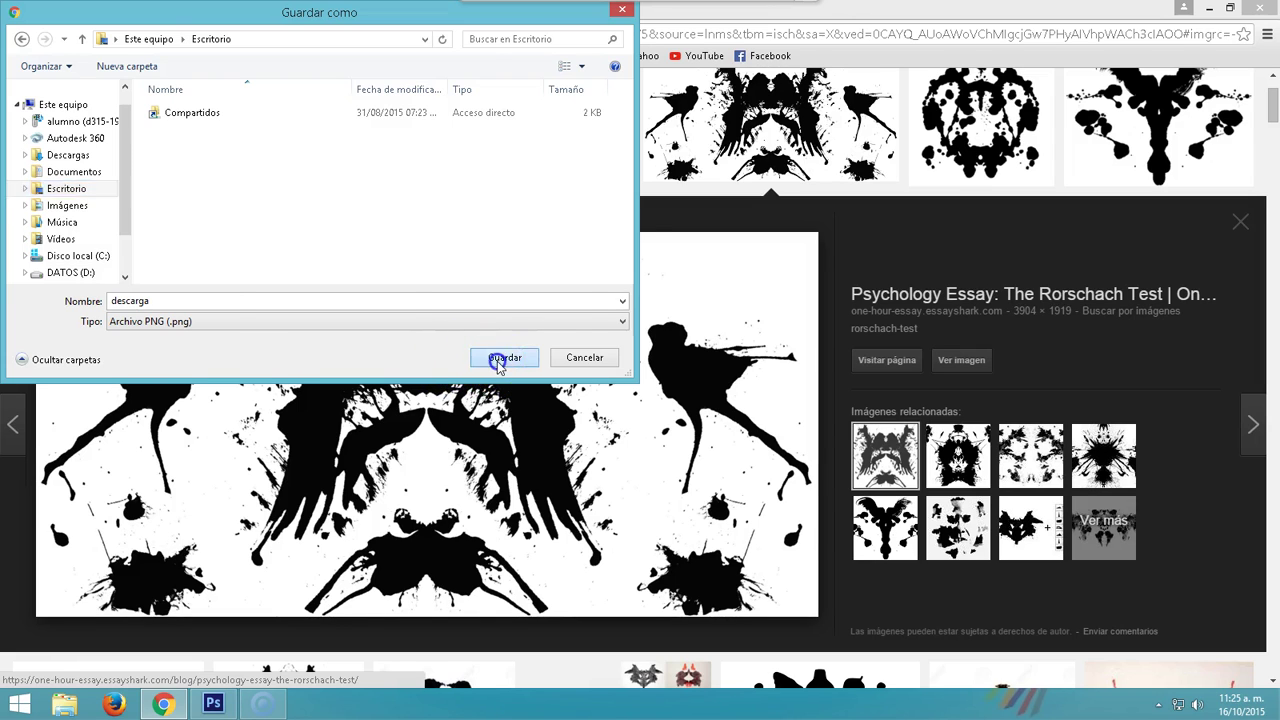
Step: Create a new U.S. Paper letter document, 8.5 × 11 inches at 150 pixels/inch
click(213, 703)
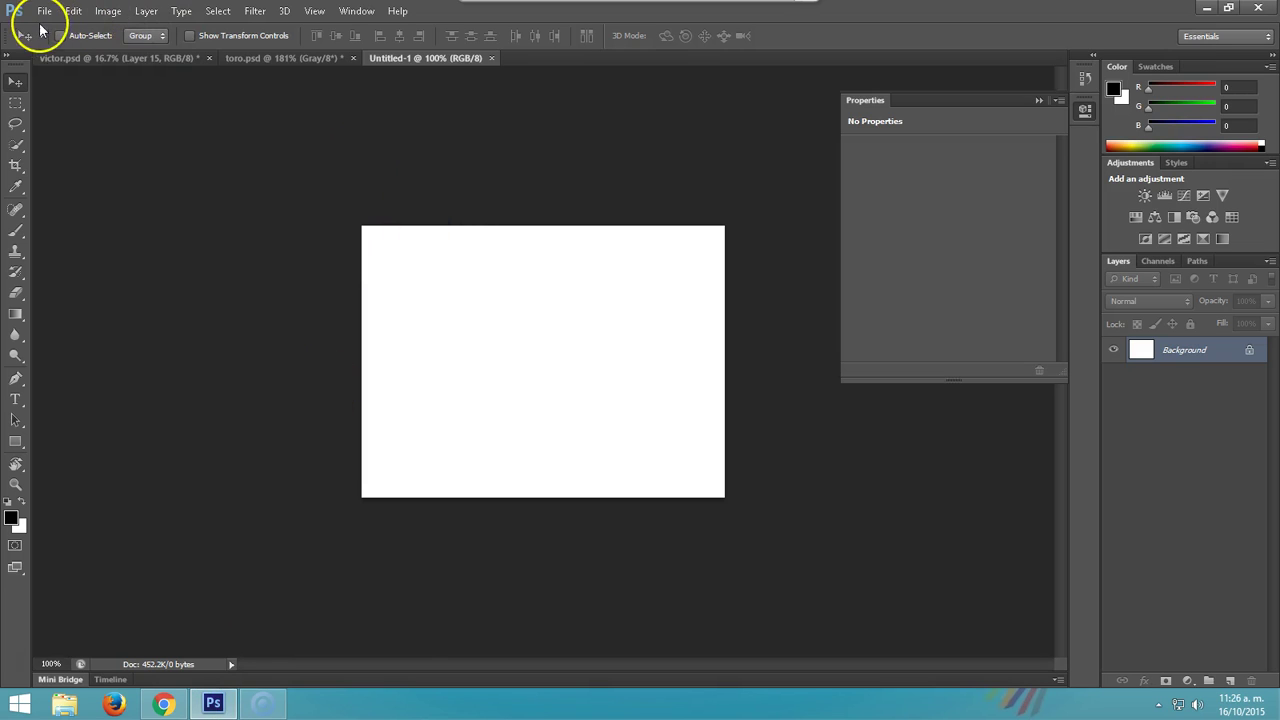
click(44, 11)
click(45, 28)
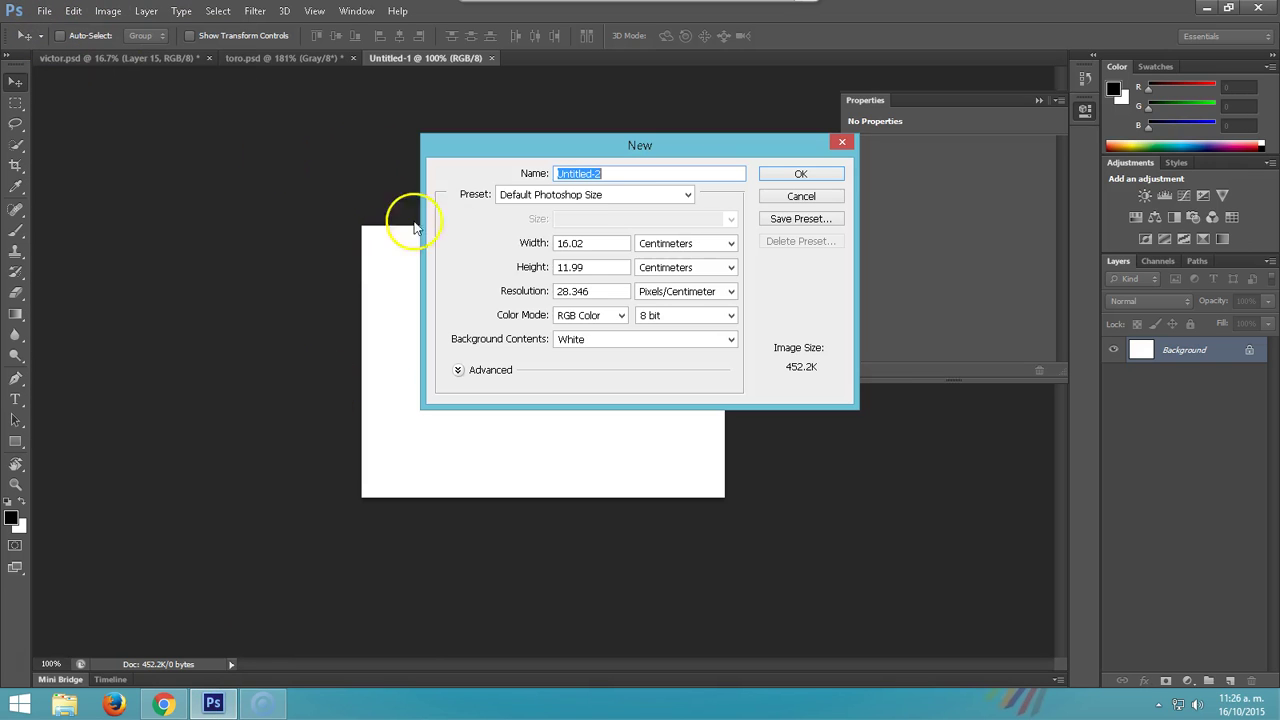
click(613, 197)
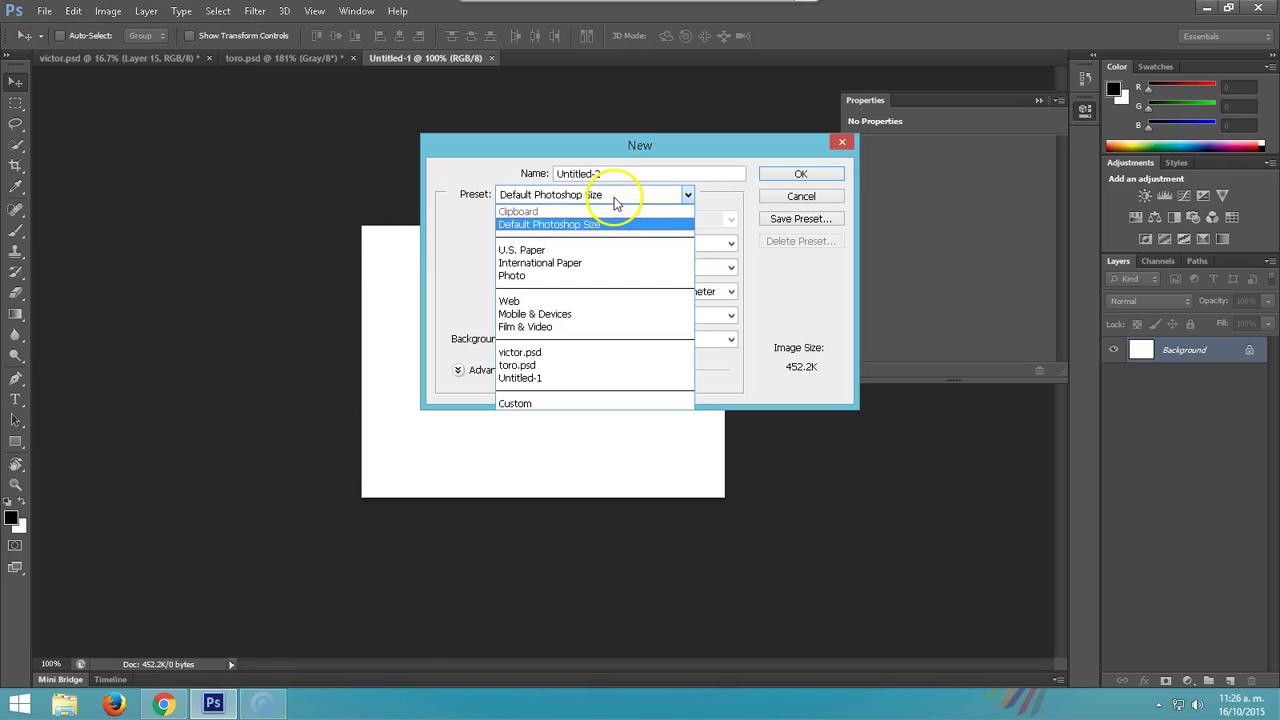
click(578, 245)
double_click(594, 292)
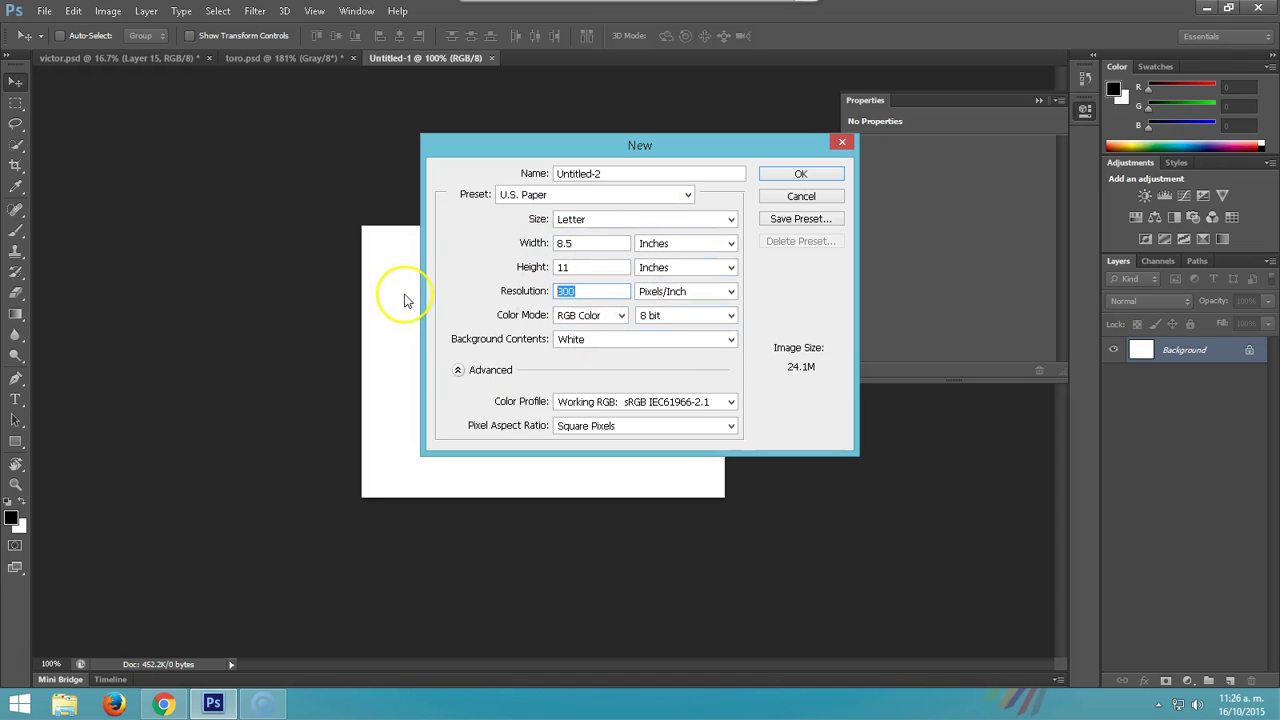
text(150)
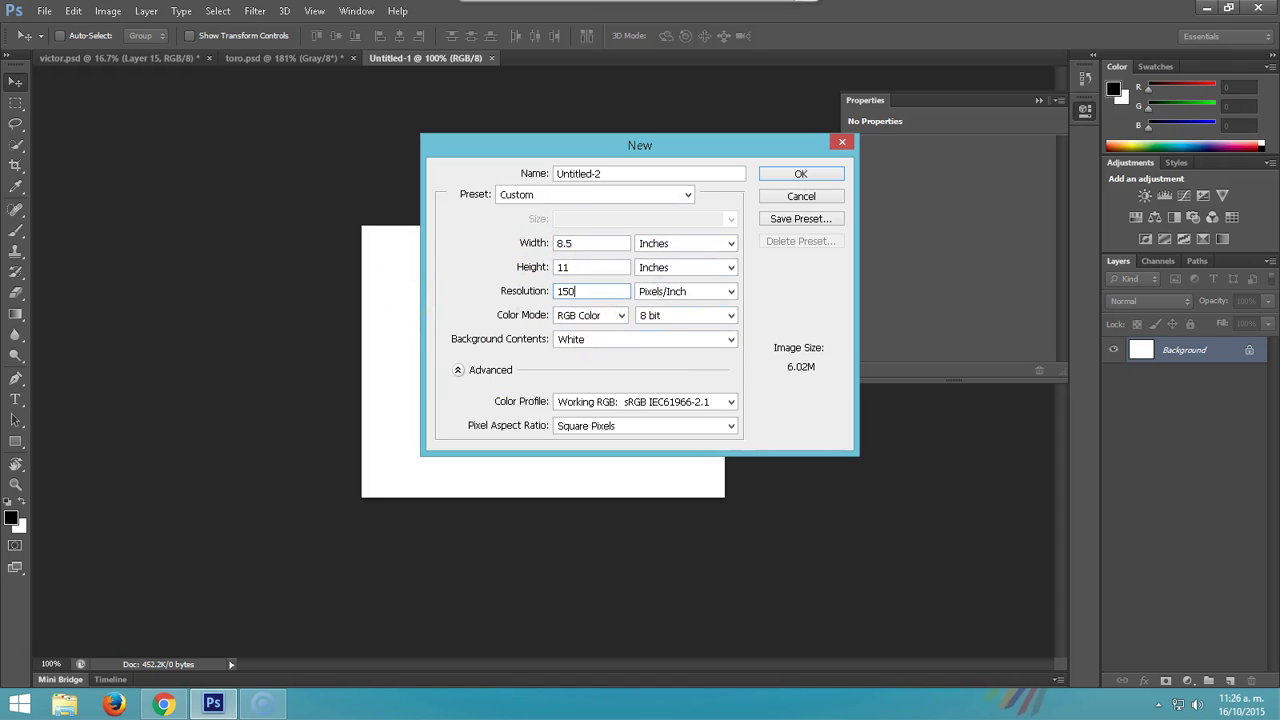
click(801, 175)
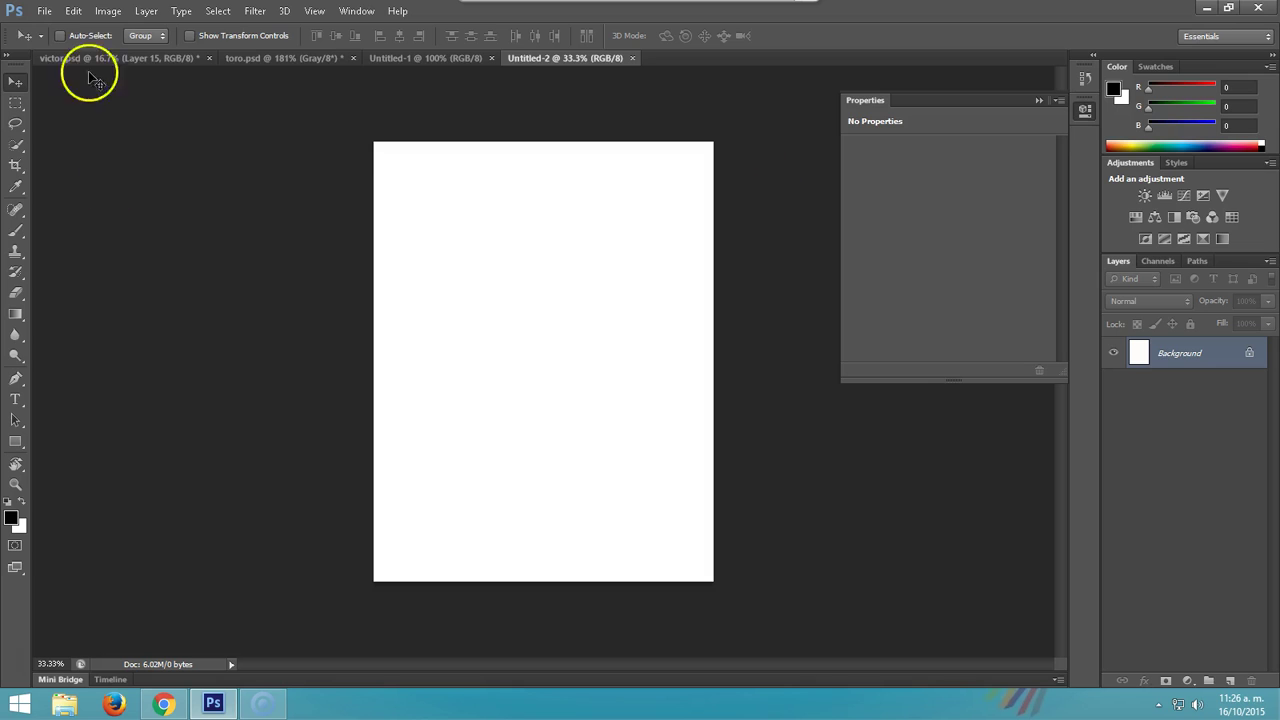
click(44, 11)
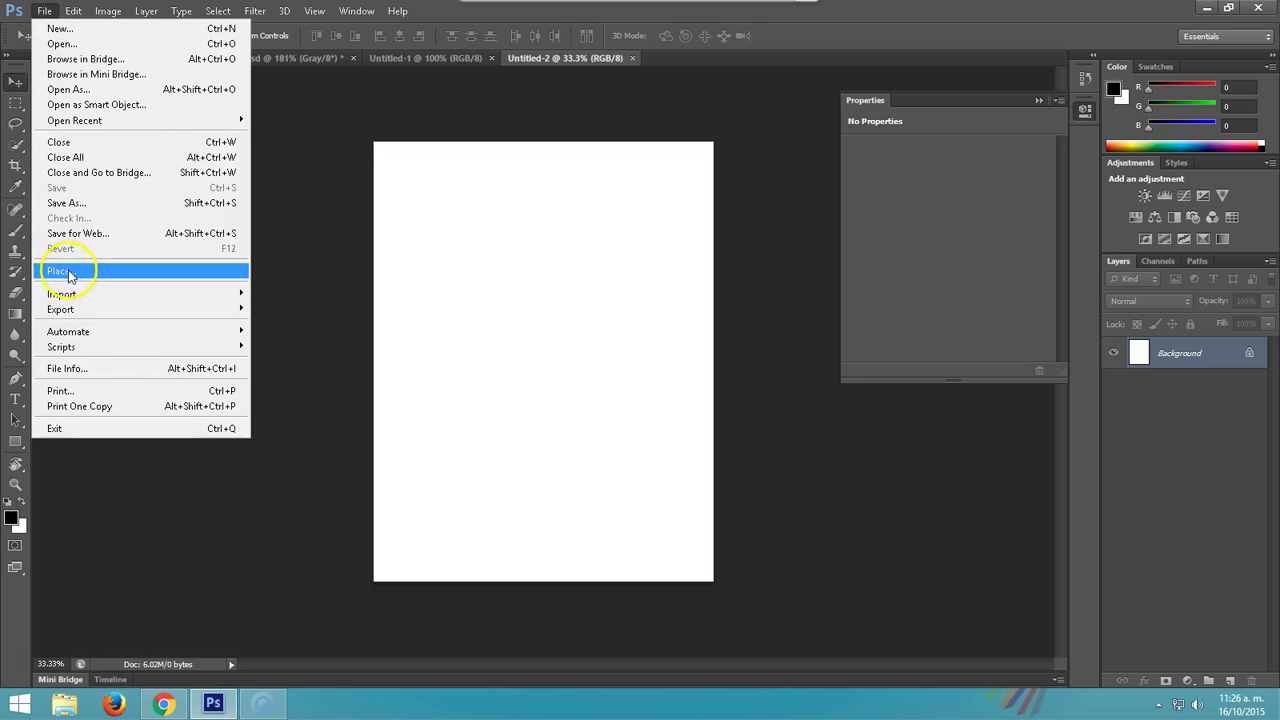
Step: Place descarga from the Desktop and scale it to about 175% across the page
click(70, 276)
drag(866, 214, 866, 320)
click(745, 258)
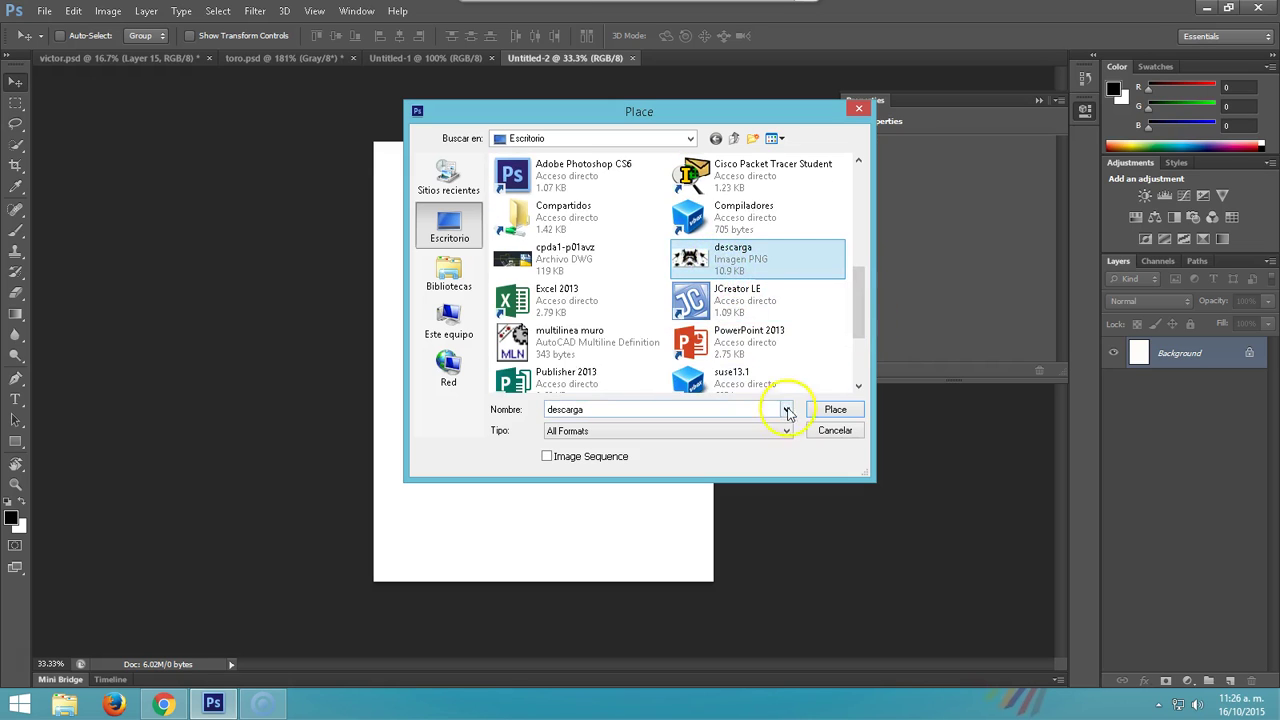
click(825, 410)
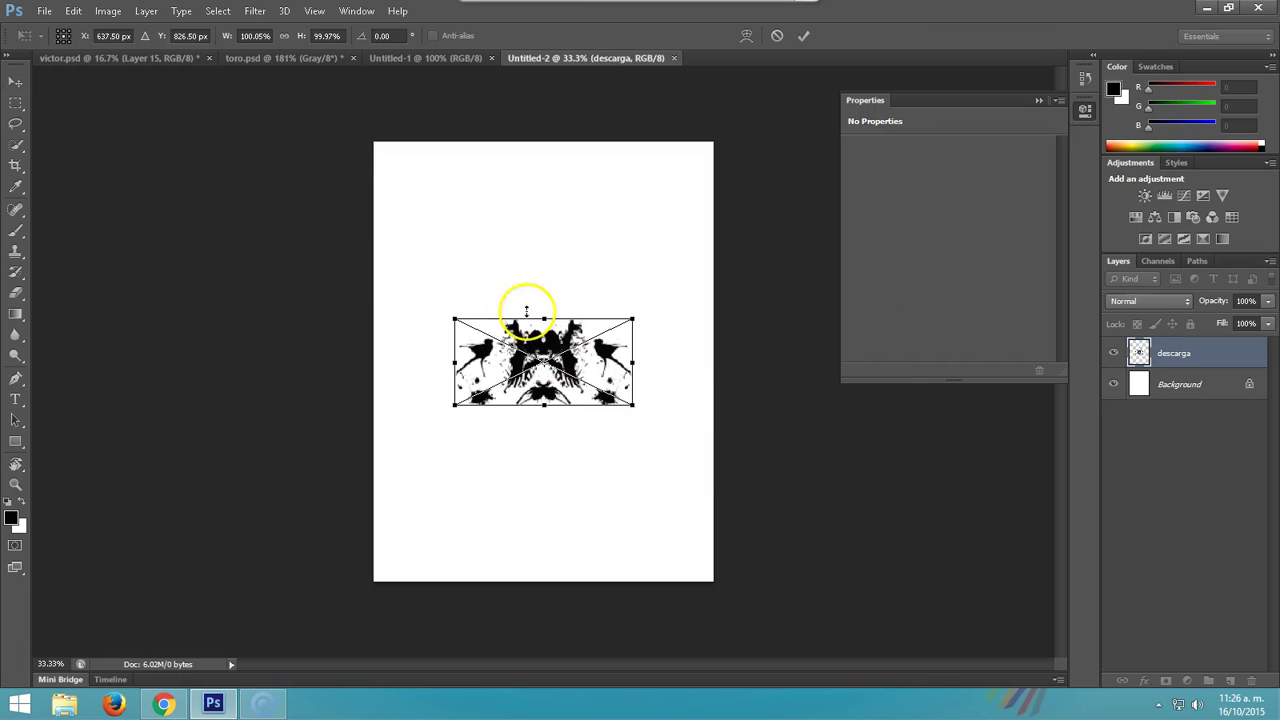
drag(632, 318, 740, 268)
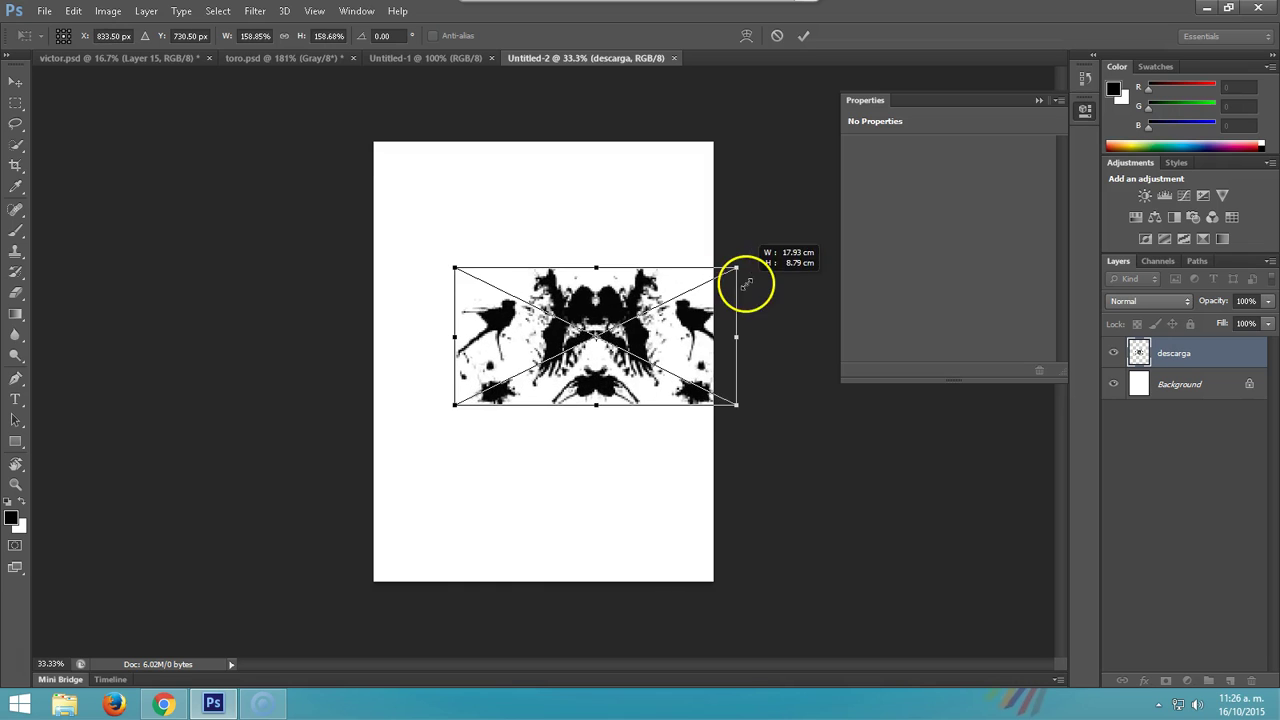
drag(455, 405, 388, 437)
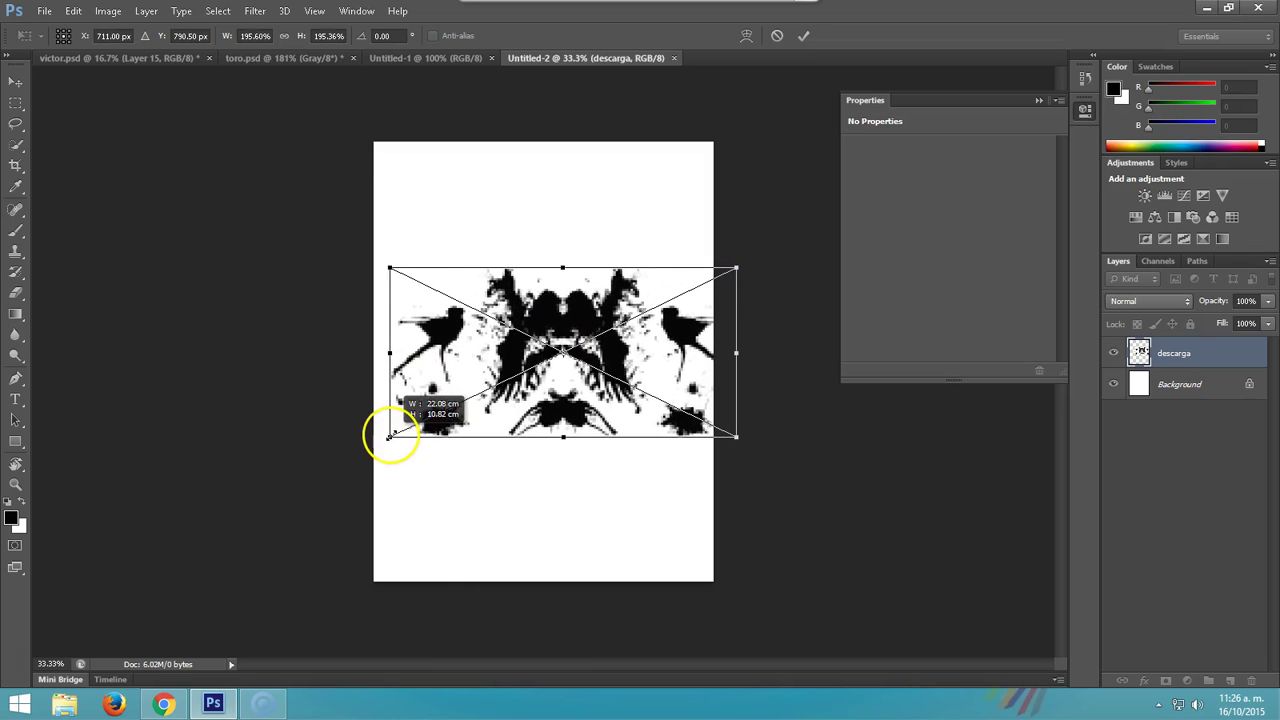
mouse_move(736, 268)
mouse_down()
mouse_move(698, 286)
mouse_move(386, 107)
mouse_move(690, 298)
mouse_move(686, 282)
mouse_up()
key(Return)
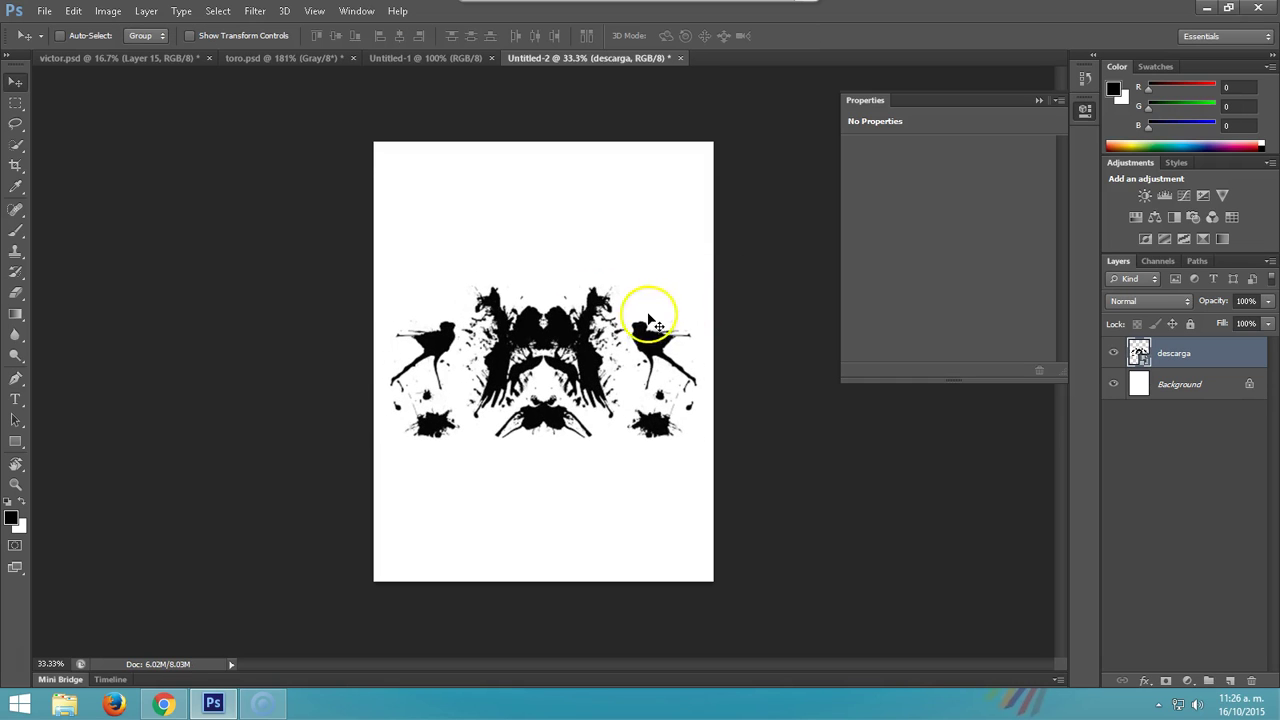
Step: Tilt the canvas view about 10°, zoom in, then rotate it back upright
key(r)
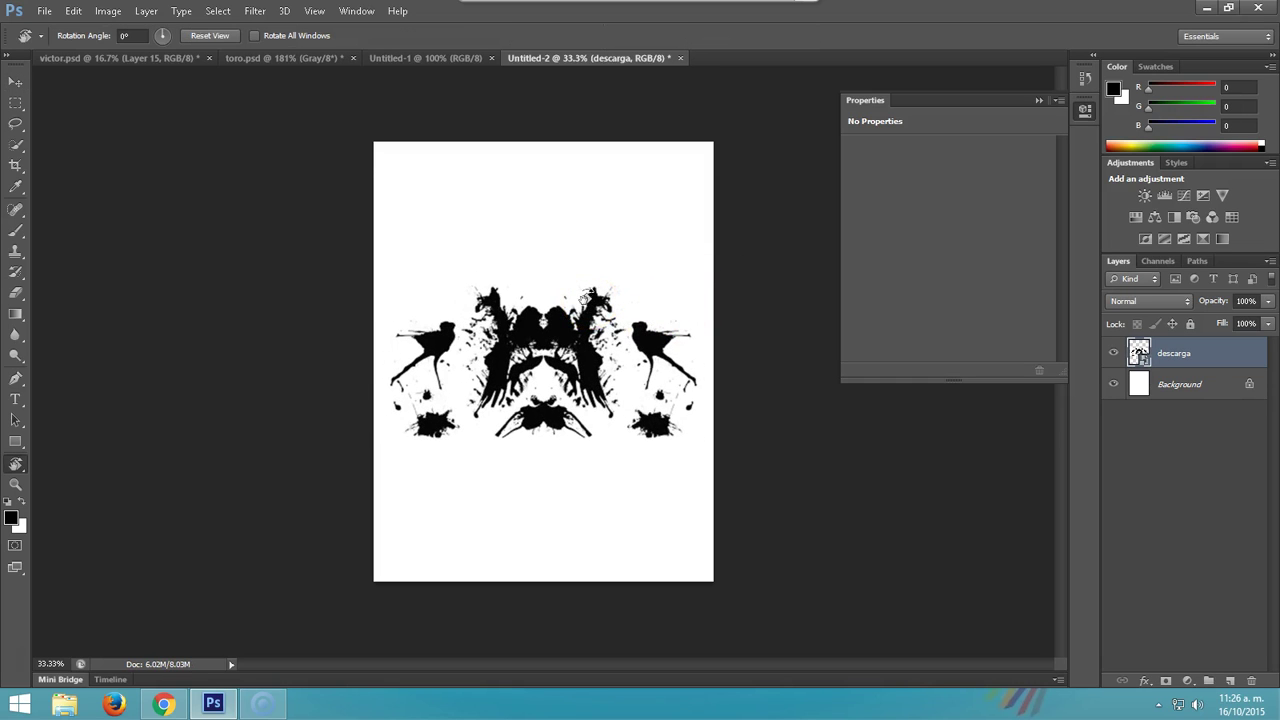
drag(522, 270, 520, 325)
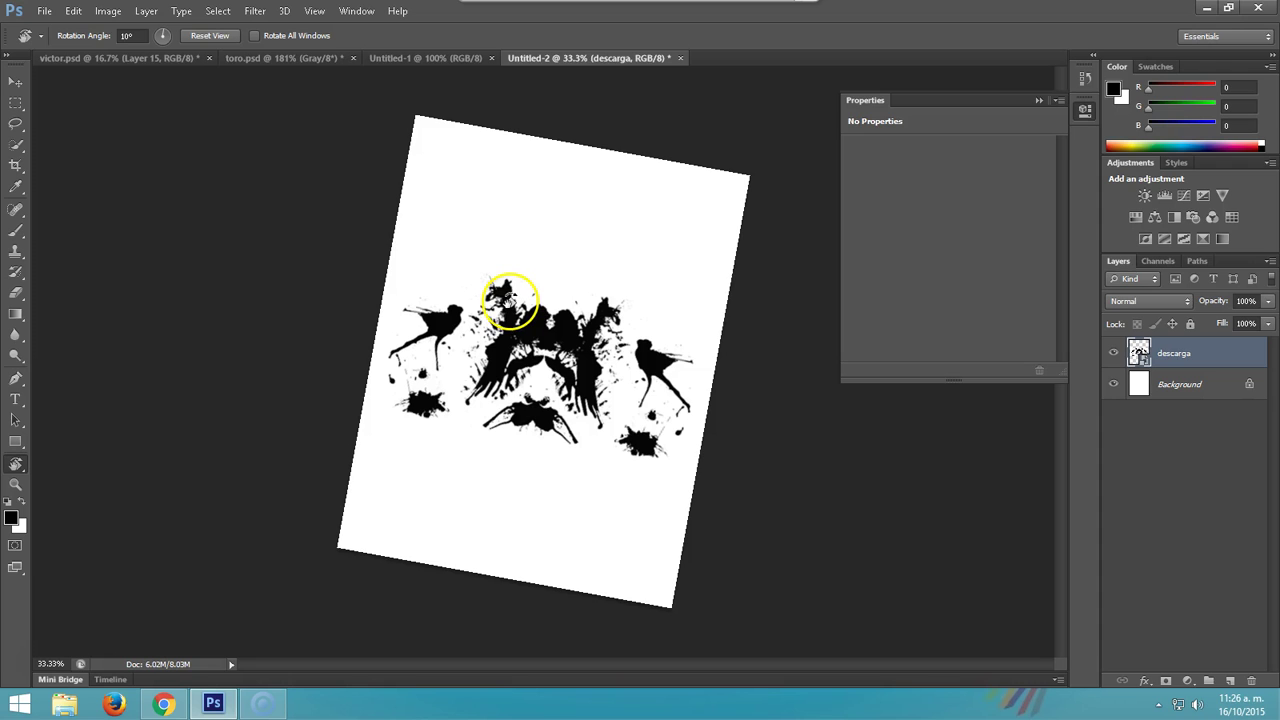
key(ctrl+plus)
key(ctrl+plus)
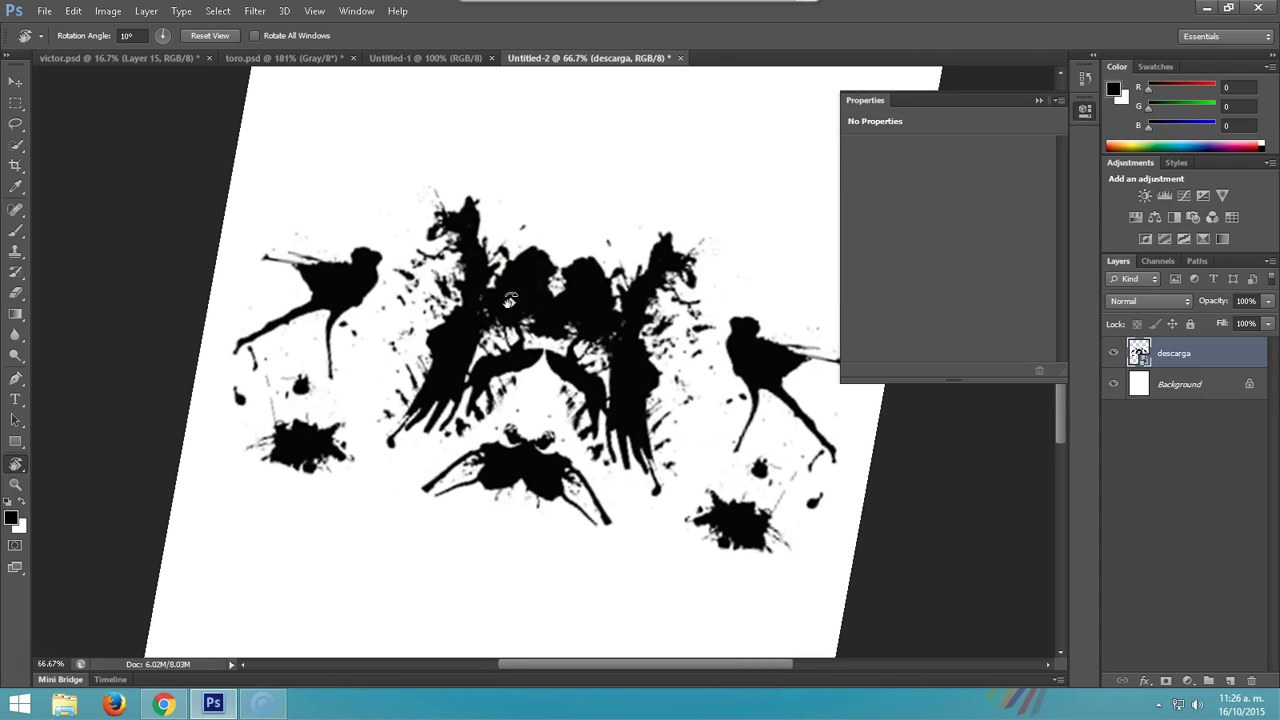
mouse_move(541, 248)
mouse_down()
mouse_move(475, 186)
mouse_move(314, 363)
mouse_up()
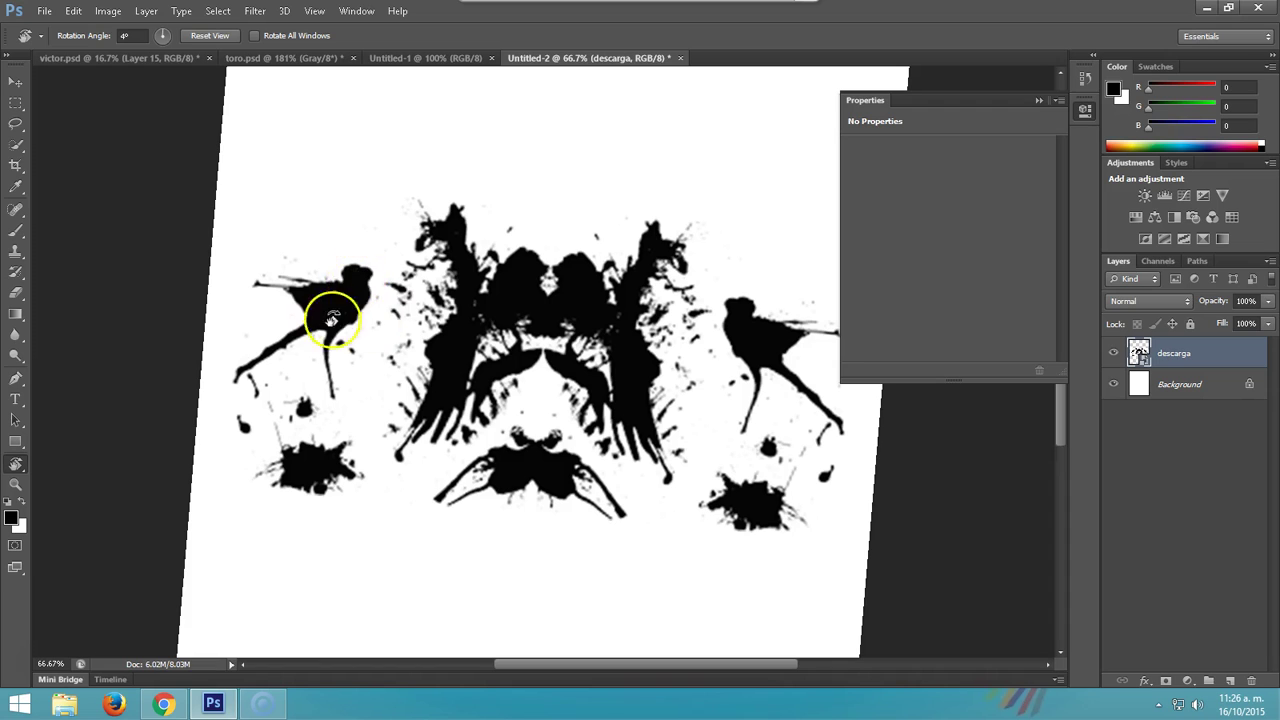
mouse_move(430, 292)
mouse_down()
mouse_move(370, 271)
mouse_move(491, 286)
mouse_up()
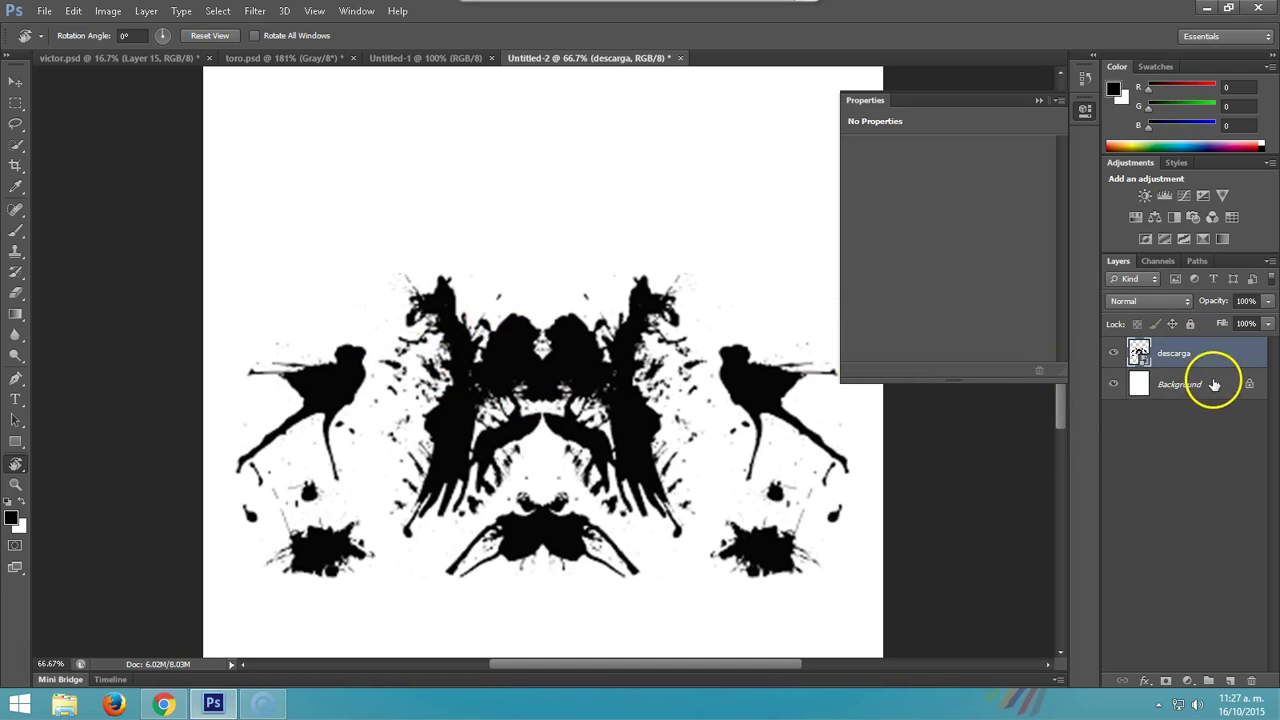
Step: Lock the descarga layer and add an empty layer named trazo above it
click(1190, 323)
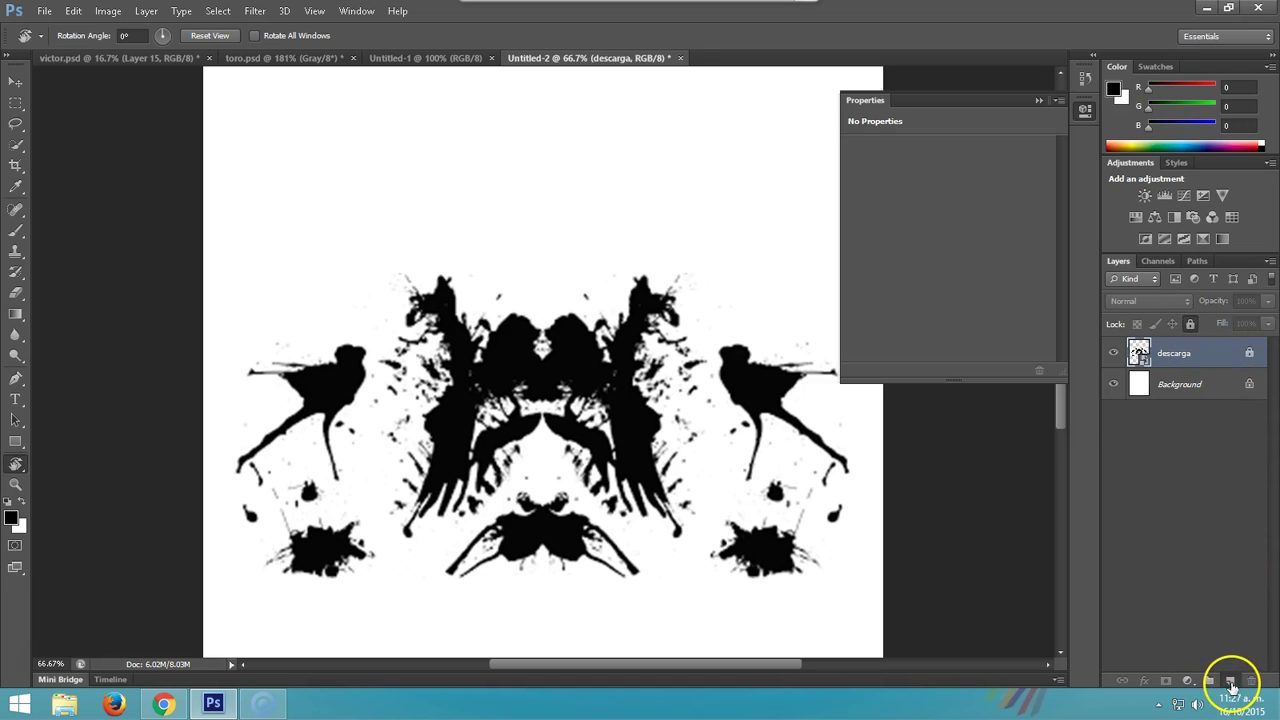
click(1231, 684)
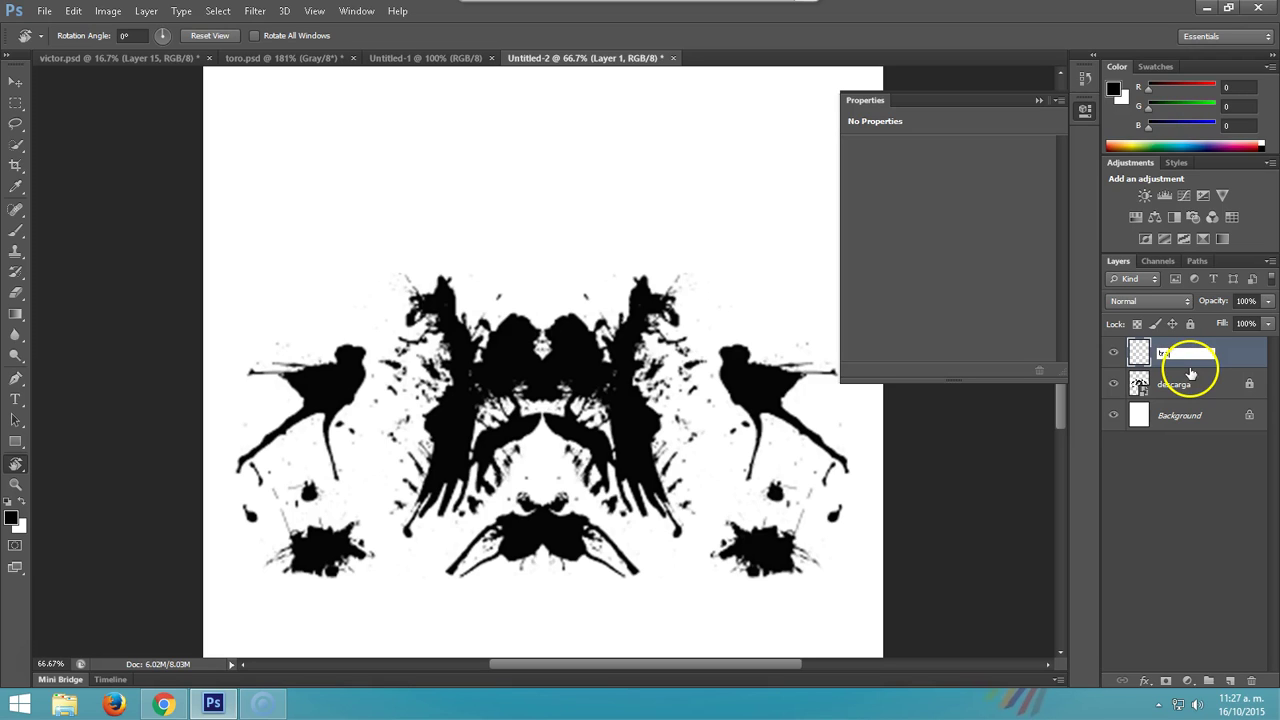
text(trazo)
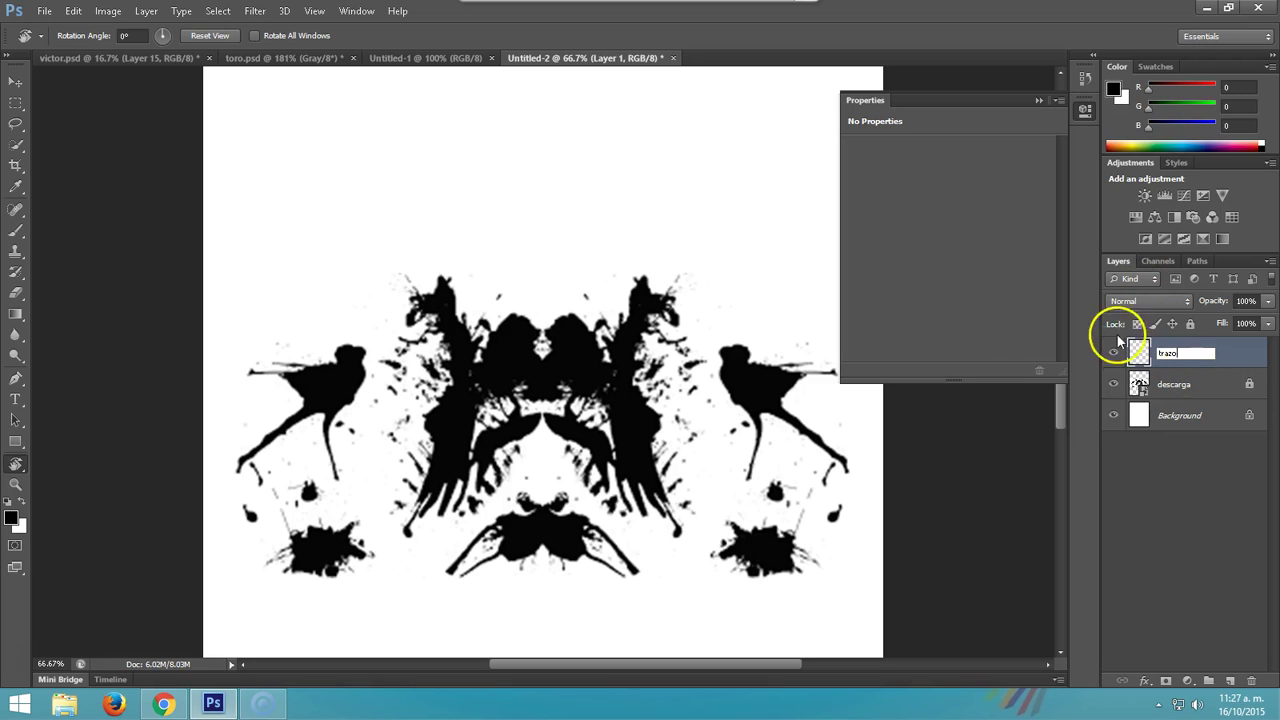
click(1021, 362)
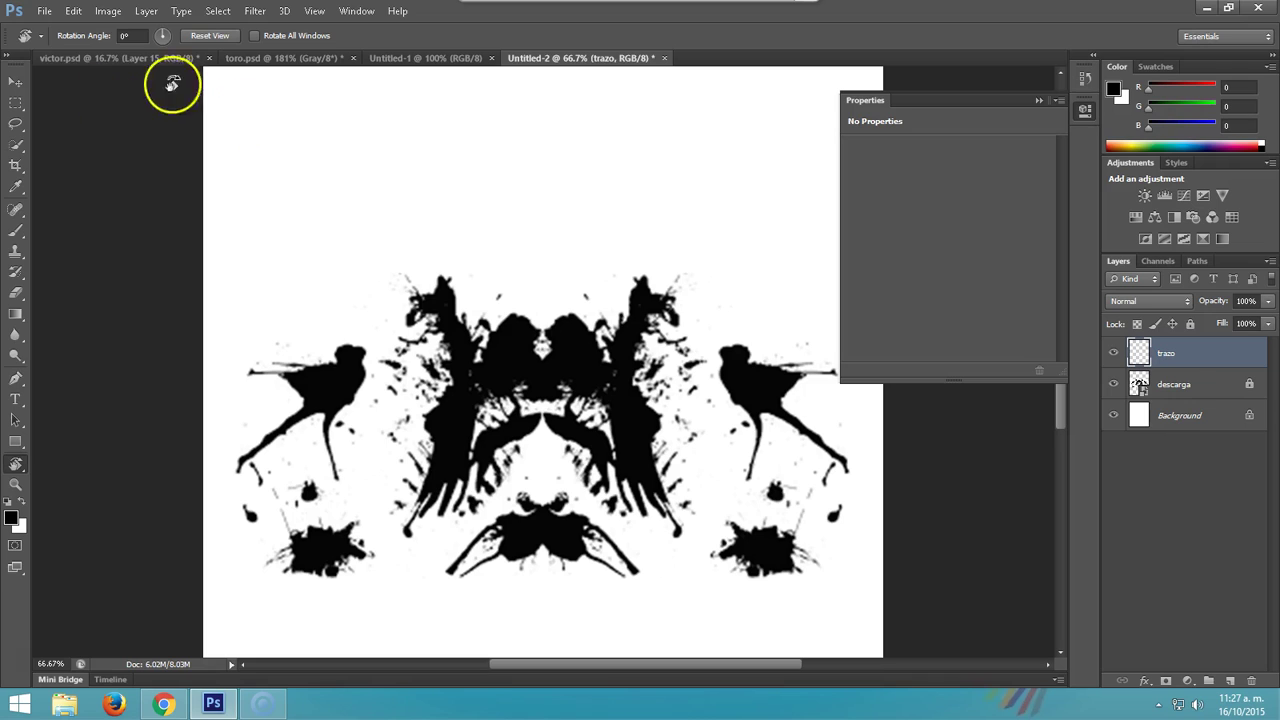
click(7, 237)
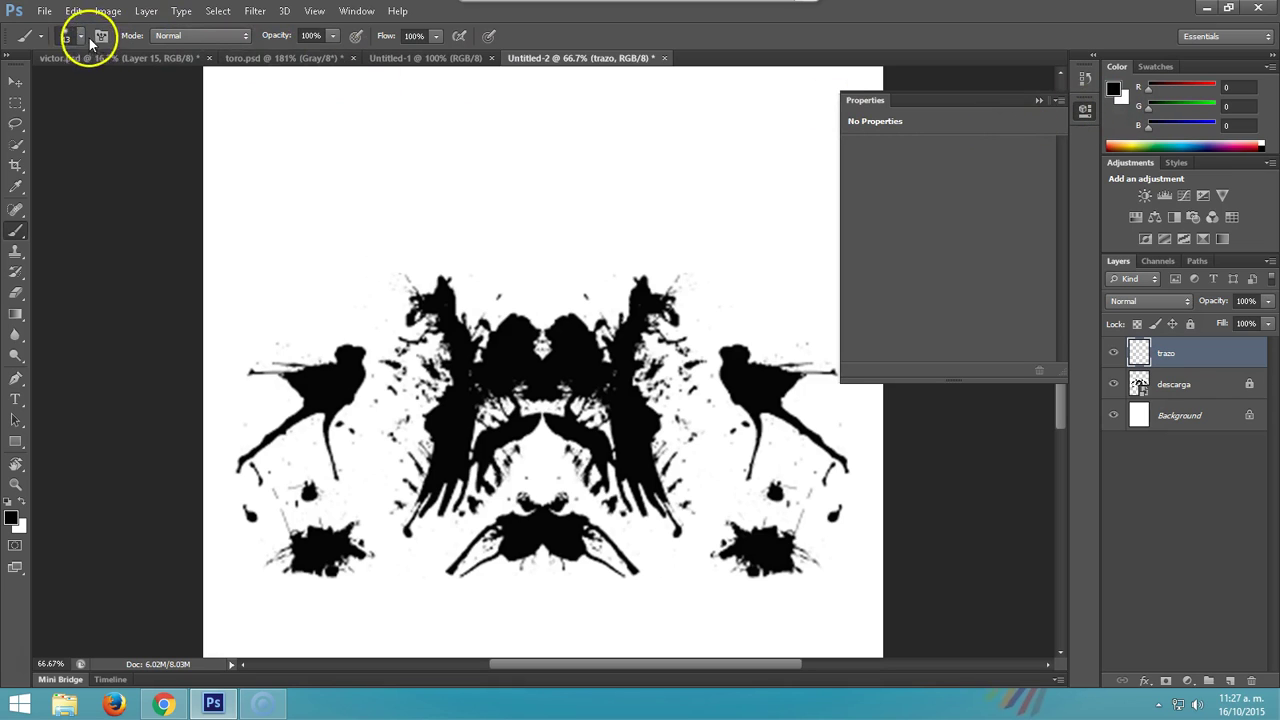
Step: Choose a 100% hard 13 px round brush and set its flow to 50%
click(79, 37)
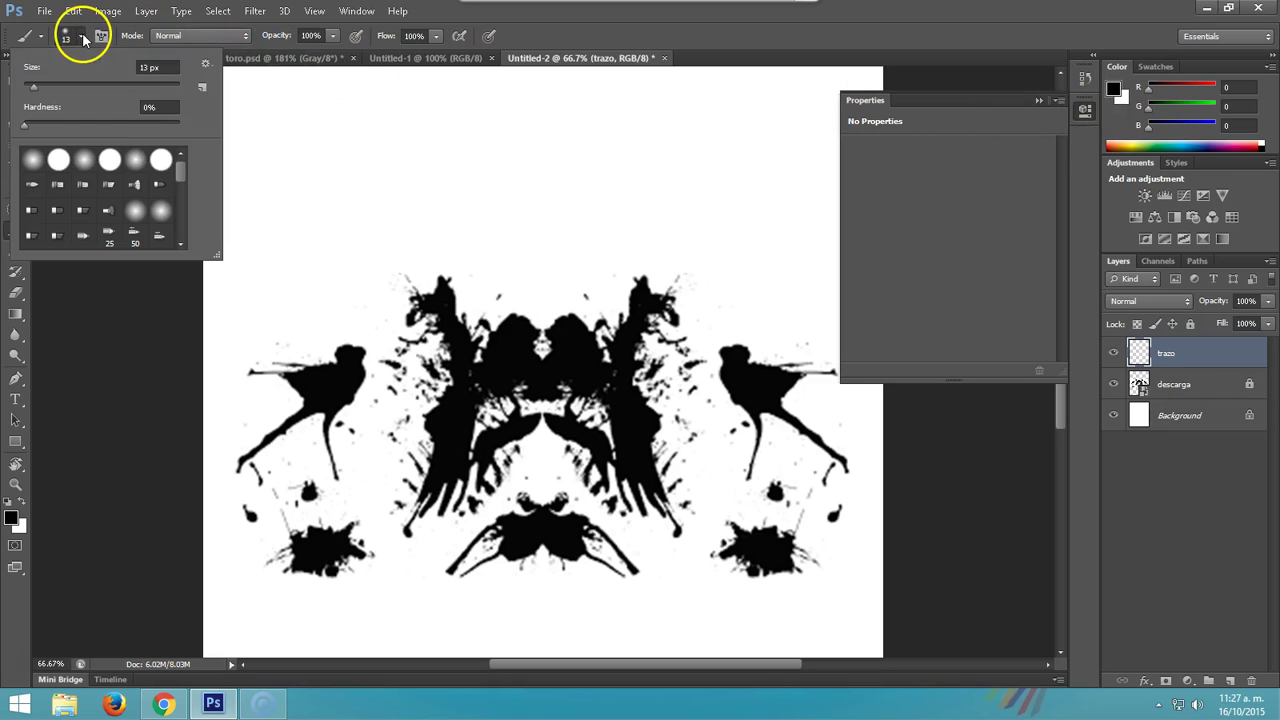
click(205, 67)
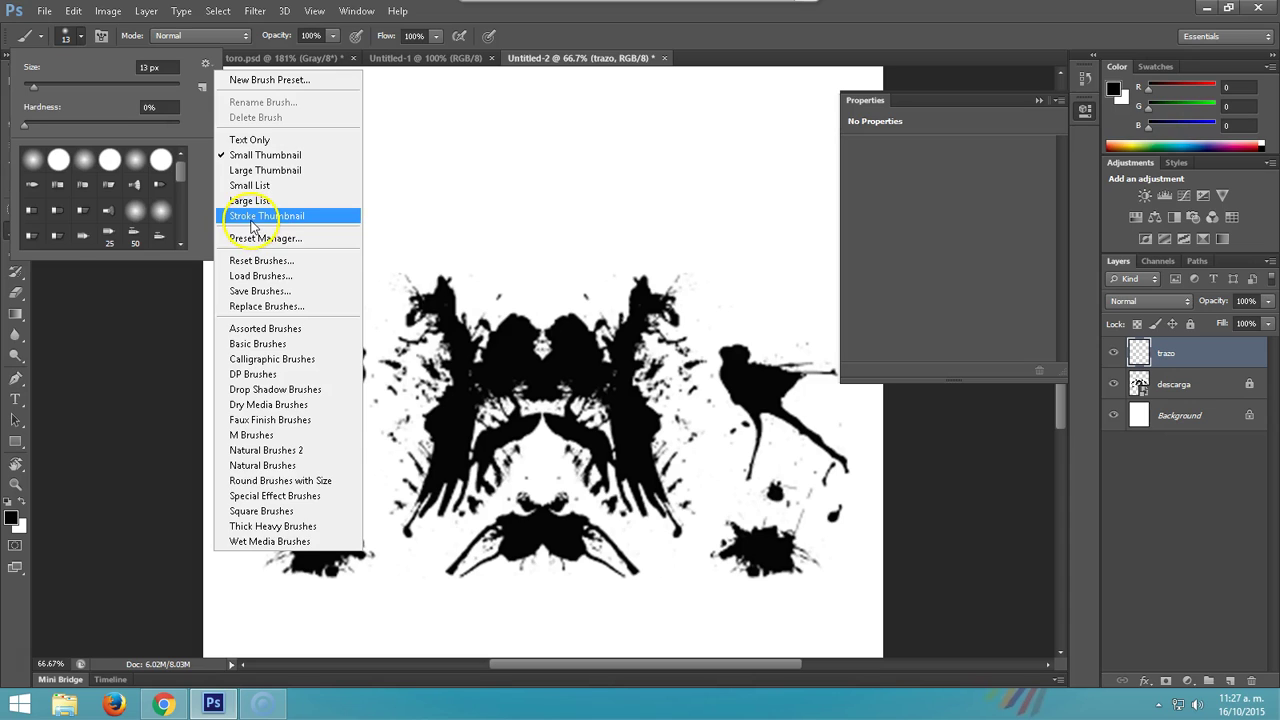
click(252, 216)
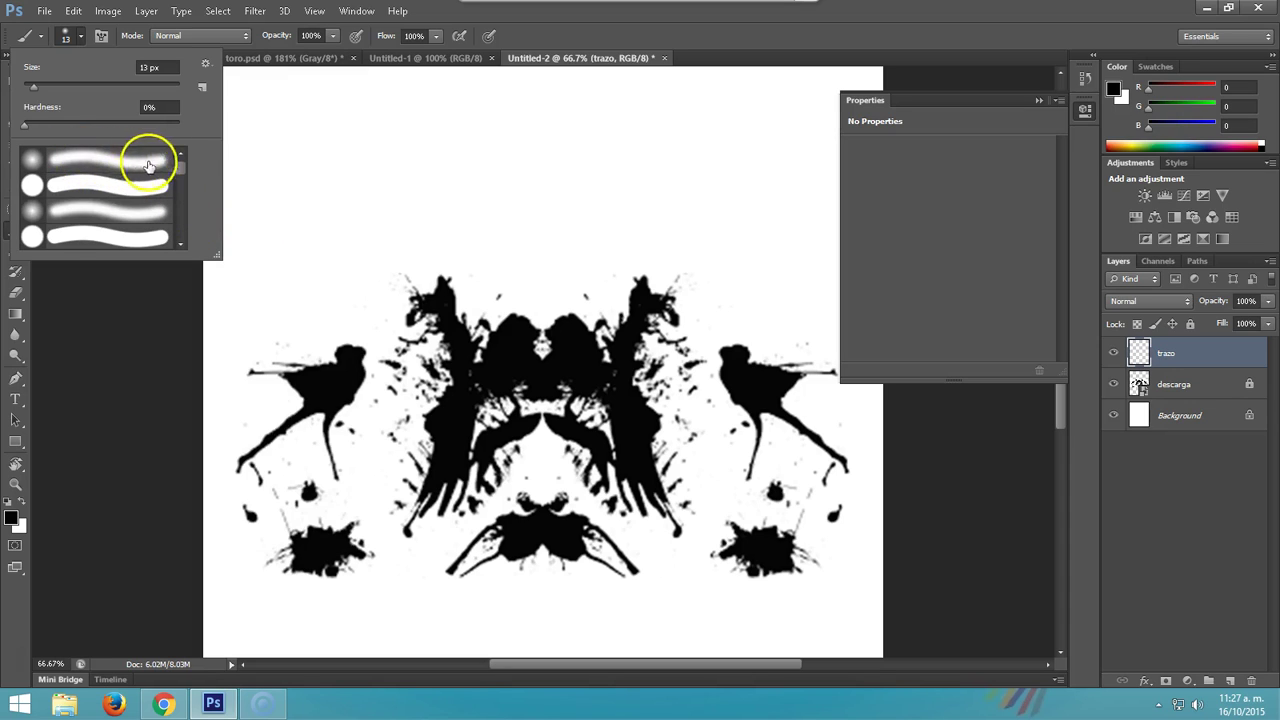
mouse_move(181, 175)
mouse_down()
mouse_move(180, 234)
mouse_move(185, 170)
mouse_up()
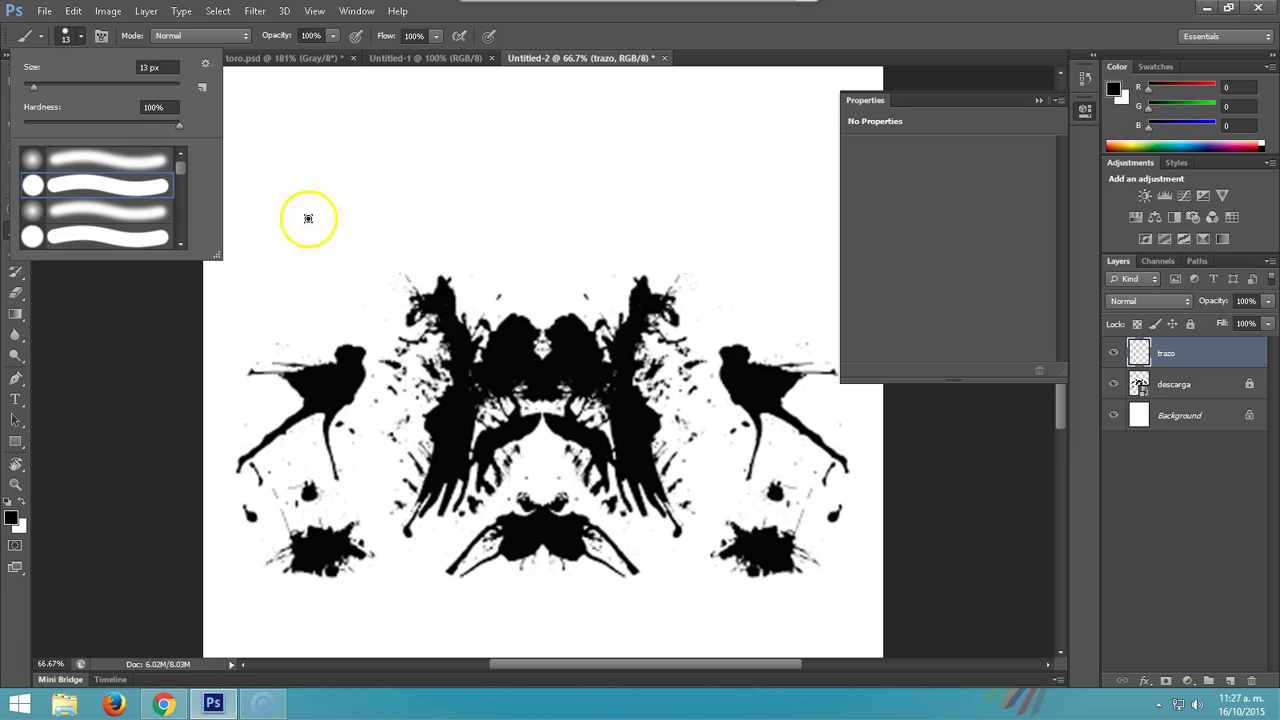
key(Escape)
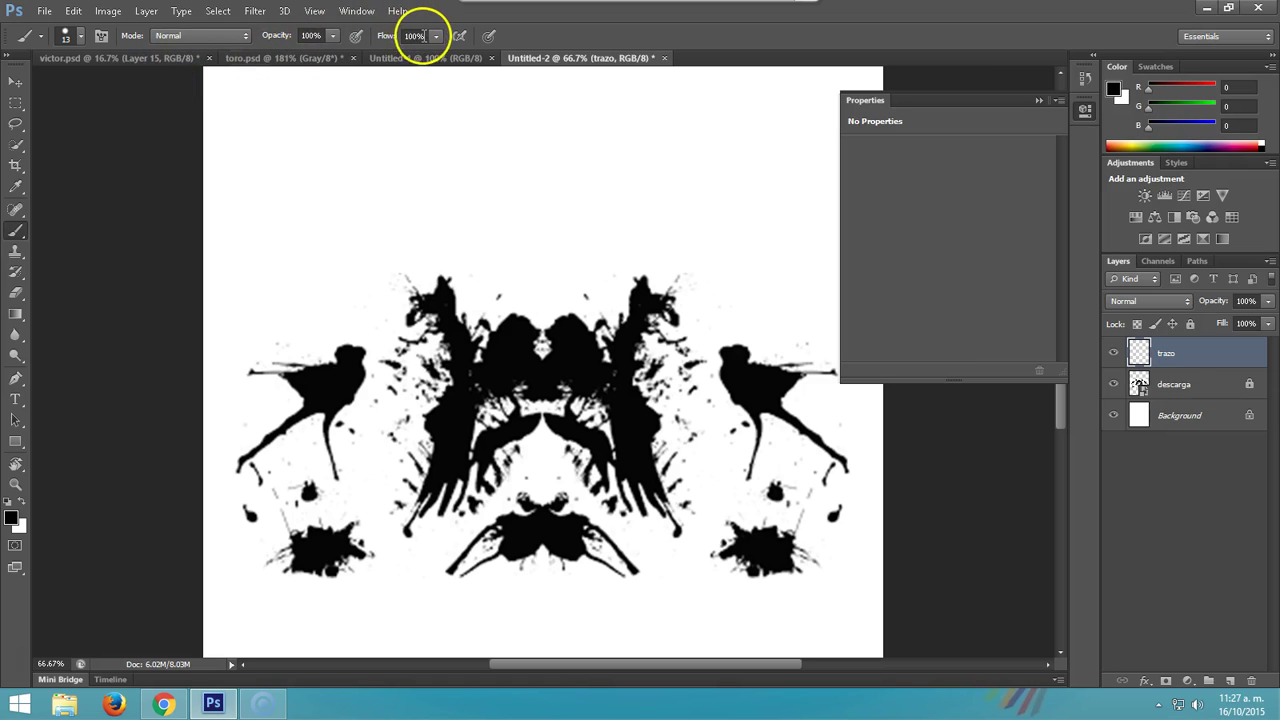
click(436, 36)
drag(437, 52, 392, 62)
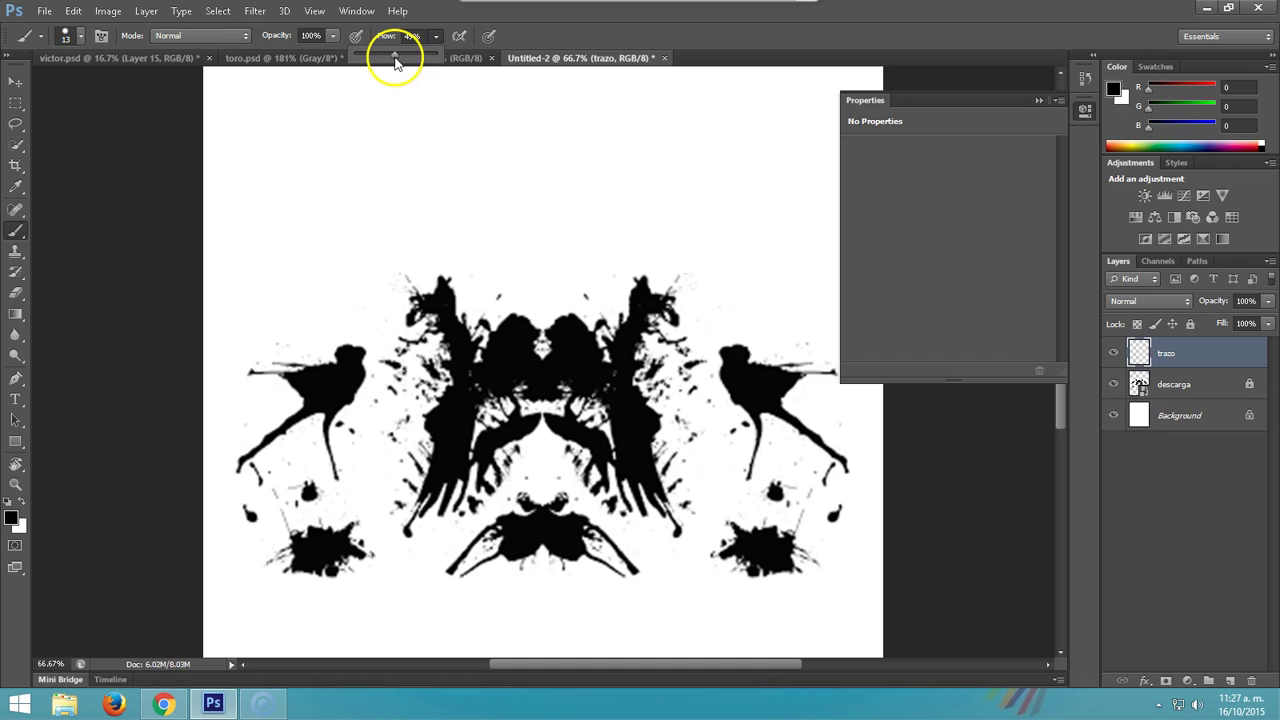
click(332, 36)
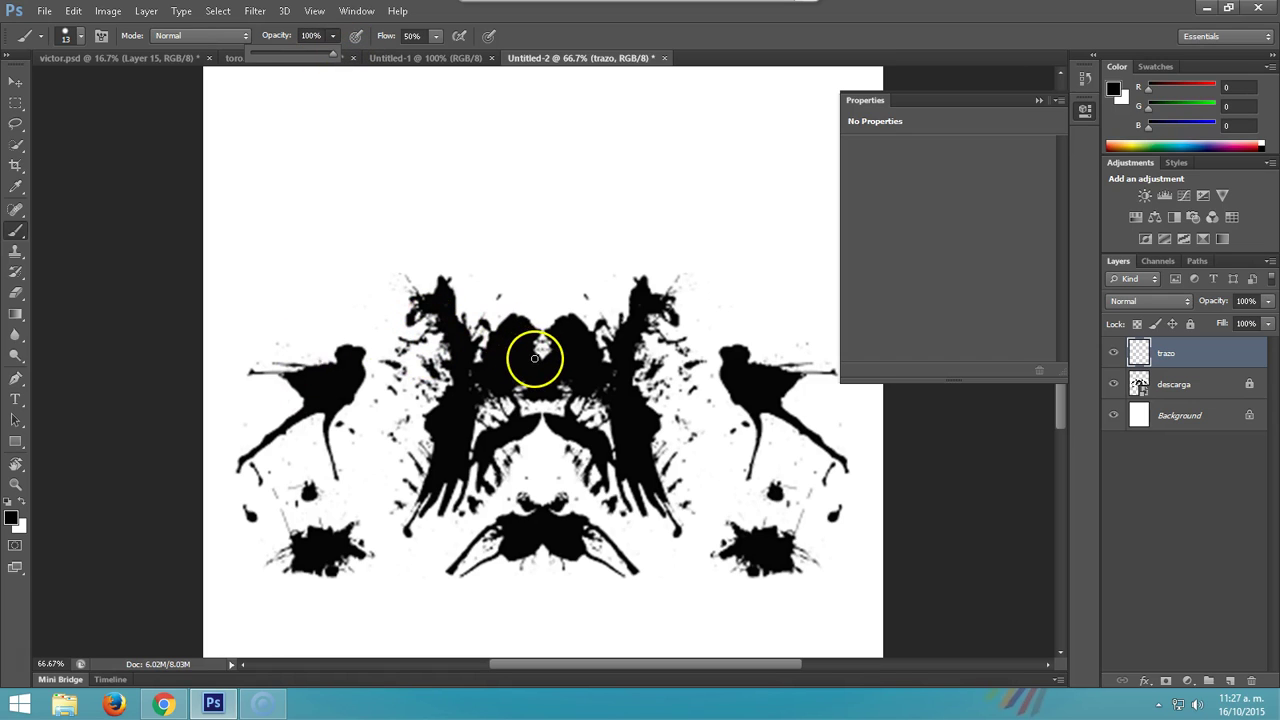
Step: Zoom in on the inkblot and collapse the empty Properties panel
scroll(536, 357, up, 1)
scroll(536, 357, up, 1)
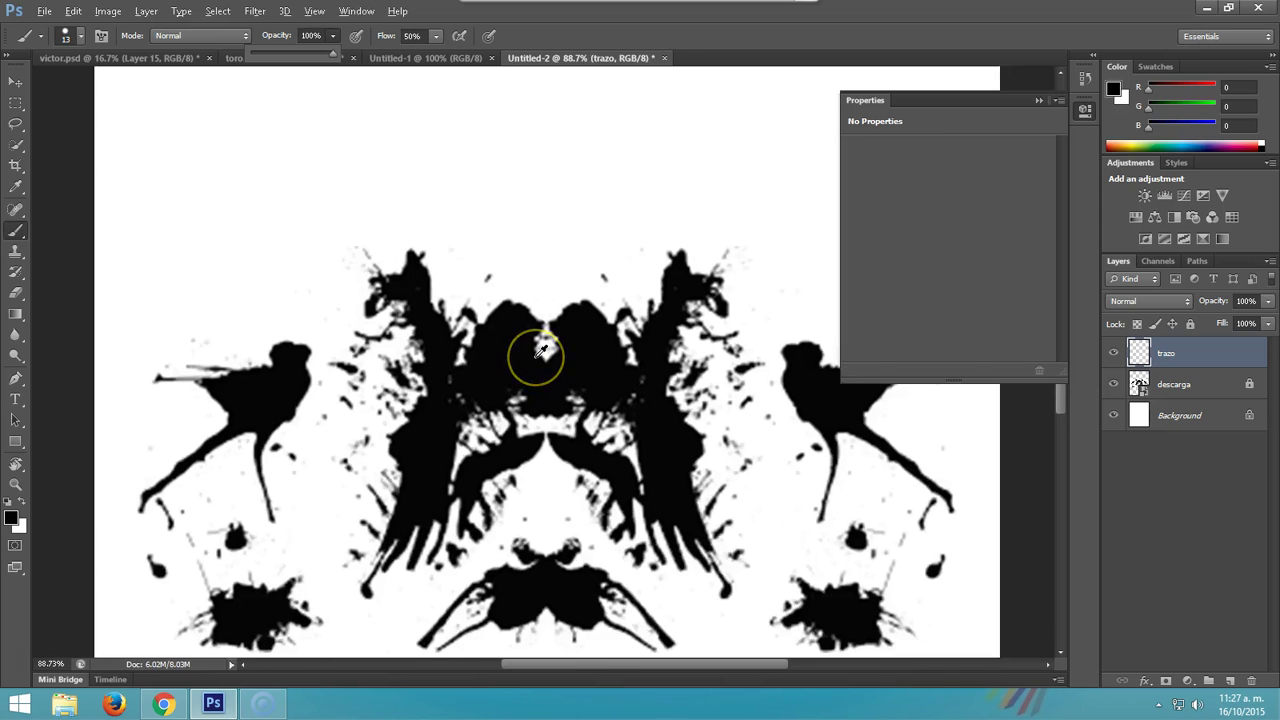
scroll(538, 352, up, 1)
scroll(541, 347, up, 1)
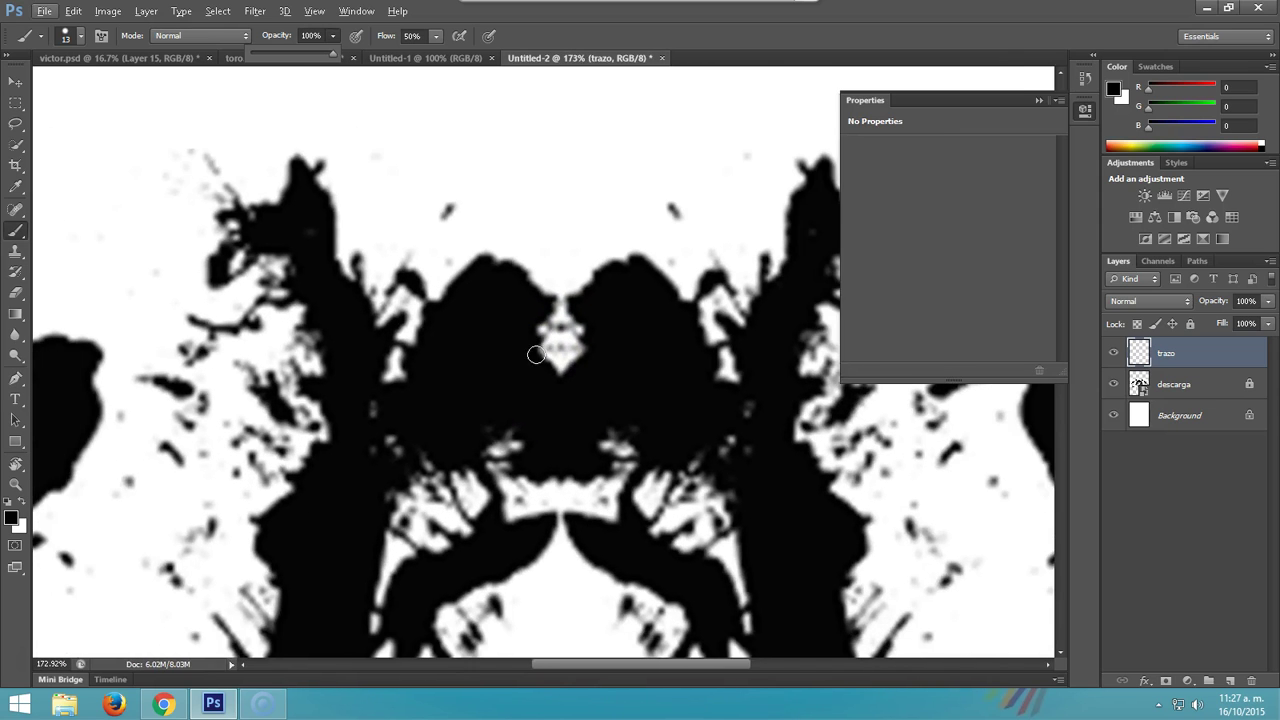
scroll(543, 350, up, 1)
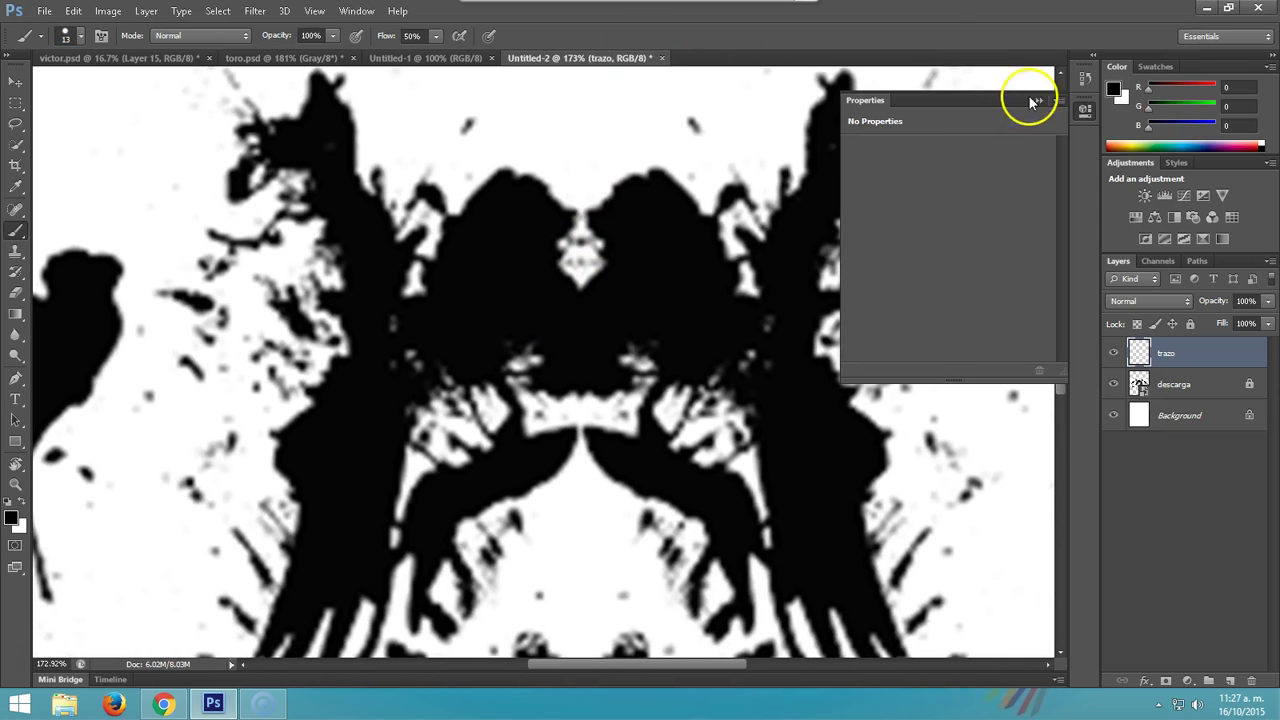
click(1038, 100)
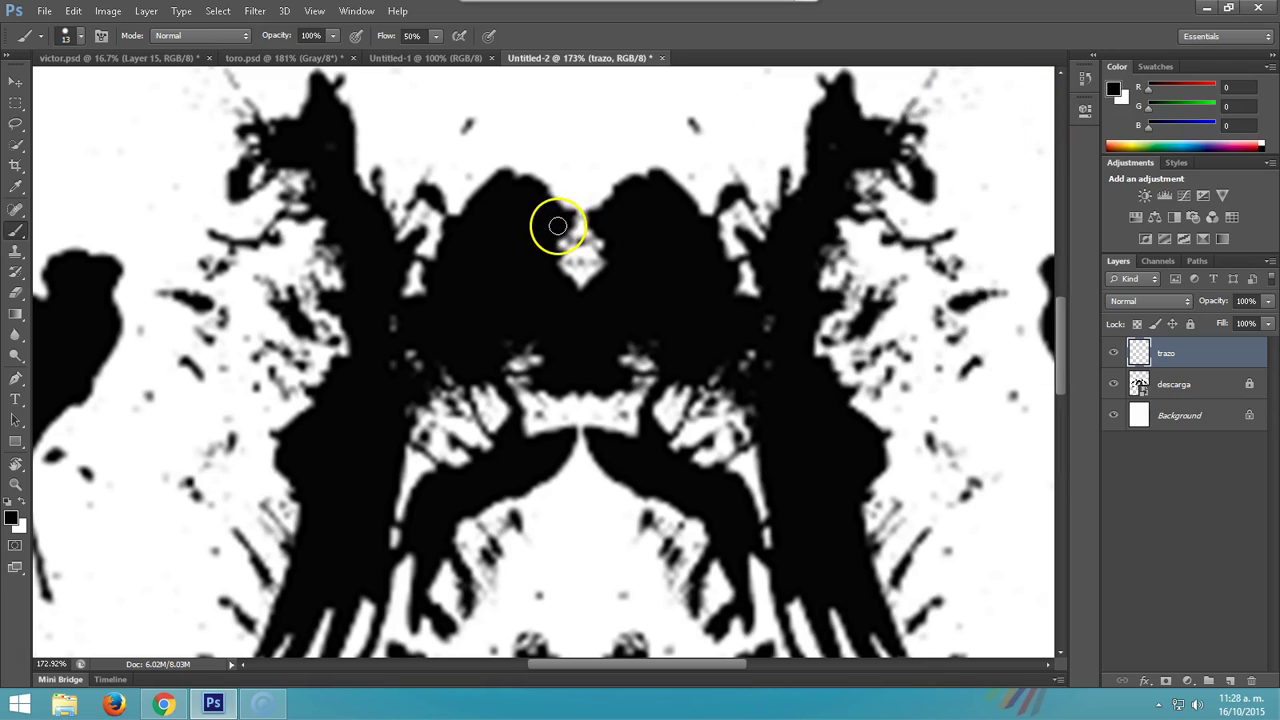
Step: Reduce the brush size to 6 px for outlining
right_click(553, 227)
drag(580, 268, 575, 270)
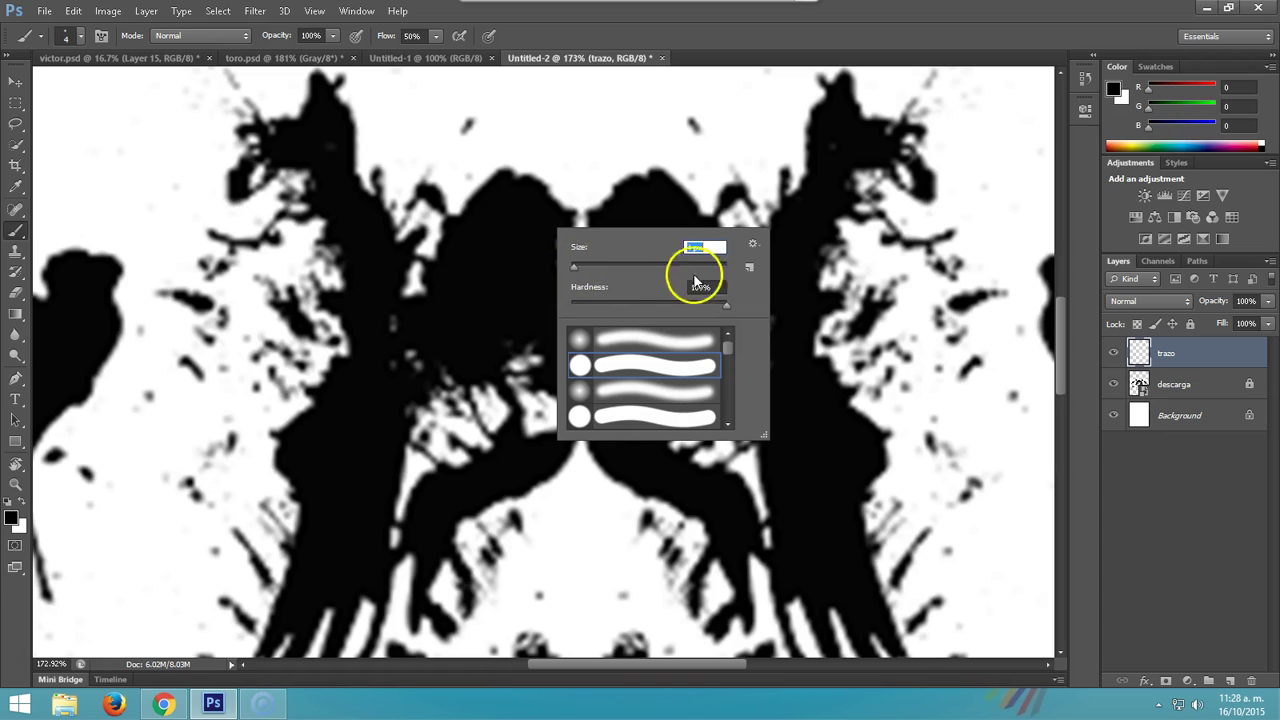
click(750, 268)
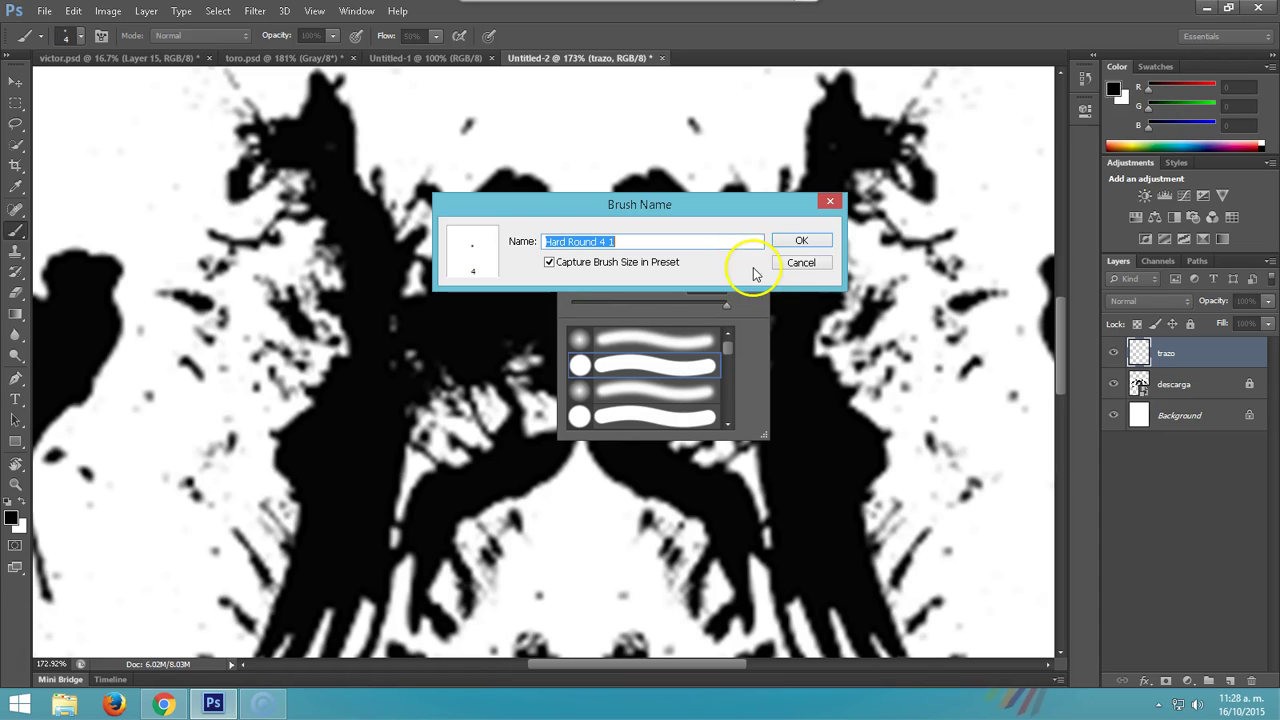
click(823, 268)
mouse_move(623, 249)
mouse_down()
mouse_move(603, 258)
mouse_move(574, 226)
mouse_up()
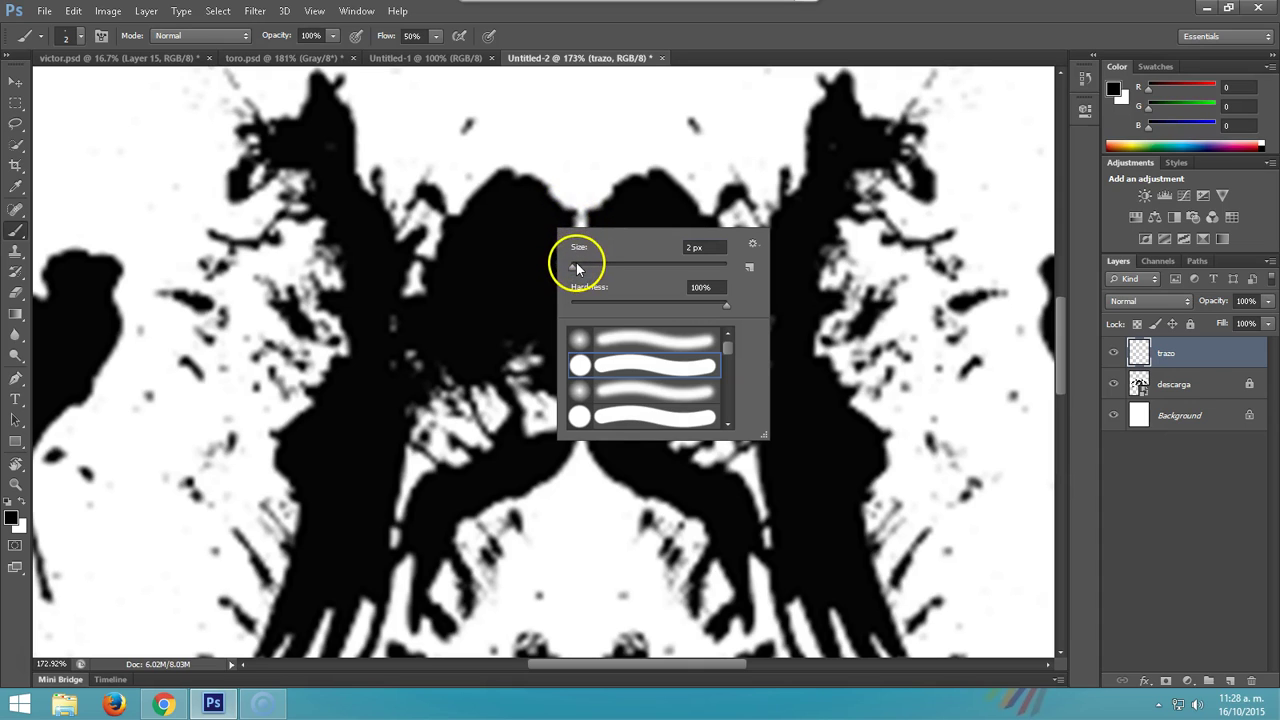
drag(581, 268, 581, 268)
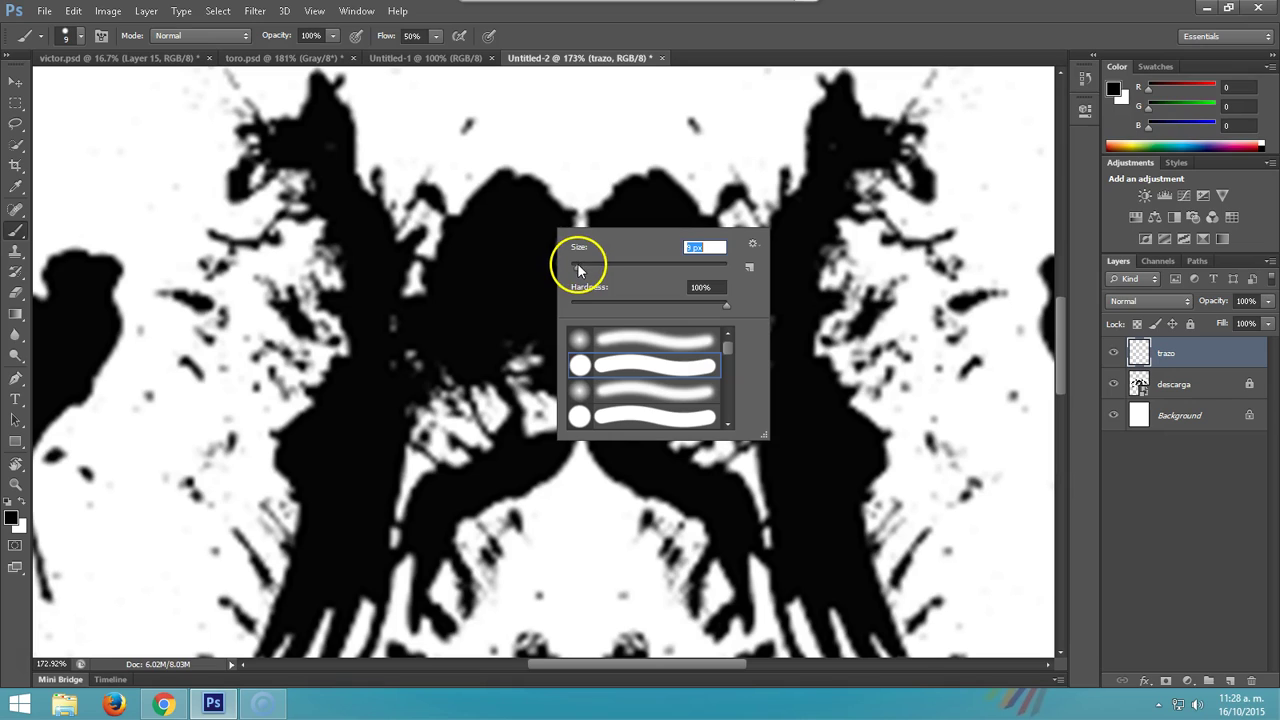
click(575, 213)
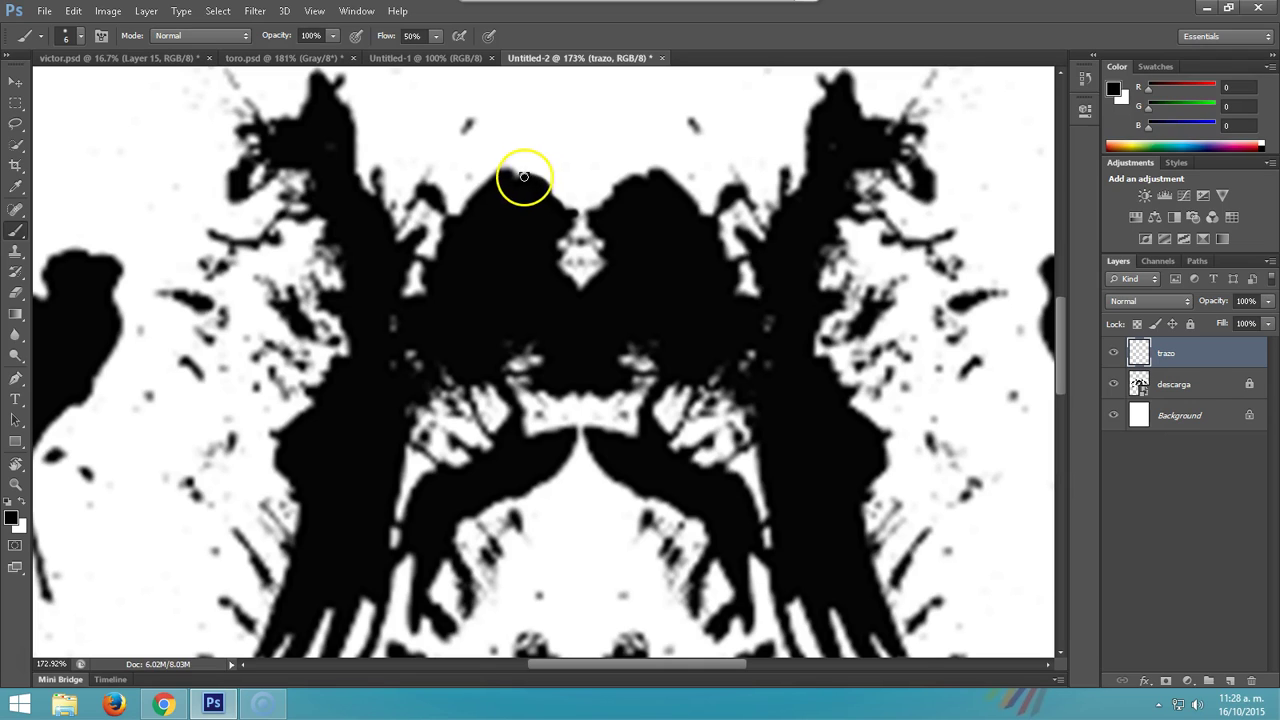
Step: Trace the standing cat's outline over the inkblot, from head to lower body
mouse_move(491, 176)
mouse_down()
mouse_move(443, 229)
mouse_move(406, 308)
mouse_up()
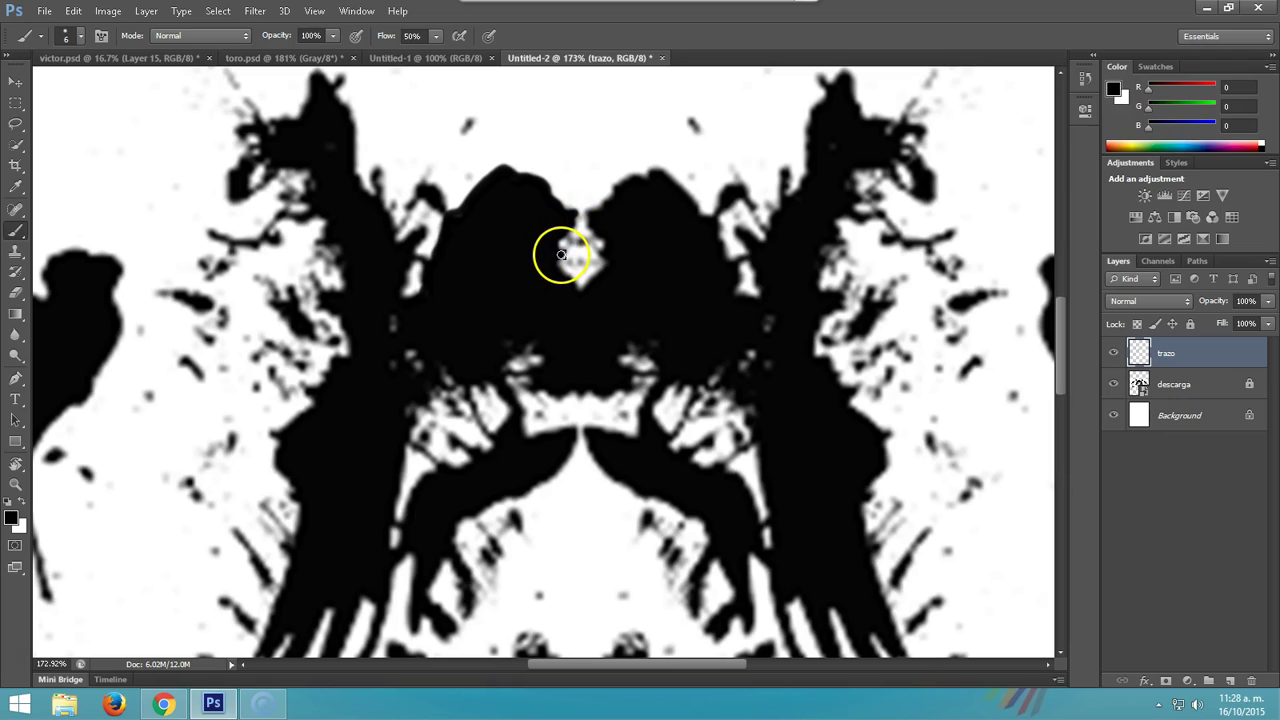
drag(569, 282, 577, 292)
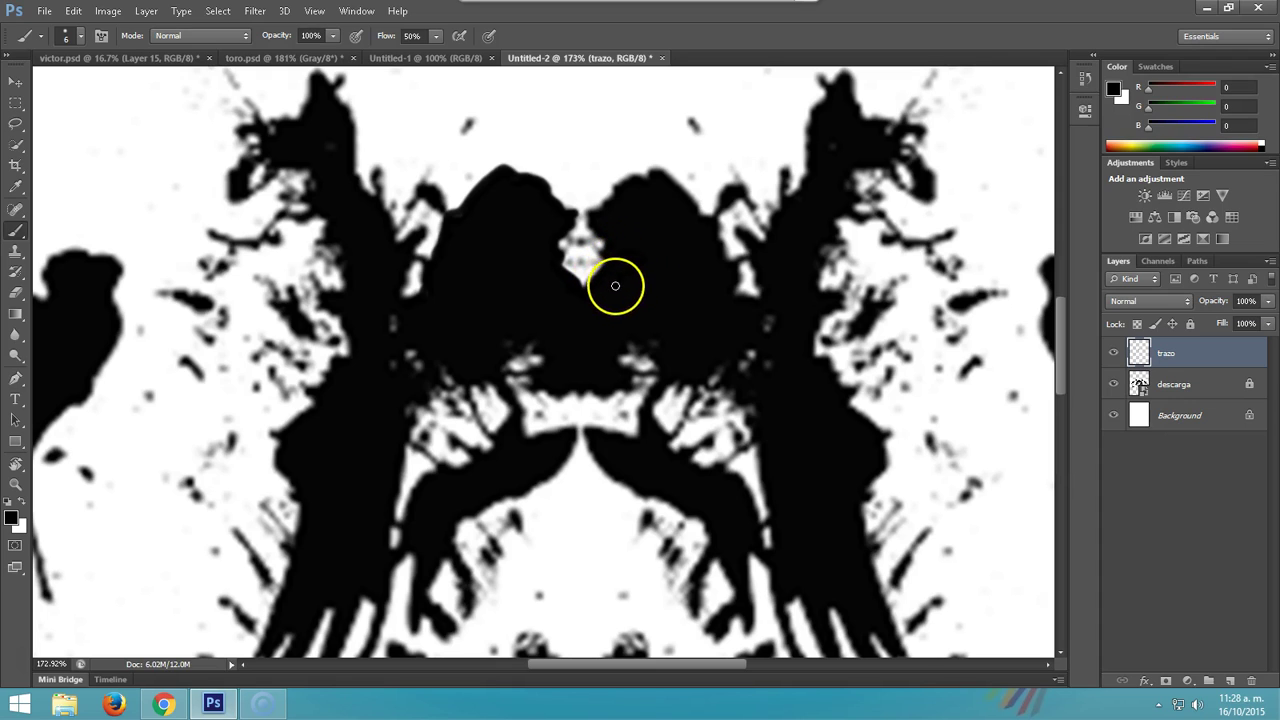
drag(556, 350, 544, 364)
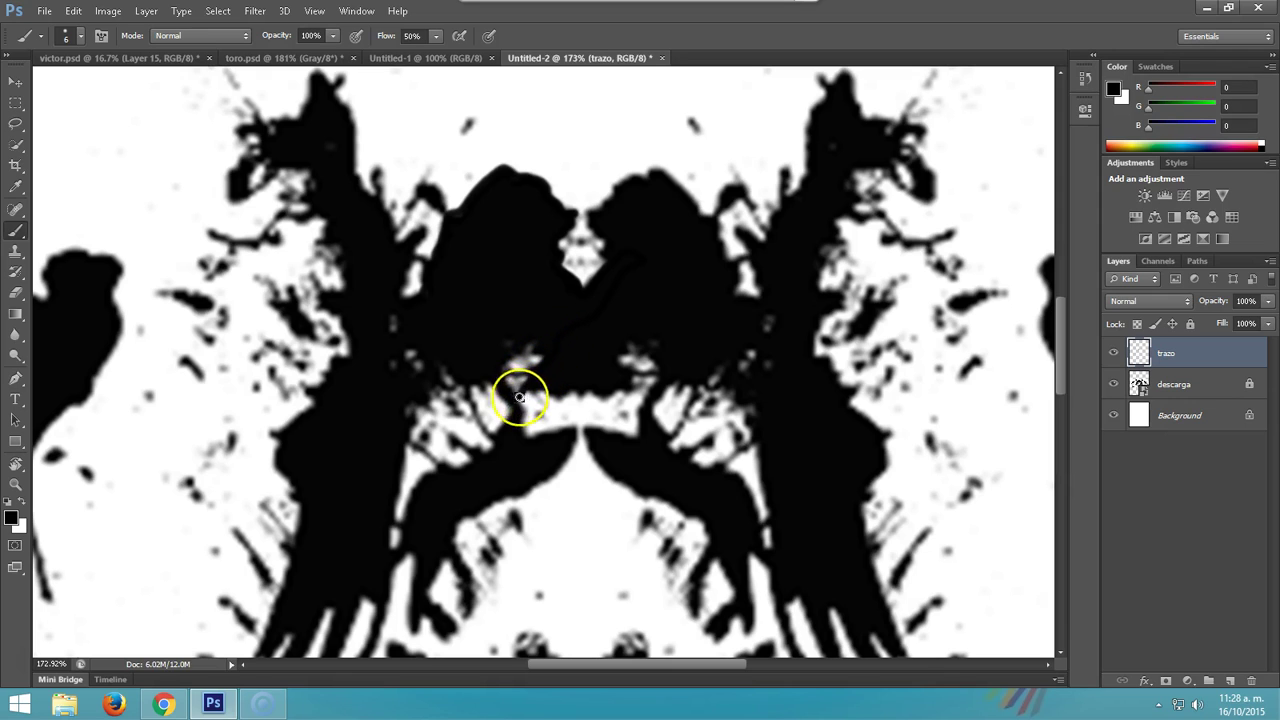
mouse_move(523, 464)
mouse_down()
mouse_move(475, 514)
mouse_move(423, 620)
mouse_move(450, 632)
mouse_move(422, 632)
mouse_move(406, 471)
mouse_move(420, 377)
mouse_up()
Step: Hide the descarga layer, then draw the closed back line, inner hind leg and ear
click(1118, 385)
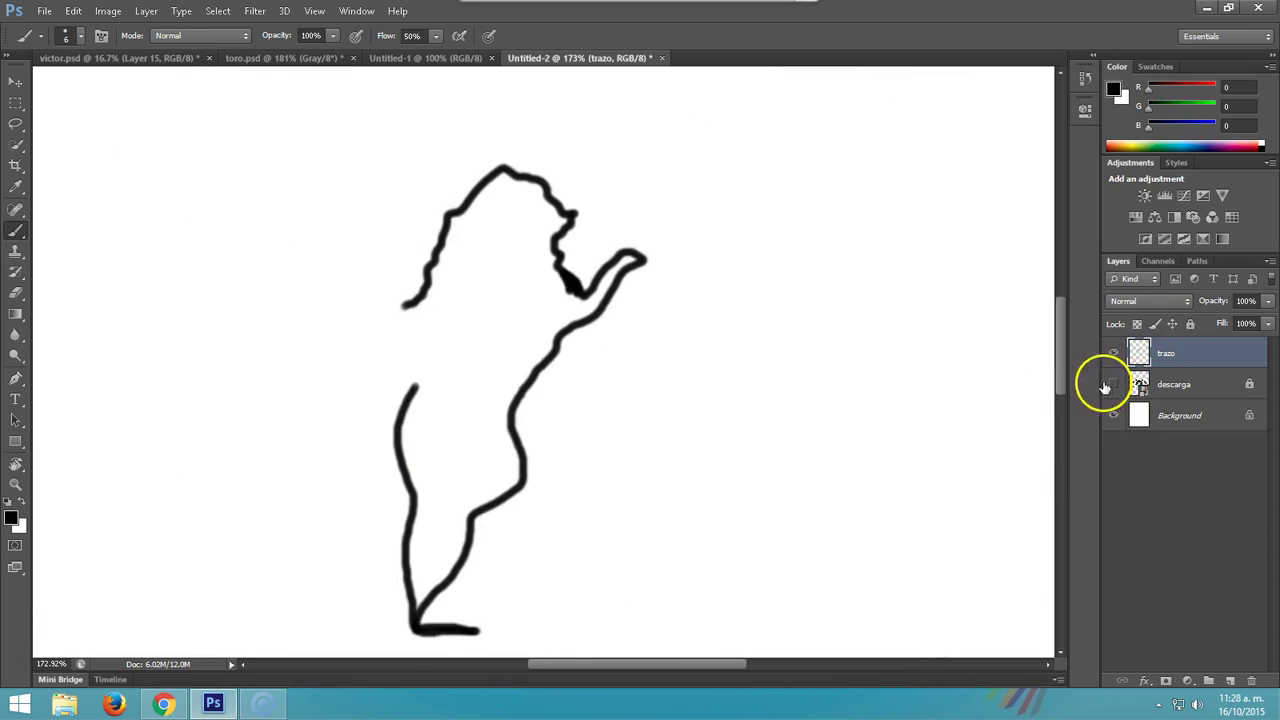
mouse_move(402, 321)
mouse_down()
mouse_move(411, 363)
mouse_move(371, 451)
mouse_move(331, 429)
mouse_move(311, 378)
mouse_move(337, 443)
mouse_move(404, 463)
mouse_move(418, 502)
mouse_move(391, 506)
mouse_move(372, 575)
mouse_up()
mouse_move(455, 508)
mouse_down()
mouse_move(384, 588)
mouse_move(375, 621)
mouse_move(414, 632)
mouse_up()
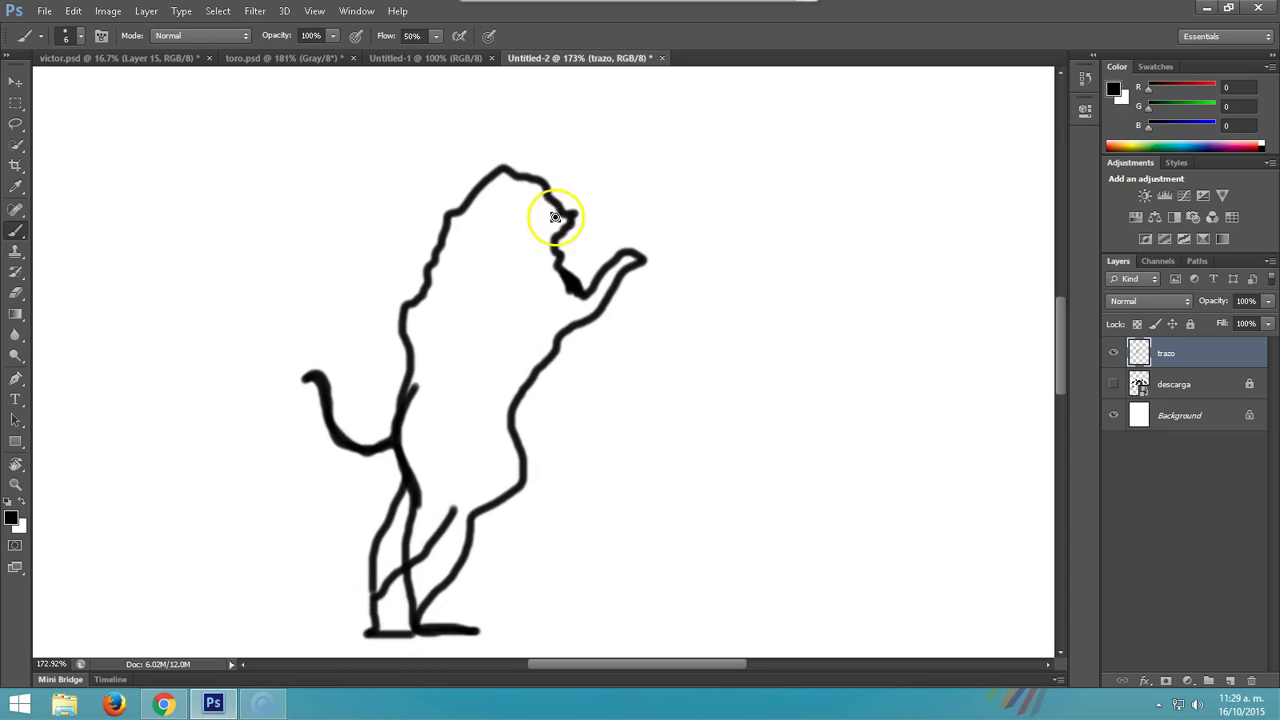
drag(564, 216, 553, 238)
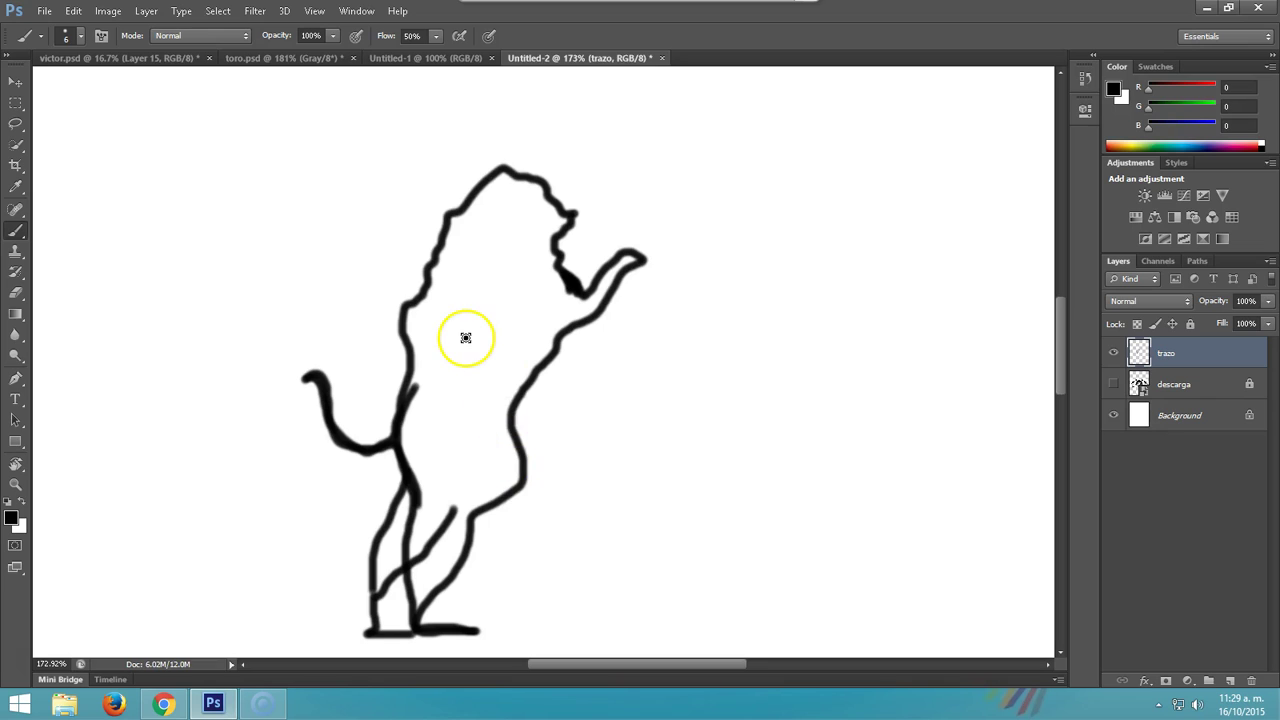
Step: Apply Levels to the trazo outline with the white input level at 244
key(ctrl+l)
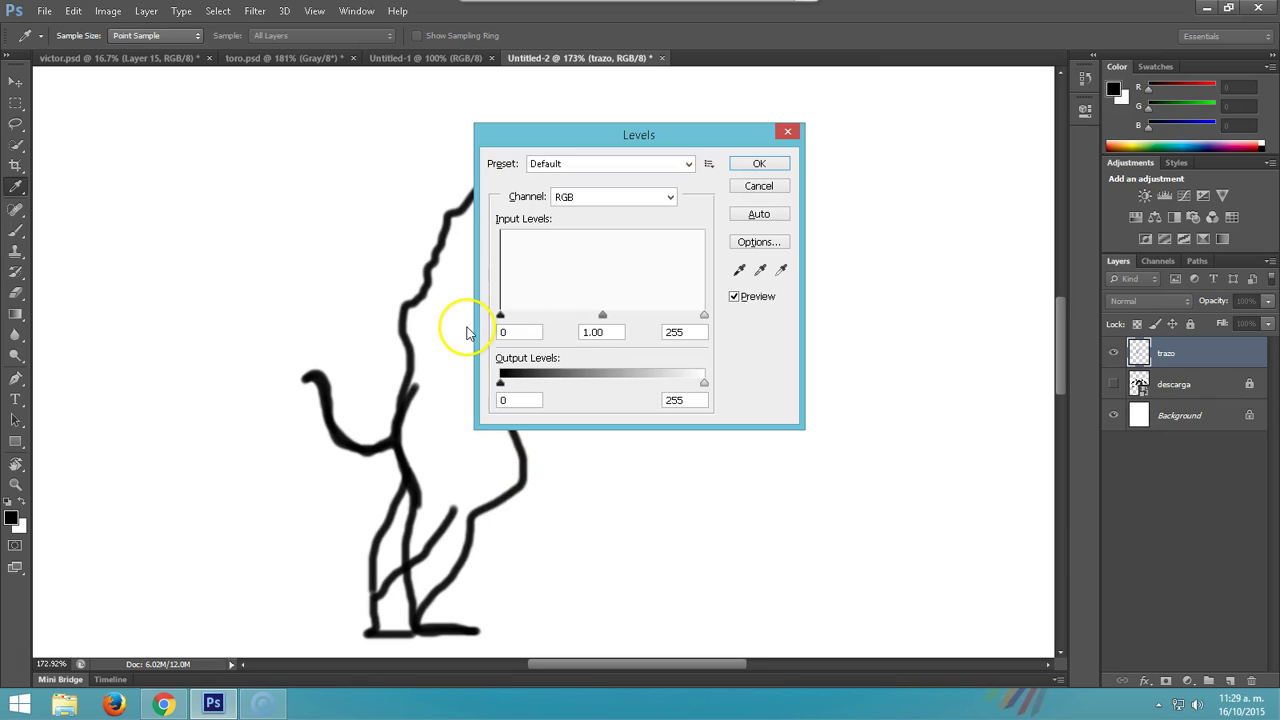
drag(673, 150, 932, 193)
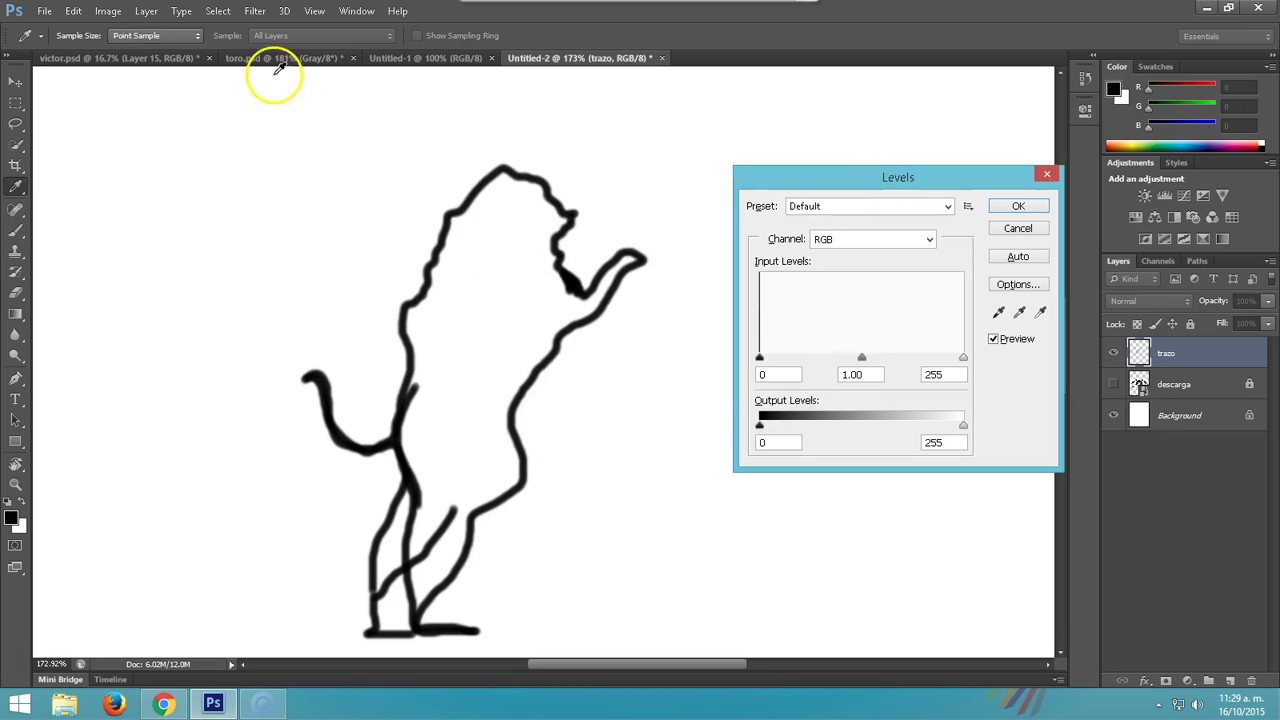
mouse_move(760, 357)
mouse_down()
mouse_move(775, 358)
mouse_move(695, 356)
mouse_up()
mouse_move(960, 358)
mouse_down()
mouse_move(868, 358)
mouse_move(934, 372)
mouse_up()
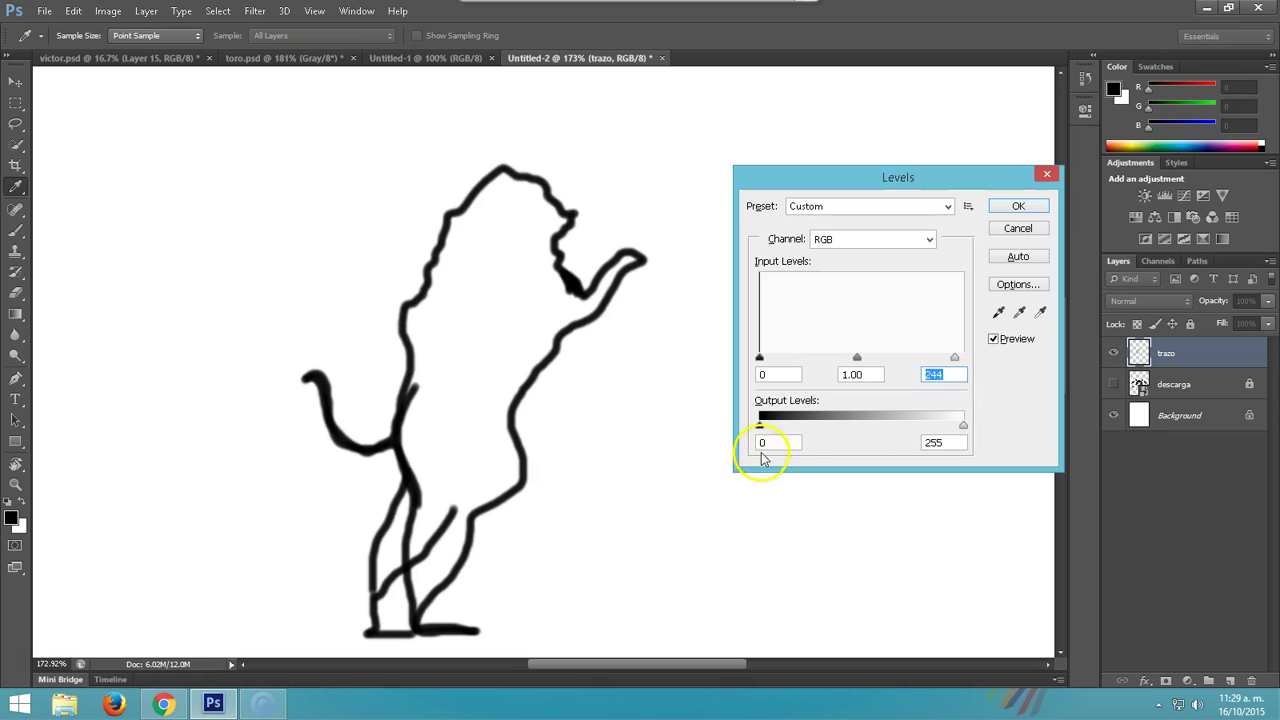
click(930, 240)
click(930, 242)
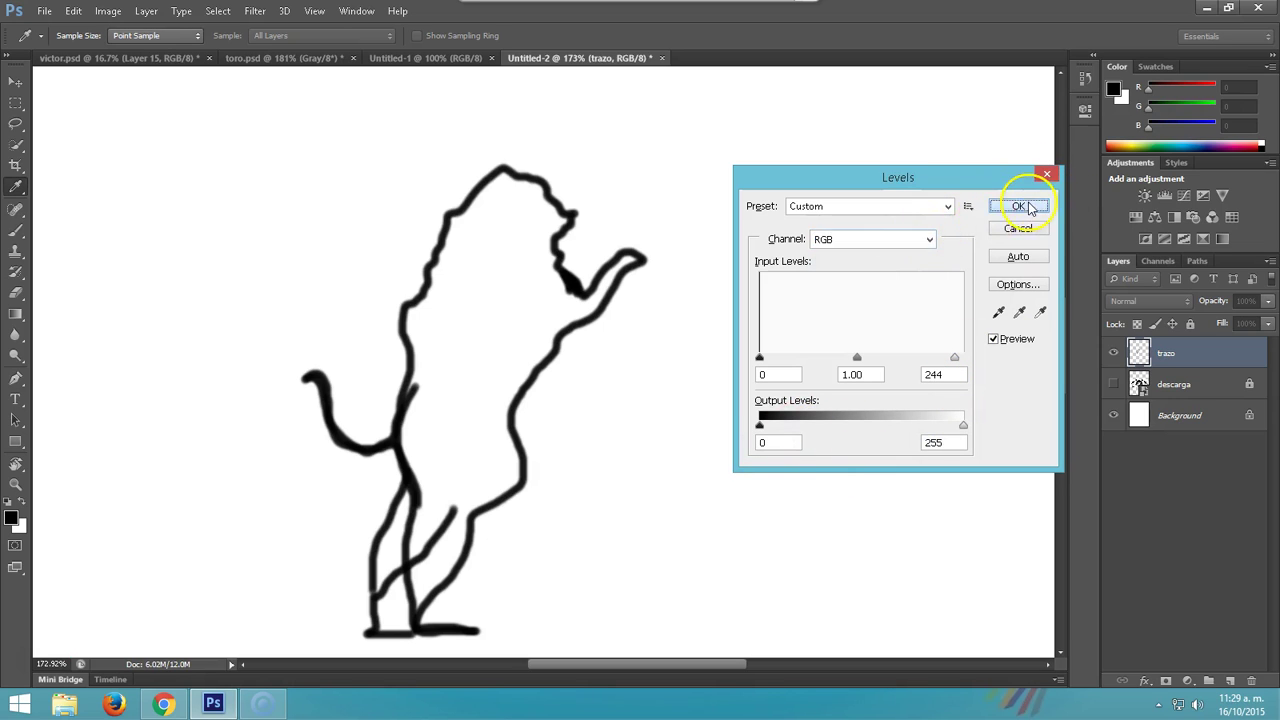
click(1018, 206)
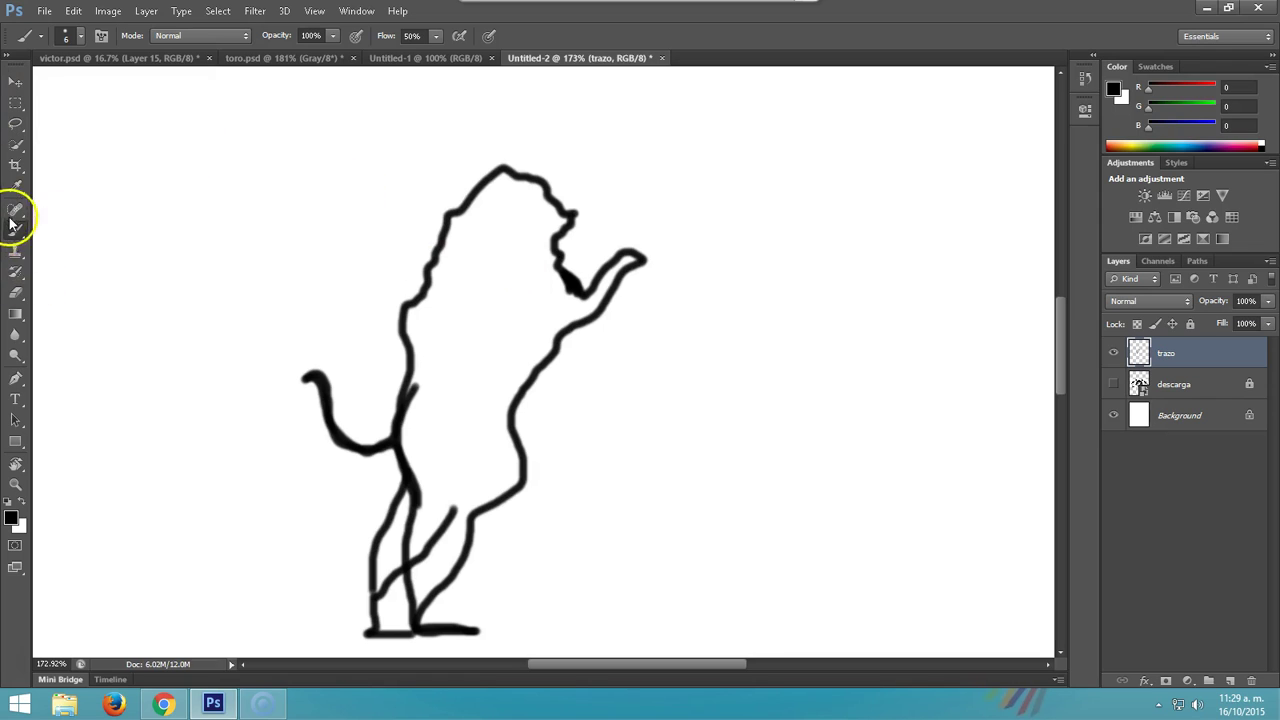
Step: Paint-bucket the cat's body and left-leg gap solid black
click(18, 316)
click(86, 336)
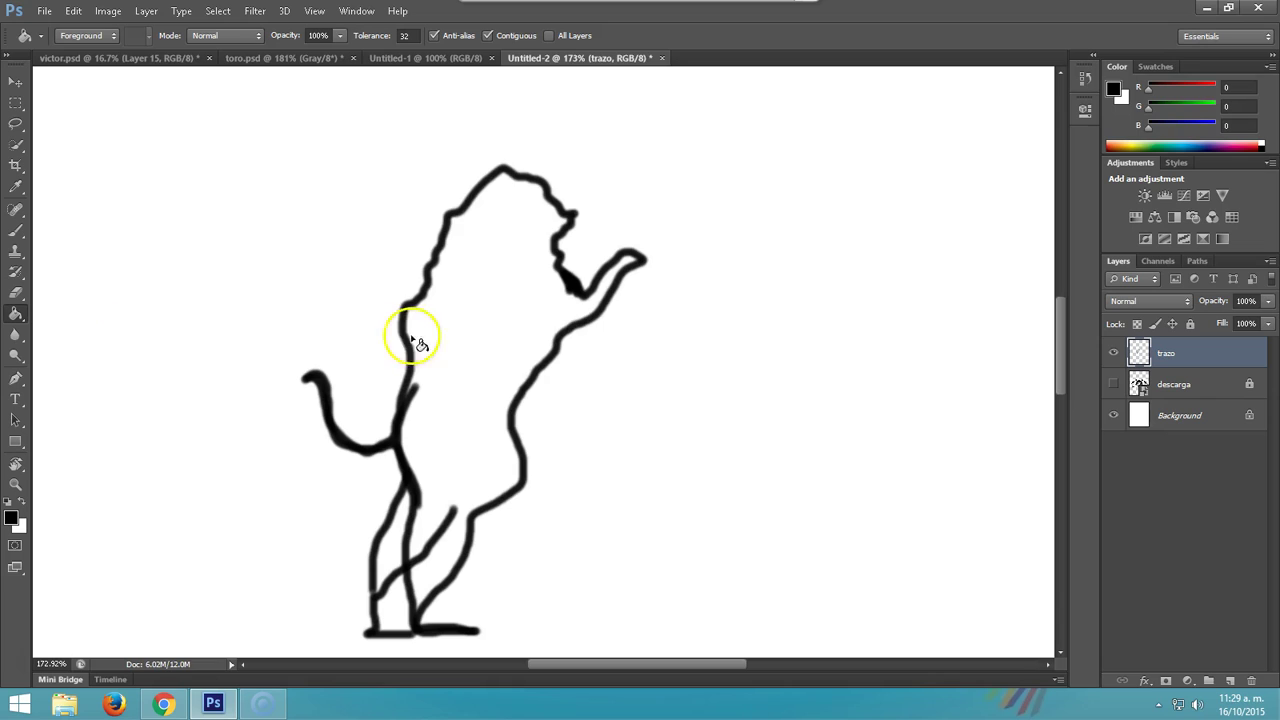
click(497, 324)
click(487, 322)
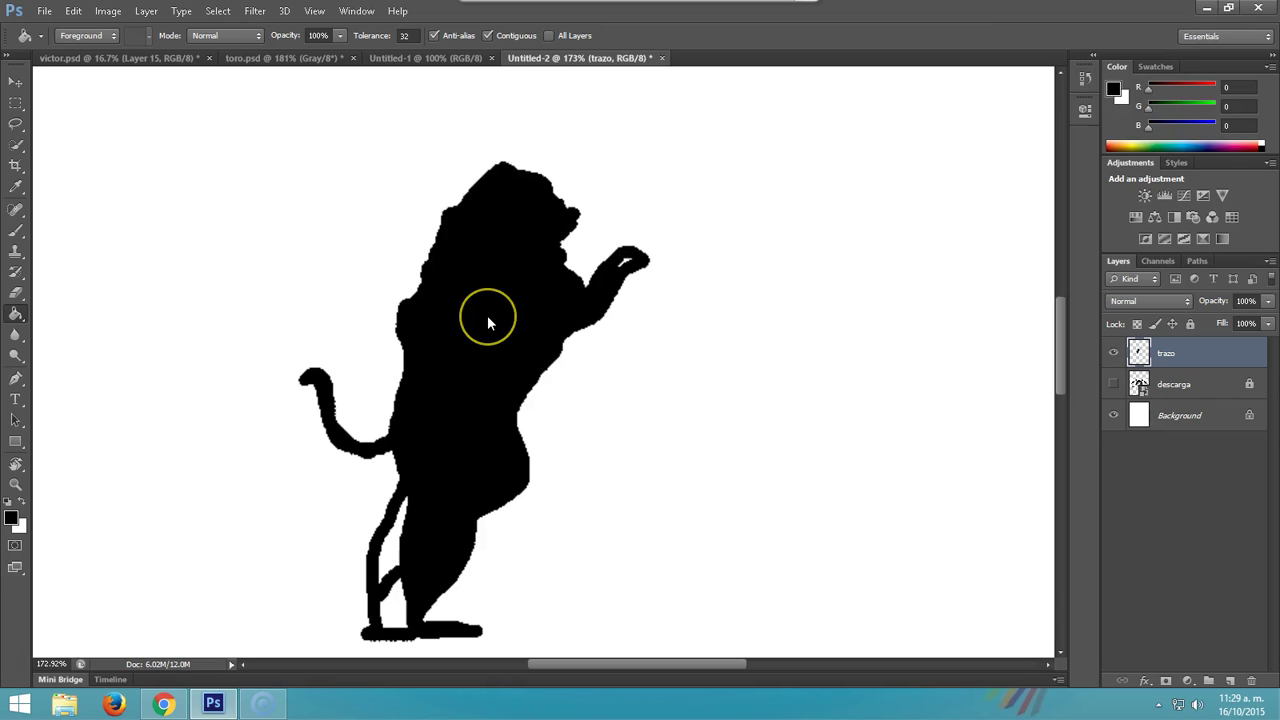
key(ctrl+z)
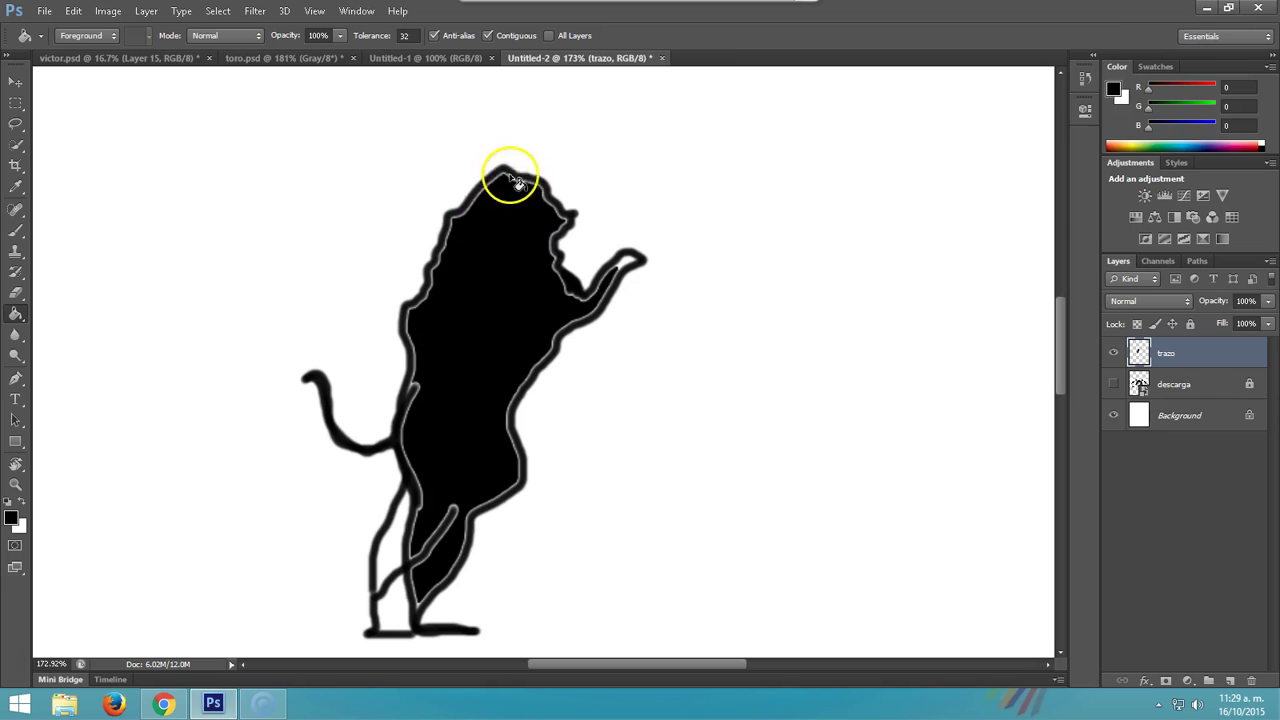
click(395, 548)
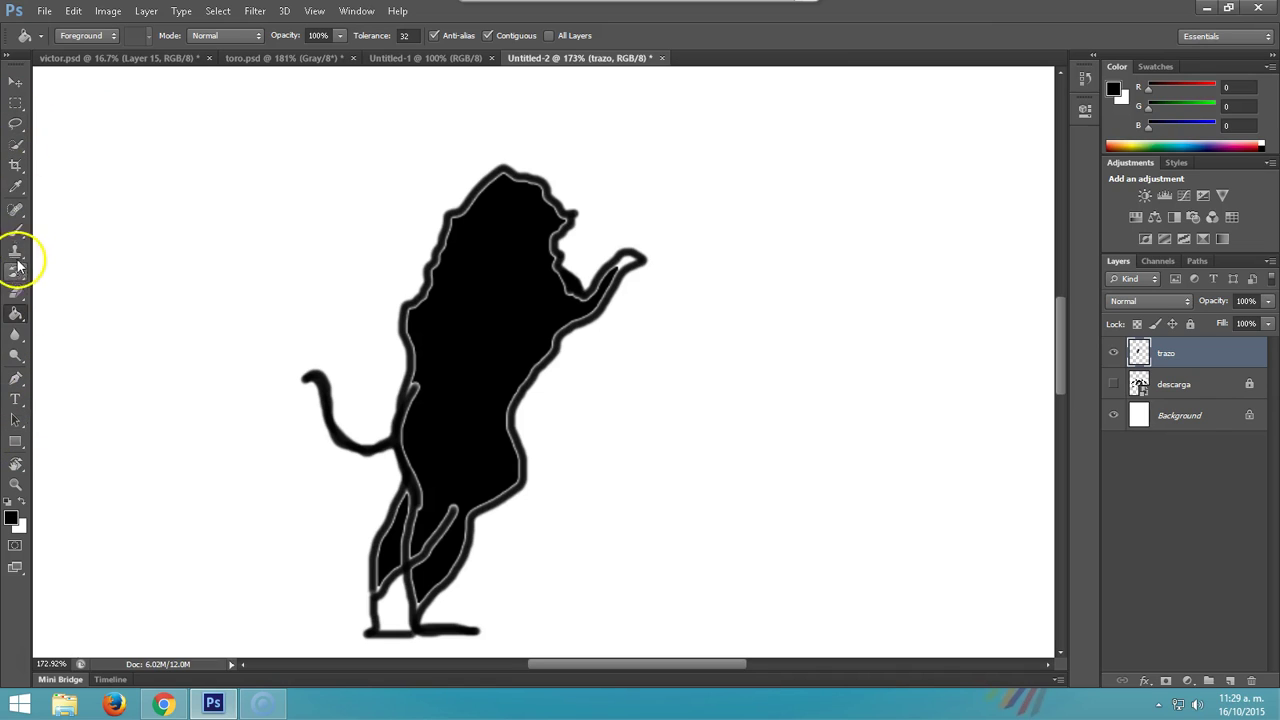
click(15, 105)
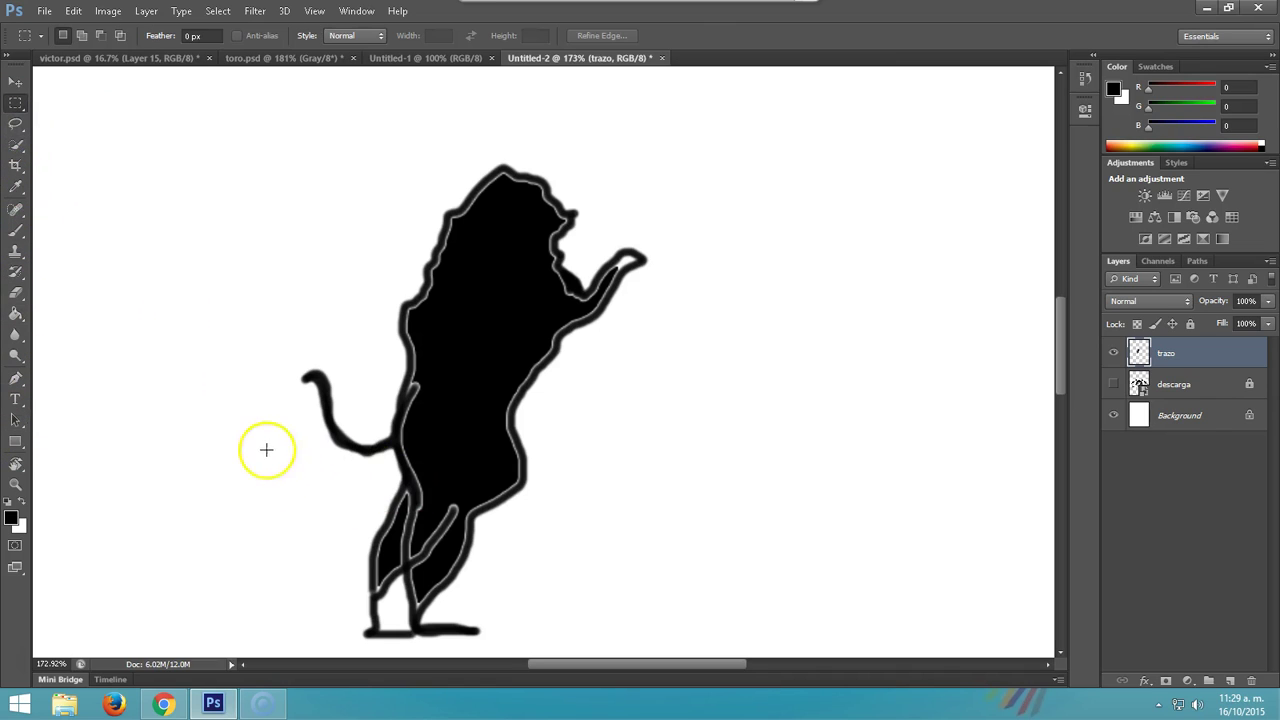
Step: Delete the contents of a rectangular selection and zoom in on the cat
mouse_move(213, 460)
mouse_down()
mouse_move(611, 594)
mouse_move(686, 680)
mouse_move(697, 638)
mouse_up()
key(Delete)
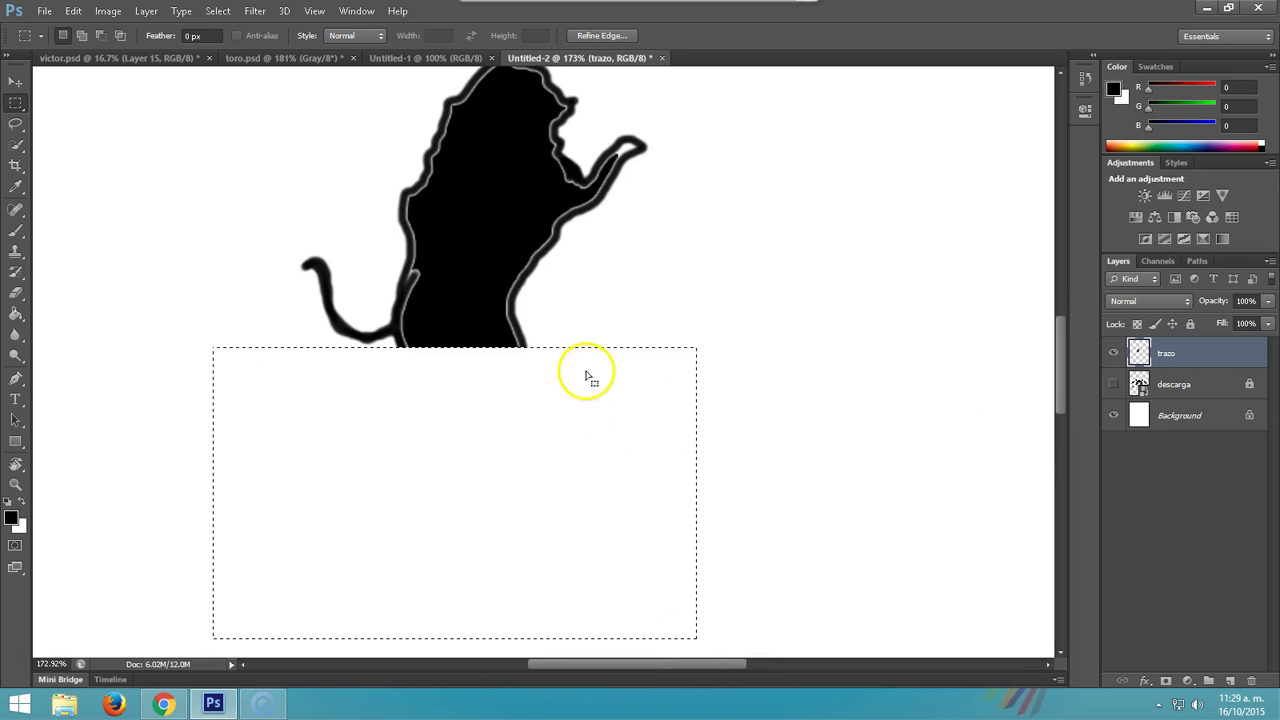
scroll(587, 375, up, 1)
scroll(580, 378, up, 2)
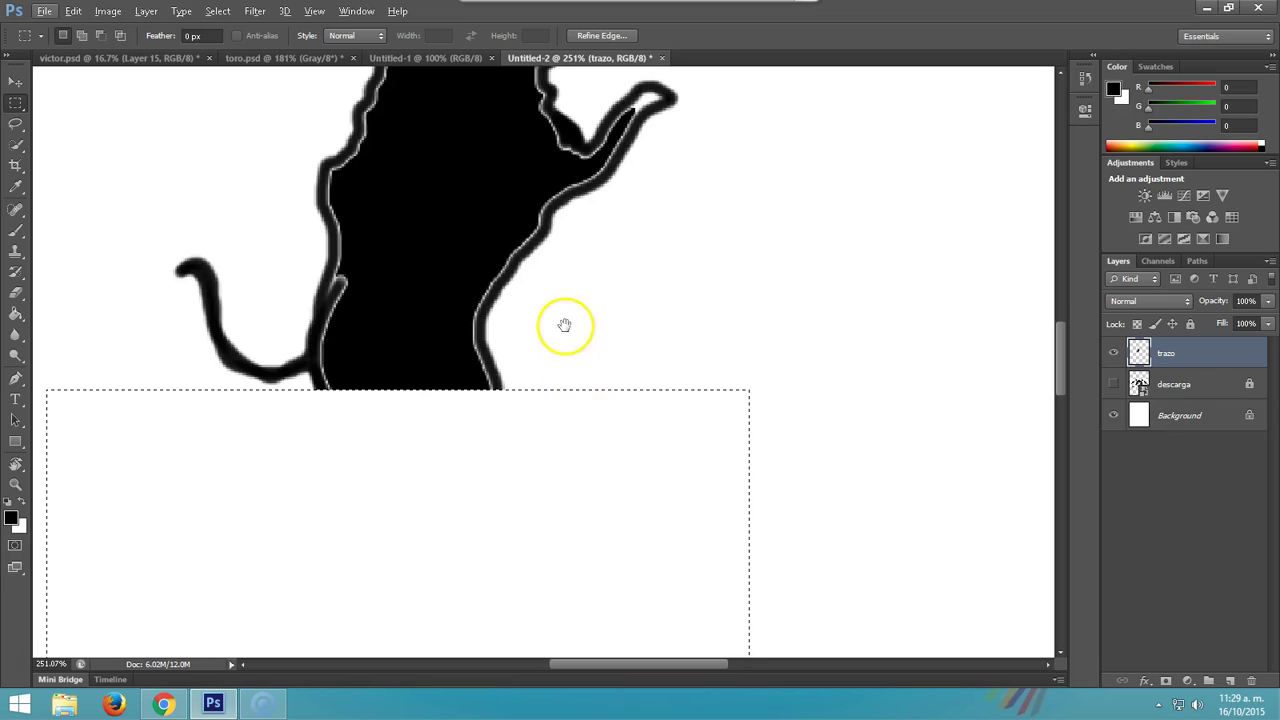
Step: Brush black over the grey halo along the cat's upper-left edge
drag(566, 323, 566, 572)
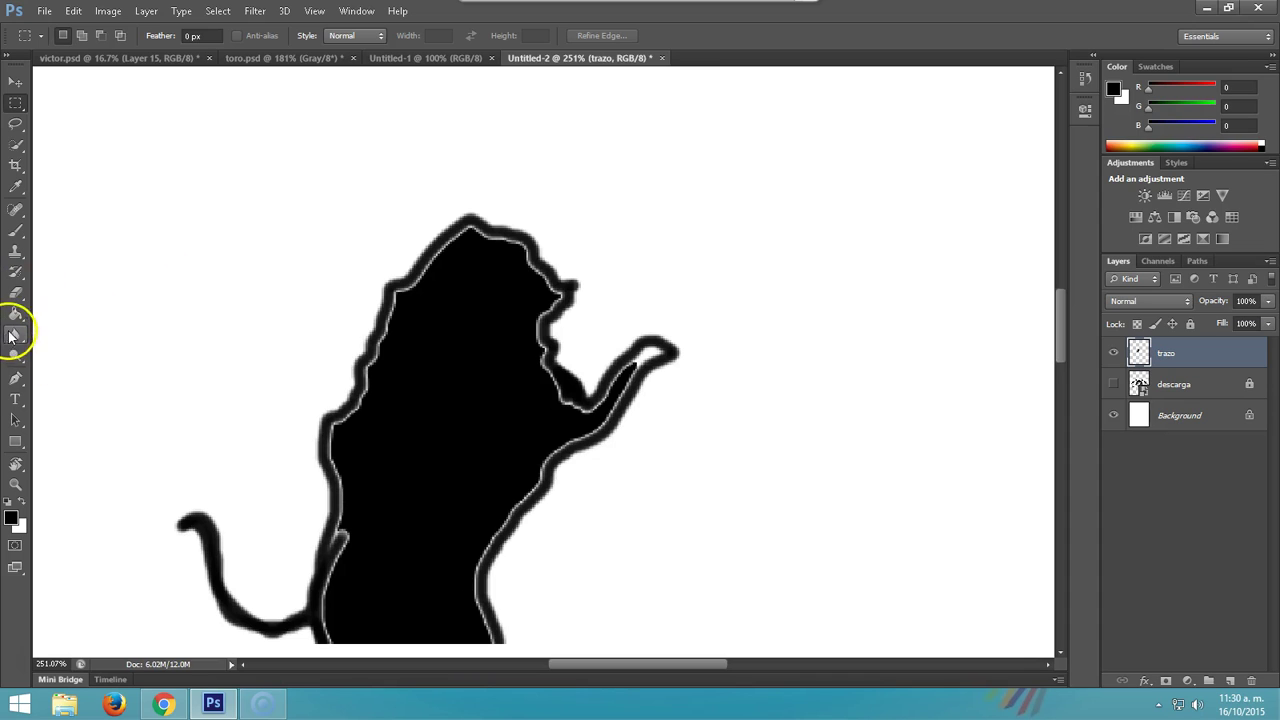
key(b)
mouse_move(390, 305)
mouse_down()
mouse_move(343, 423)
mouse_move(374, 359)
mouse_up()
Step: Paint black over the halo at the upper-left notch, raised forearm, left side and lower legs
mouse_move(397, 307)
mouse_down()
mouse_move(460, 220)
mouse_move(477, 229)
mouse_move(435, 260)
mouse_move(469, 230)
mouse_move(531, 251)
mouse_move(556, 289)
mouse_move(549, 309)
mouse_move(520, 246)
mouse_move(535, 342)
mouse_move(591, 403)
mouse_move(557, 391)
mouse_move(650, 352)
mouse_up()
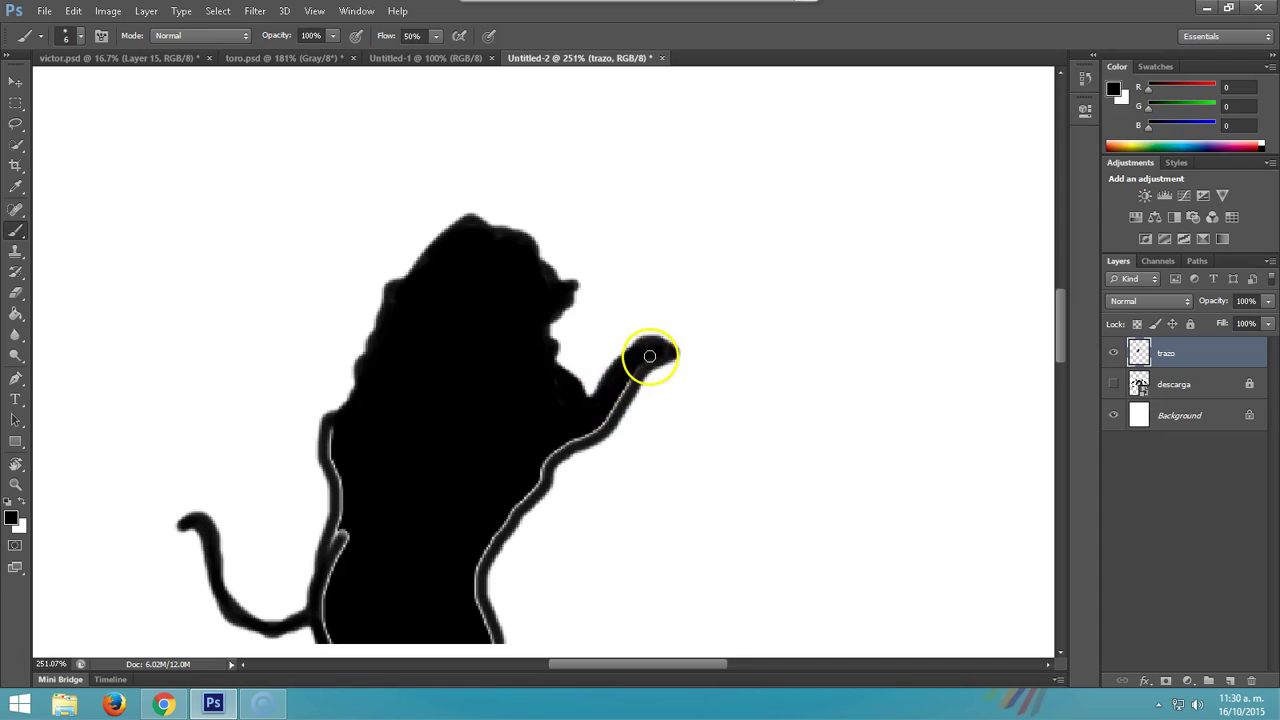
mouse_move(671, 346)
mouse_down()
mouse_move(614, 417)
mouse_move(551, 451)
mouse_move(500, 514)
mouse_move(537, 466)
mouse_move(482, 556)
mouse_move(503, 523)
mouse_move(466, 603)
mouse_move(475, 582)
mouse_move(480, 606)
mouse_move(460, 586)
mouse_up()
mouse_move(342, 533)
mouse_down()
mouse_move(337, 549)
mouse_move(329, 429)
mouse_move(334, 491)
mouse_up()
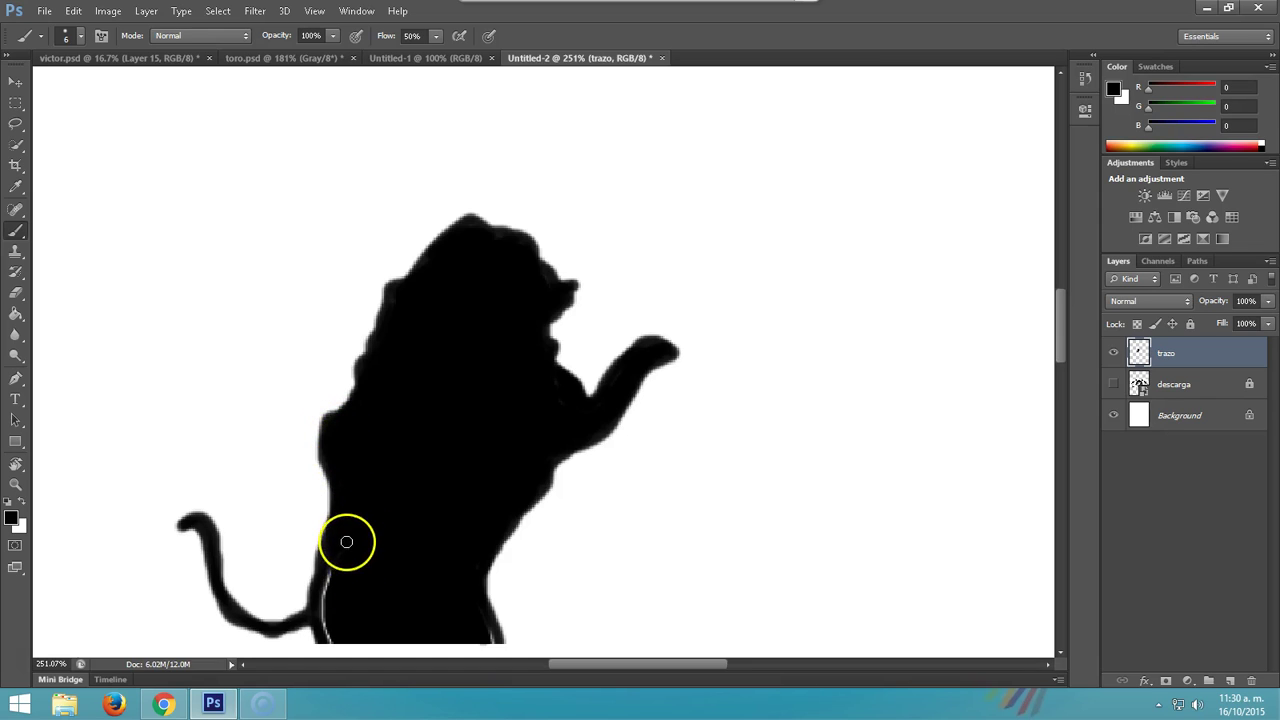
drag(389, 529, 410, 362)
mouse_move(337, 420)
mouse_down()
mouse_move(354, 408)
mouse_move(346, 449)
mouse_move(366, 459)
mouse_up()
drag(503, 437, 527, 461)
mouse_move(526, 260)
mouse_down()
mouse_move(500, 451)
mouse_move(463, 417)
mouse_up()
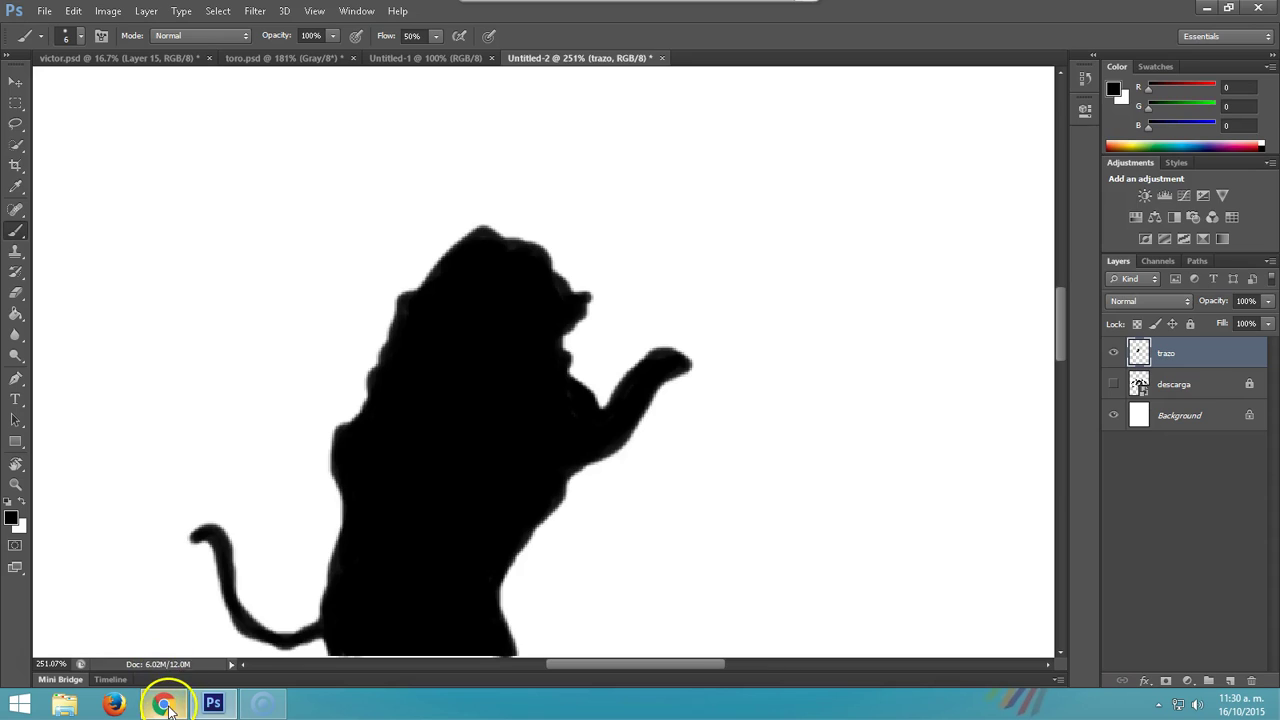
Step: Switch to Chrome and replace the Rorschach search with 'rembrandt pinturas' in Google Images
click(164, 702)
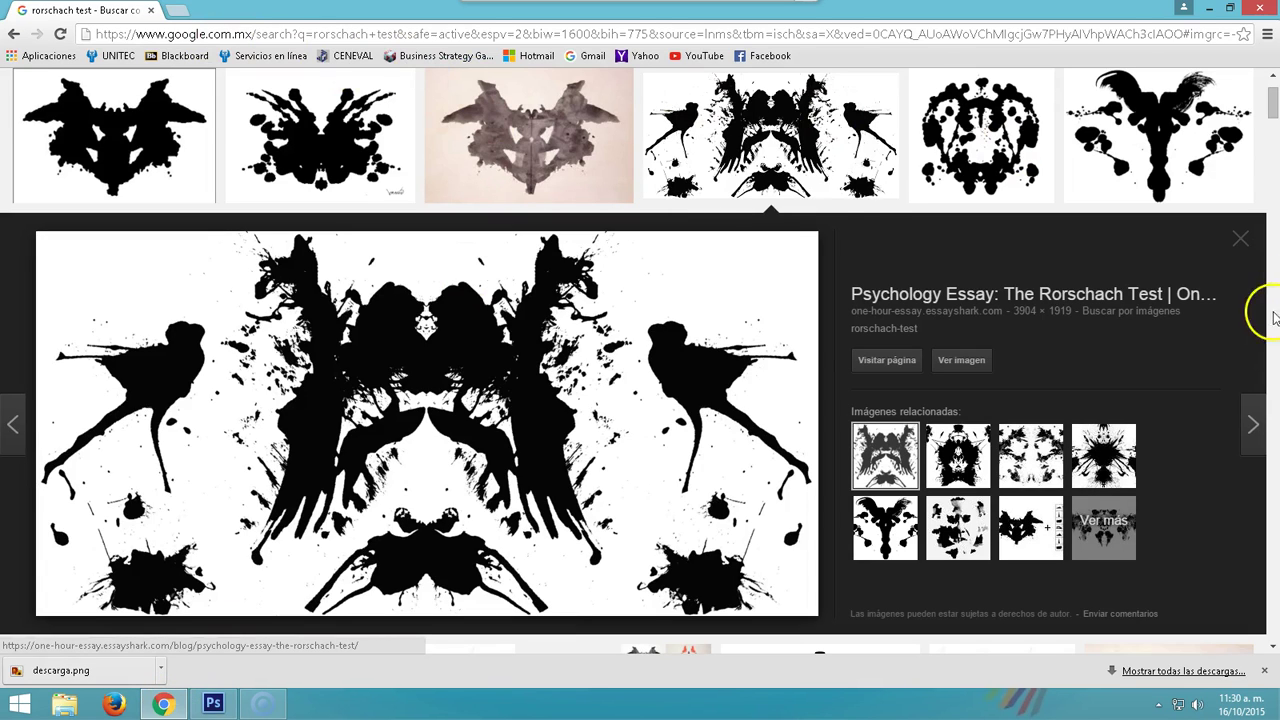
scroll(1274, 108, up, 2)
drag(190, 90, 4, 85)
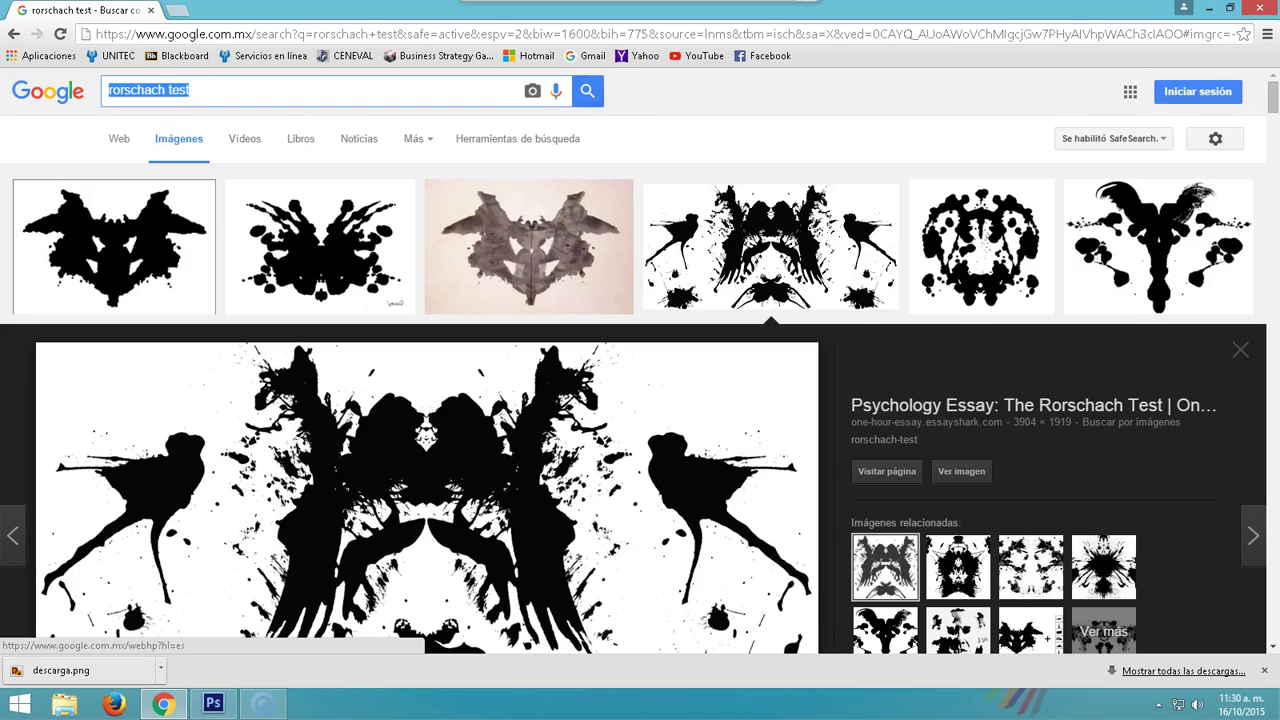
text(rembrandt)
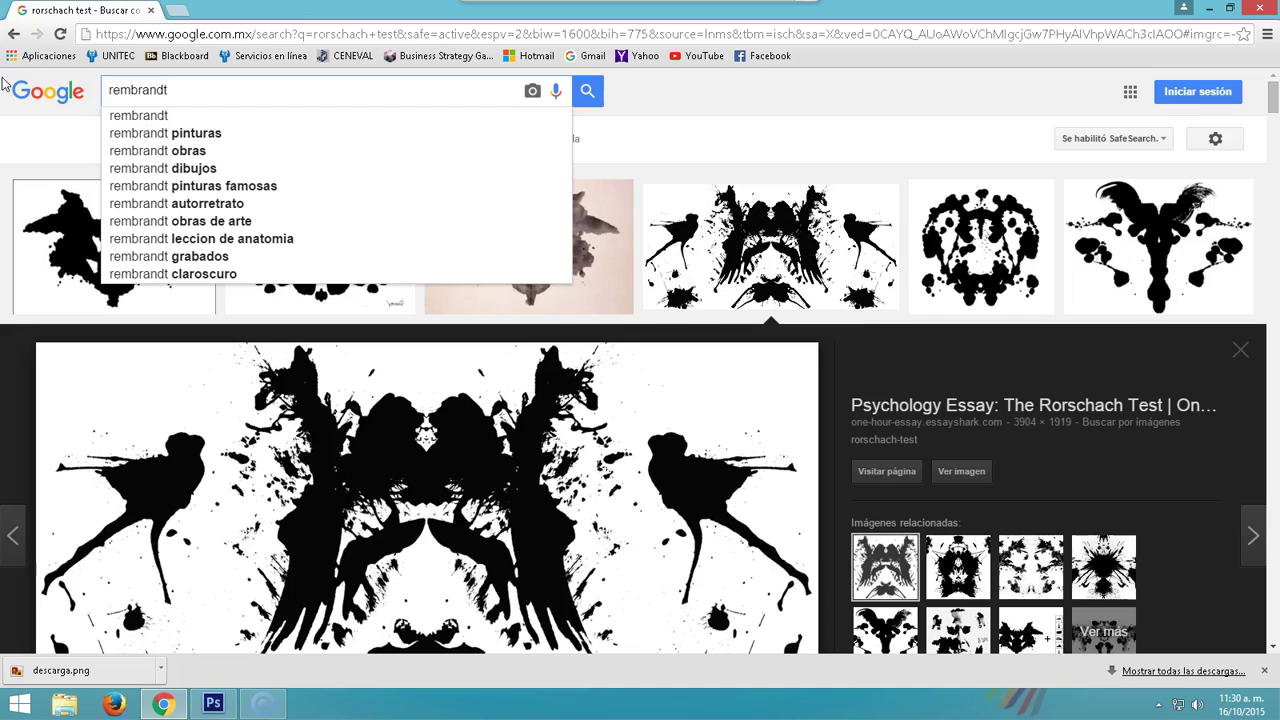
key(Down)
key(Down)
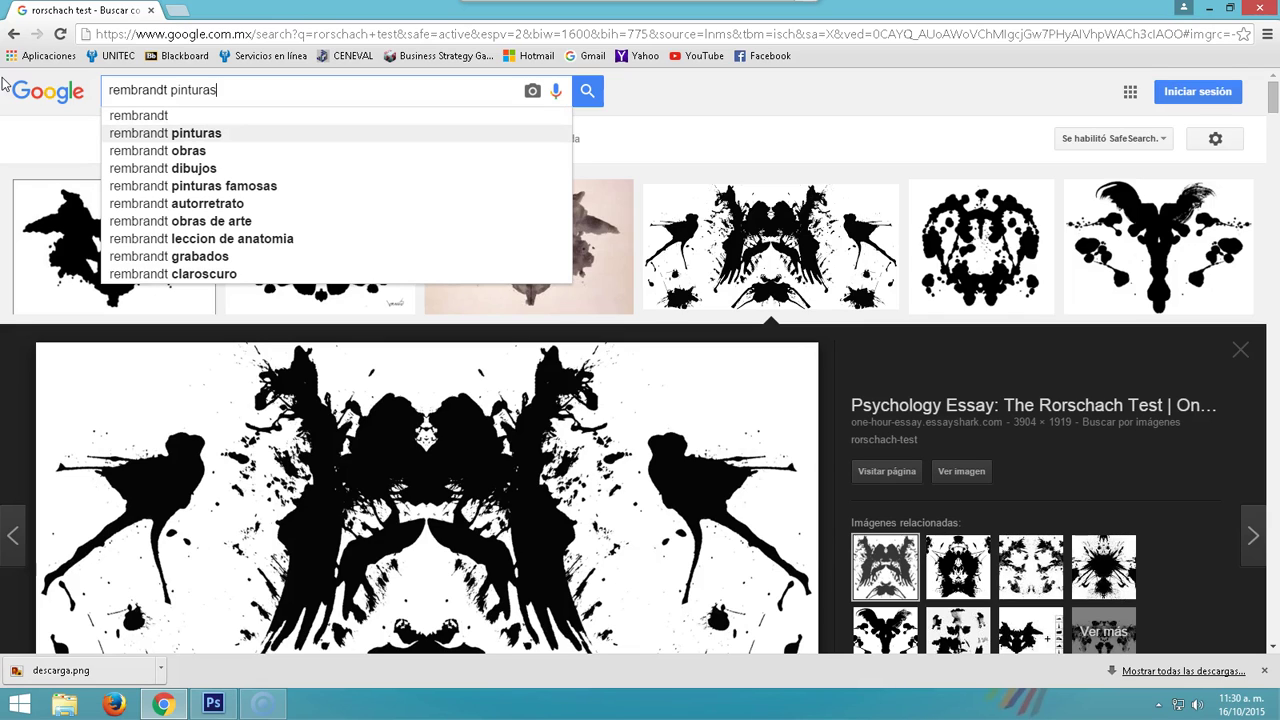
key(Return)
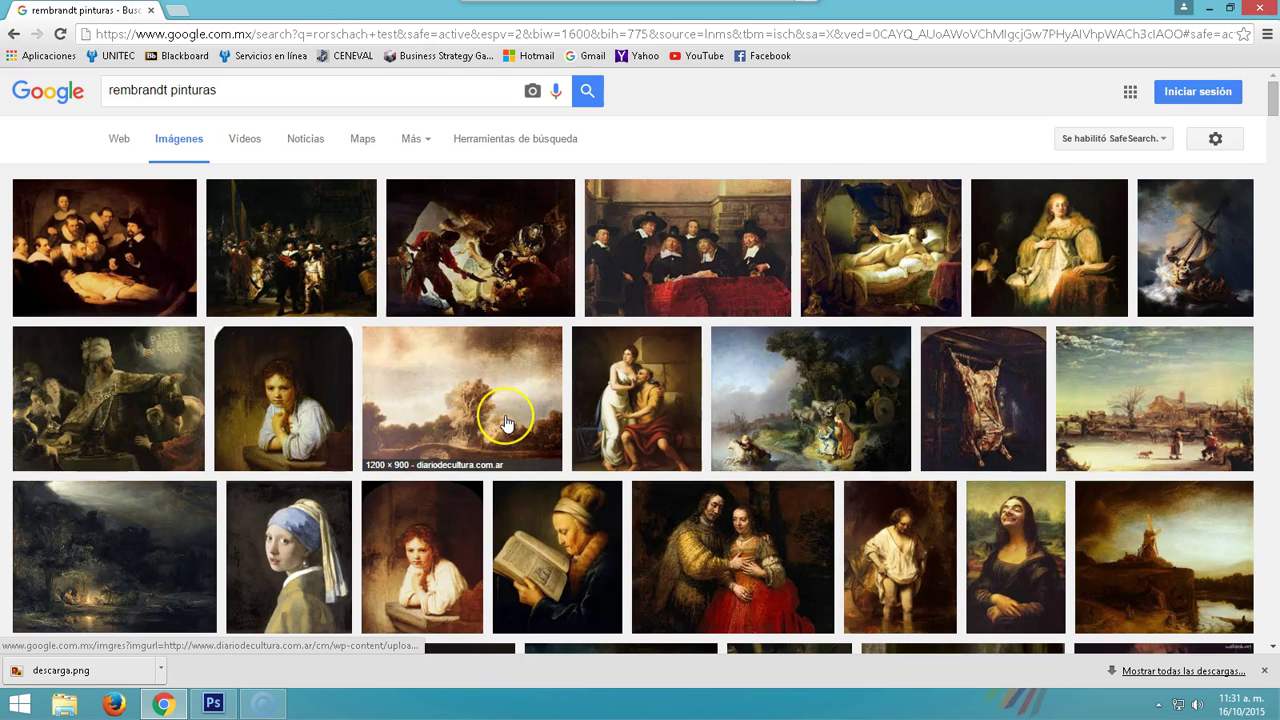
Step: Scroll the Rembrandt results and preview the dark portrait of a man with a gold chain
scroll(505, 424, down, 2)
scroll(505, 424, down, 1)
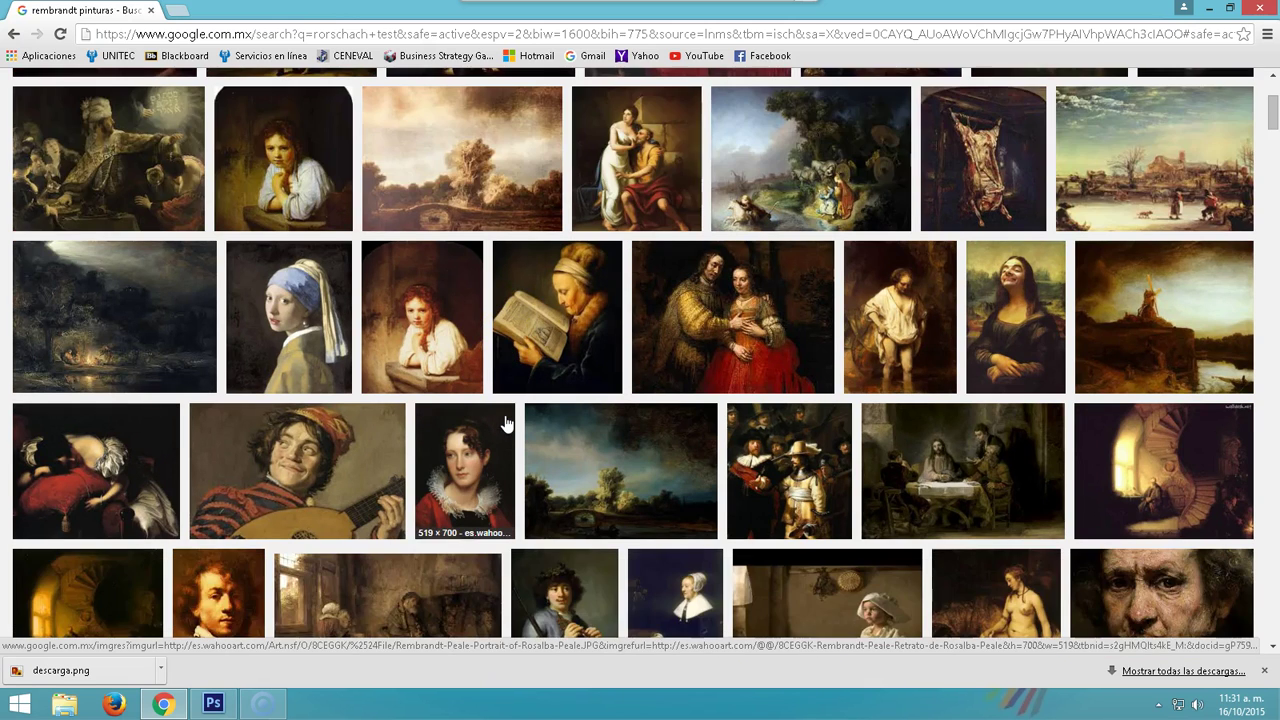
scroll(505, 424, down, 2)
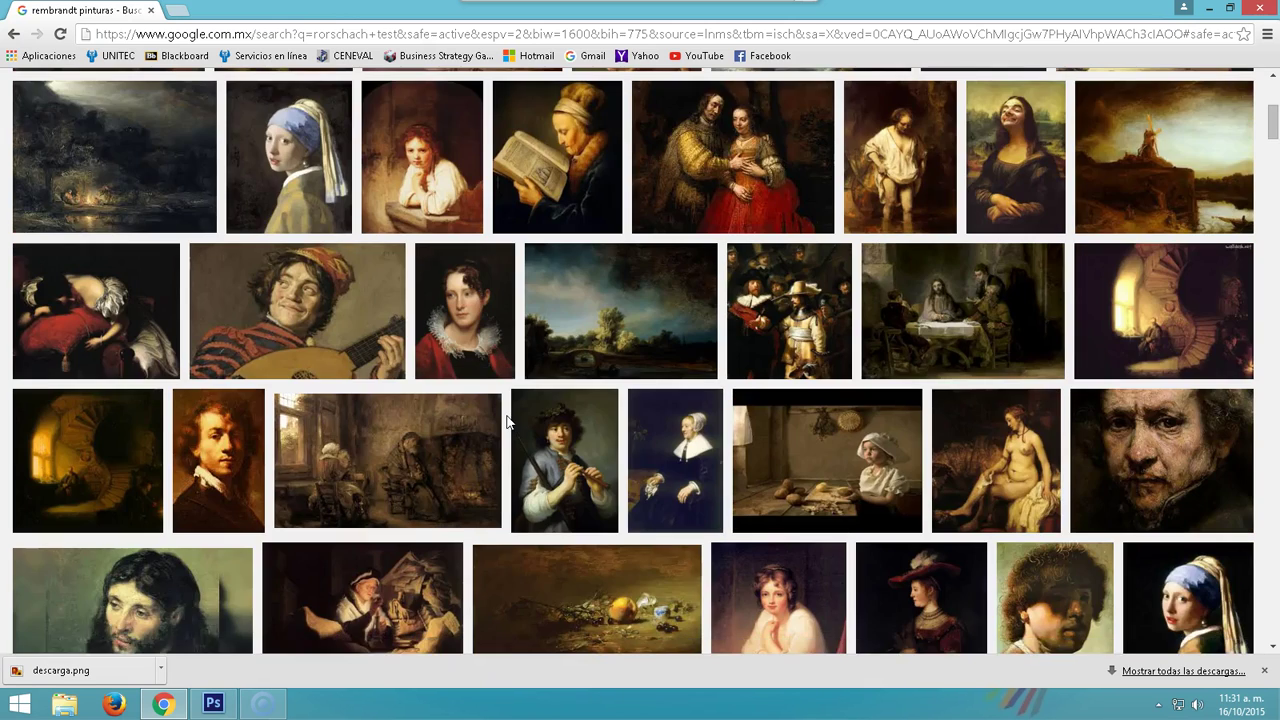
scroll(505, 424, down, 1)
scroll(505, 424, down, 1)
scroll(507, 423, down, 1)
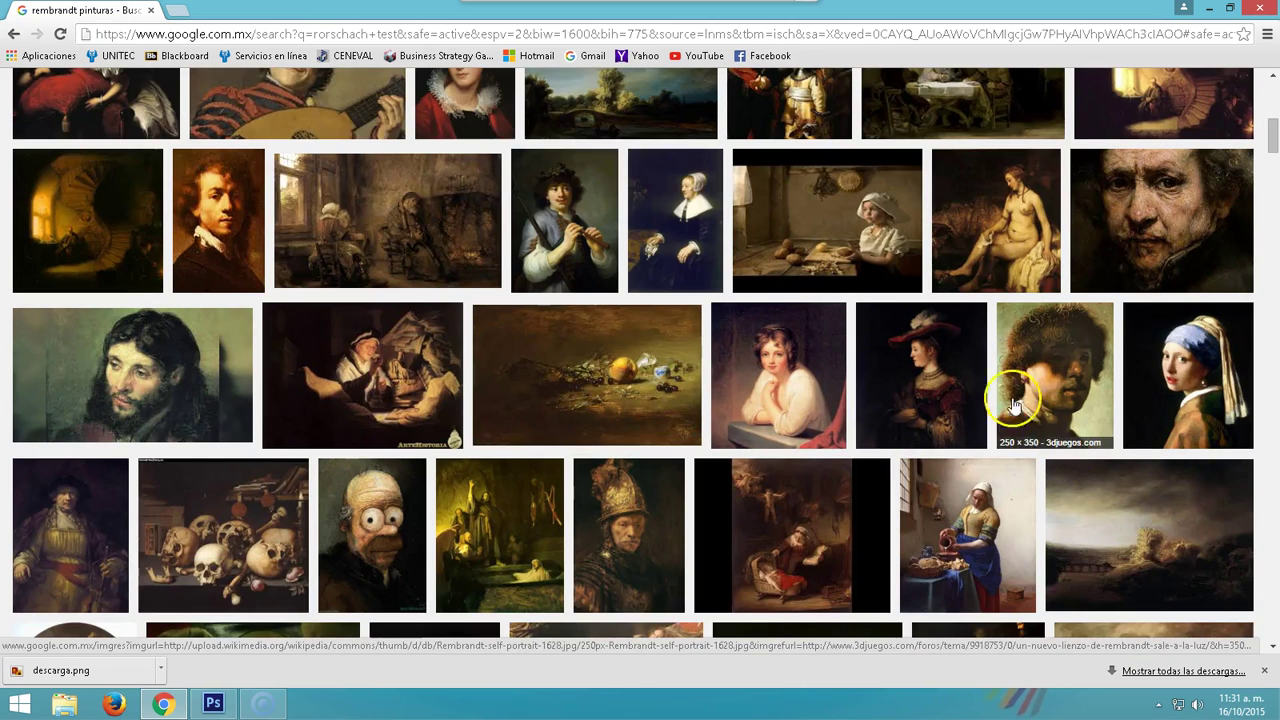
scroll(623, 507, down, 1)
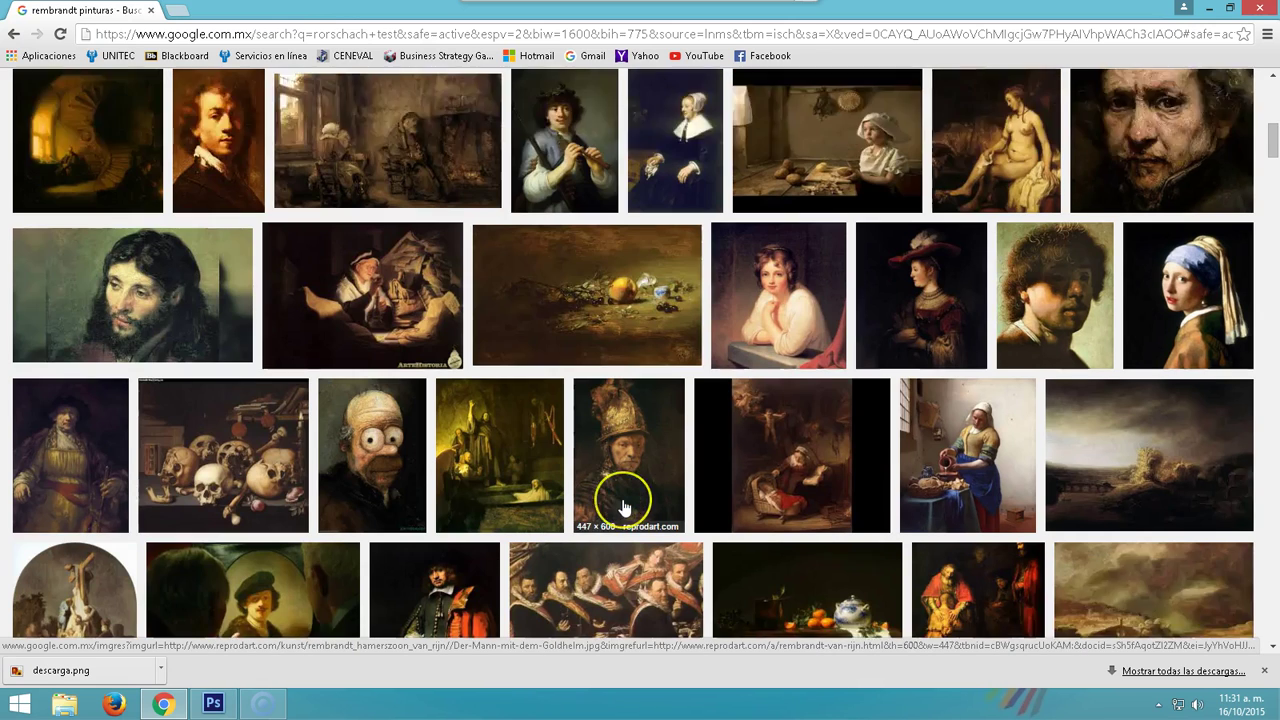
scroll(623, 507, down, 1)
scroll(623, 507, down, 1)
scroll(623, 507, down, 1)
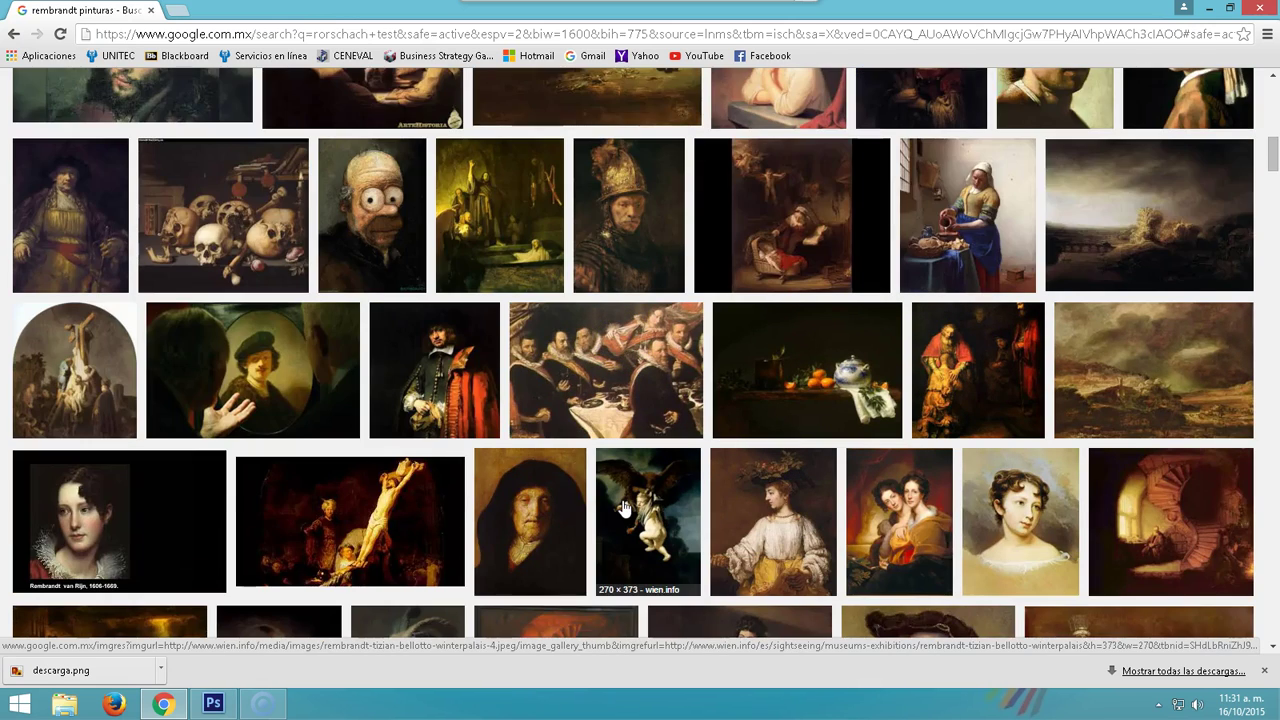
scroll(623, 507, down, 2)
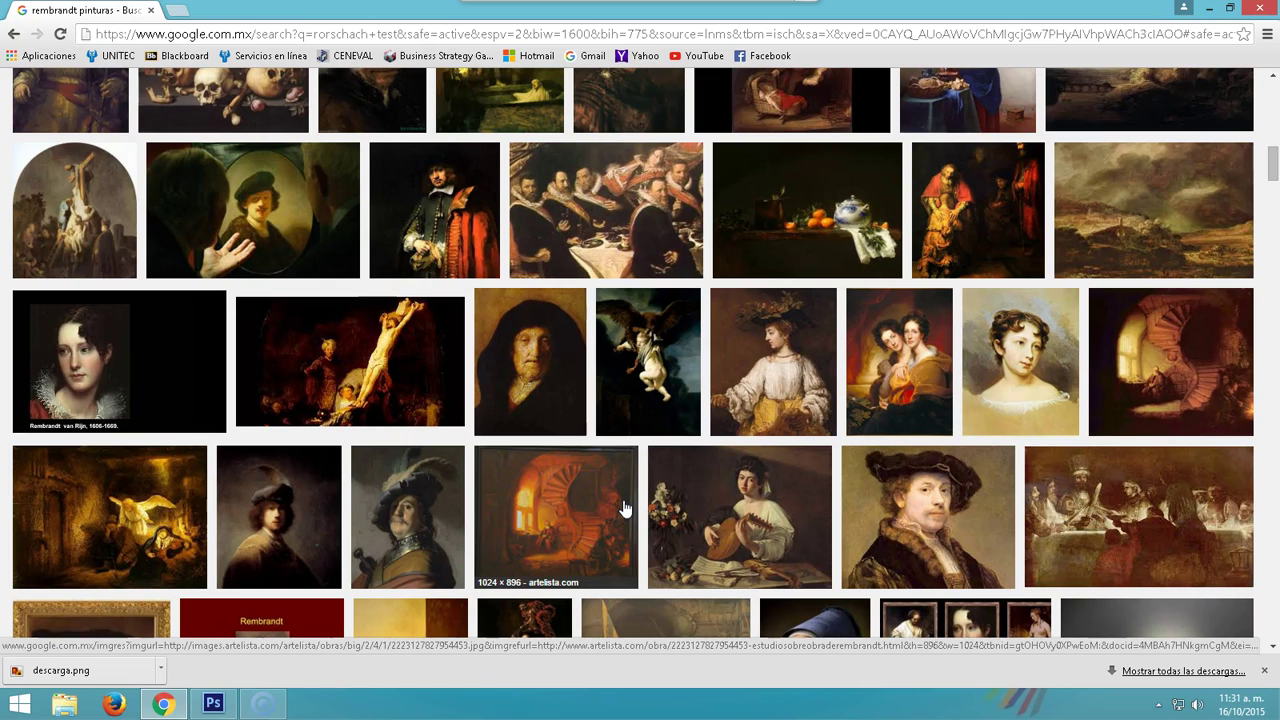
scroll(623, 507, down, 1)
scroll(624, 508, down, 2)
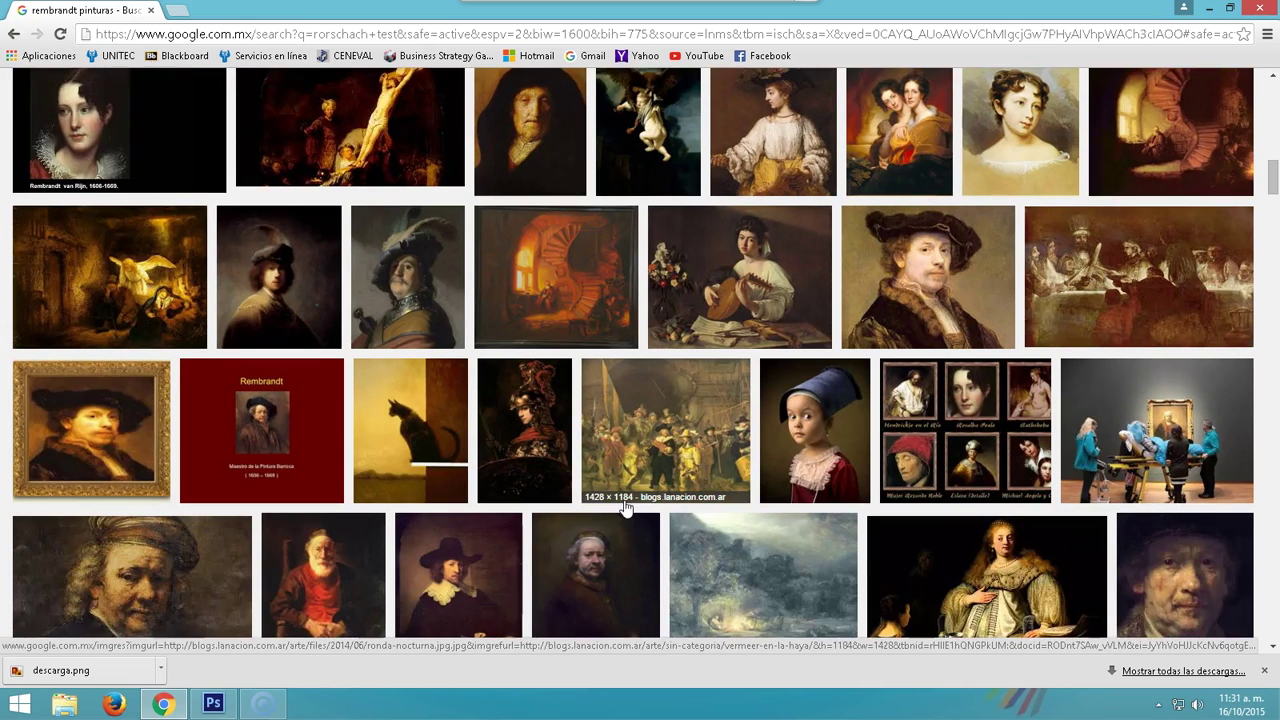
scroll(625, 507, down, 2)
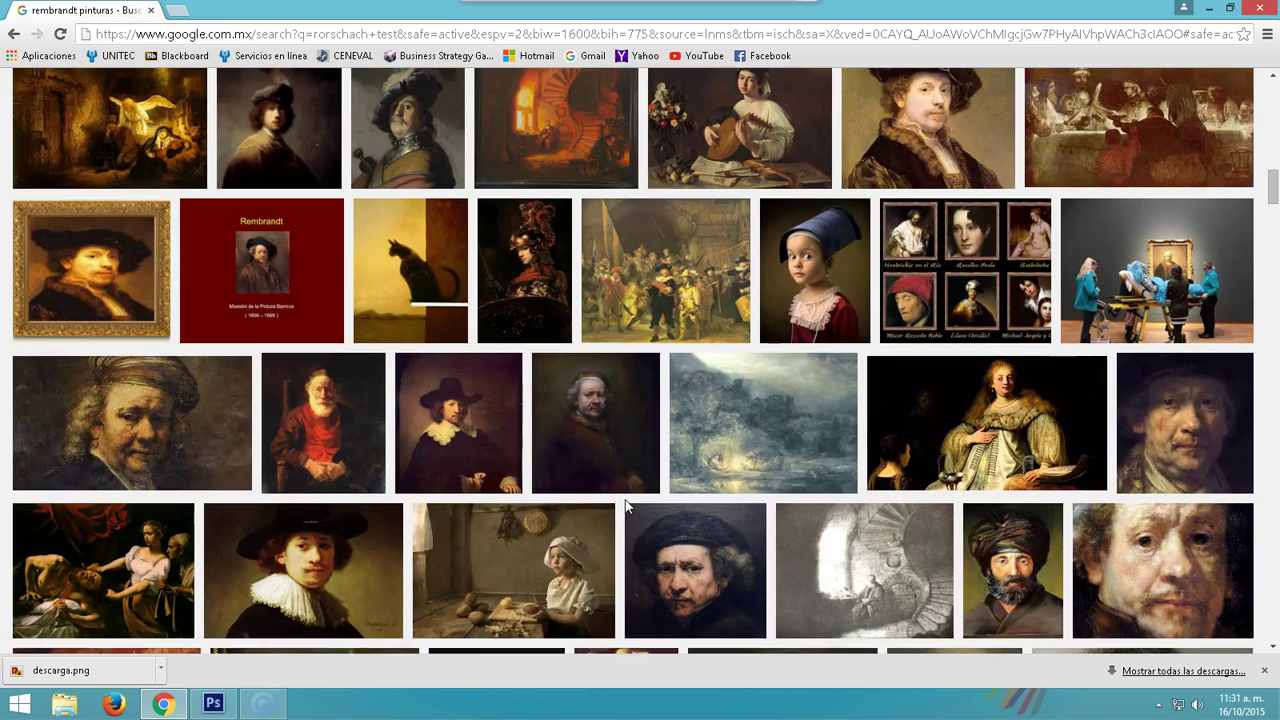
scroll(625, 507, down, 1)
scroll(625, 507, down, 2)
scroll(625, 508, down, 1)
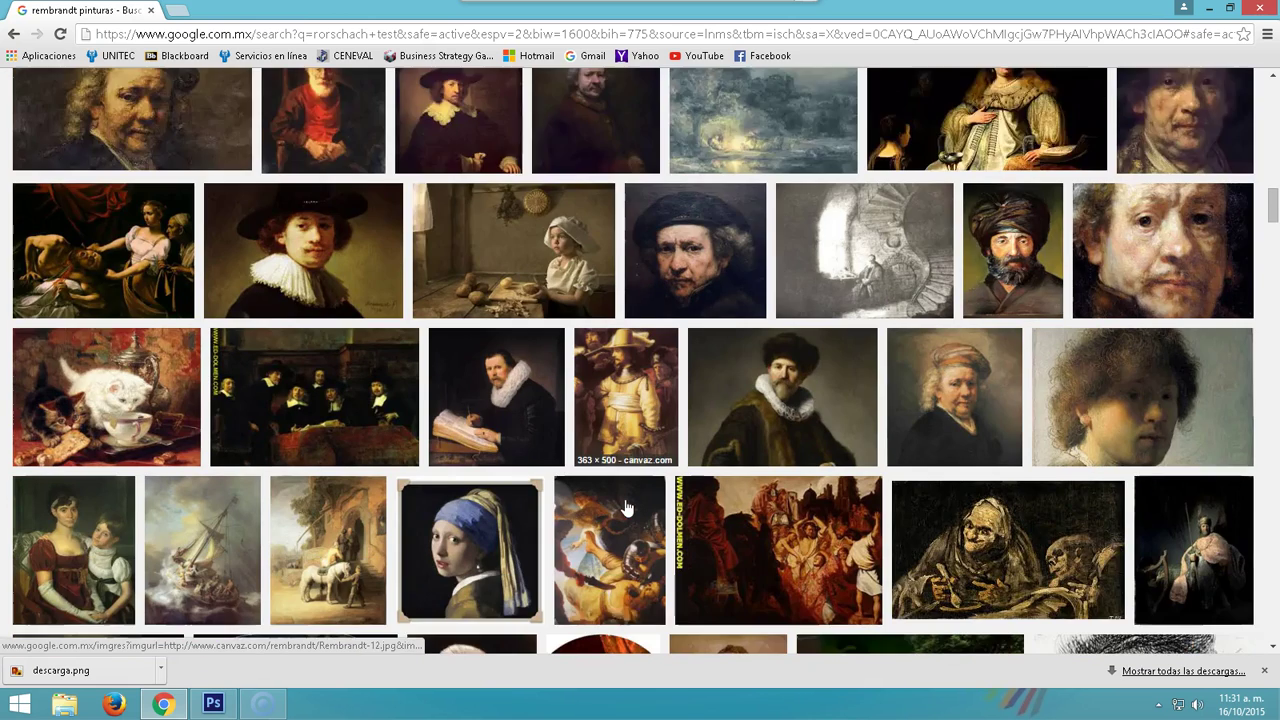
scroll(626, 508, down, 1)
scroll(626, 508, down, 1)
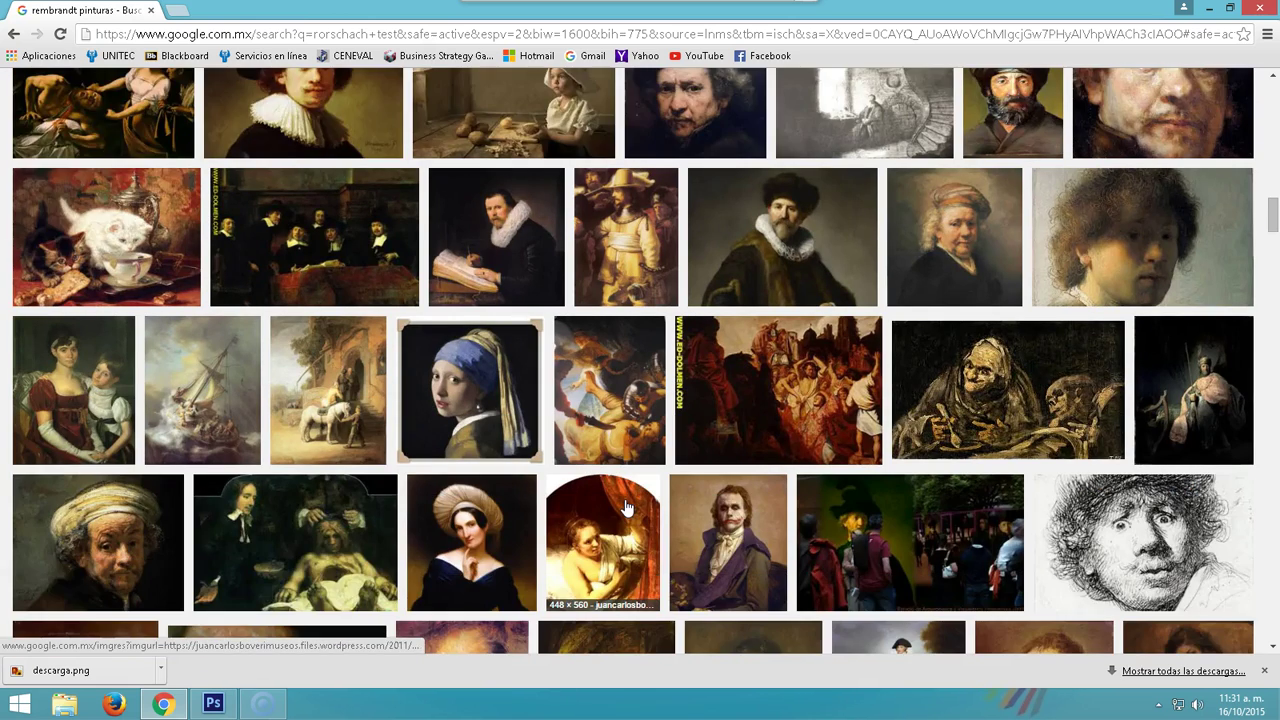
scroll(626, 508, down, 2)
scroll(626, 508, down, 1)
scroll(626, 508, down, 2)
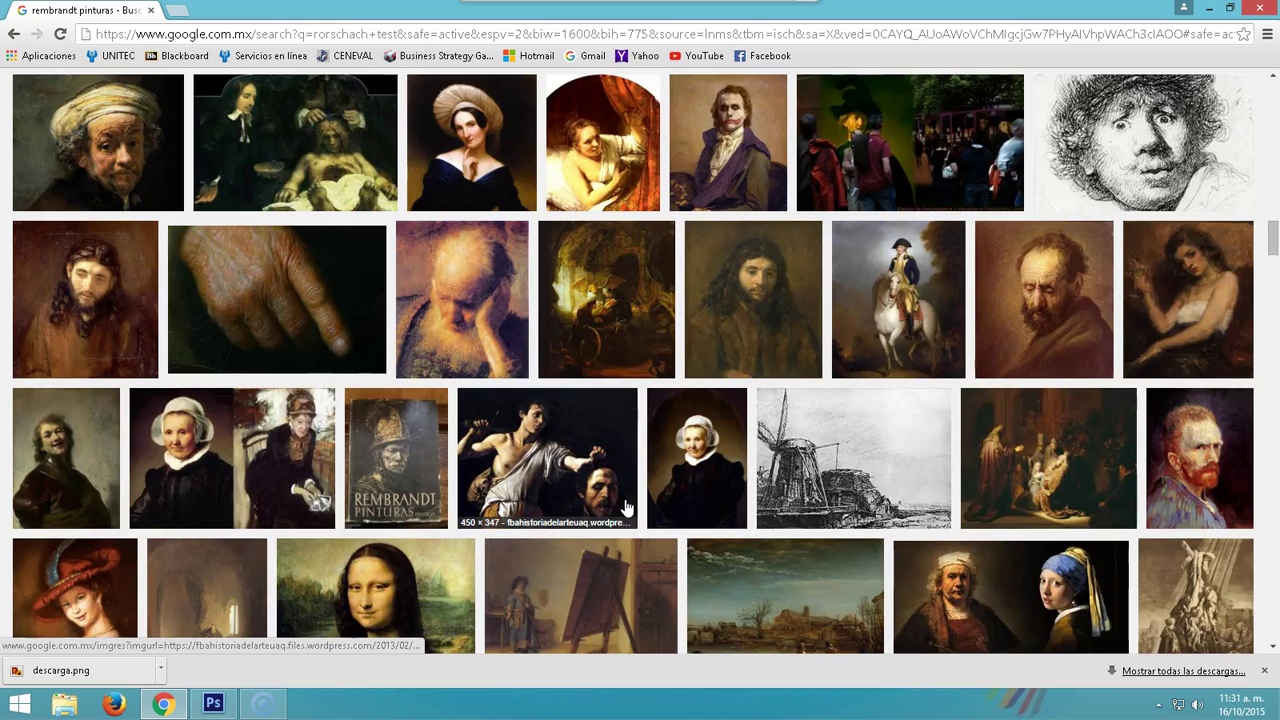
scroll(626, 508, down, 1)
scroll(626, 508, down, 2)
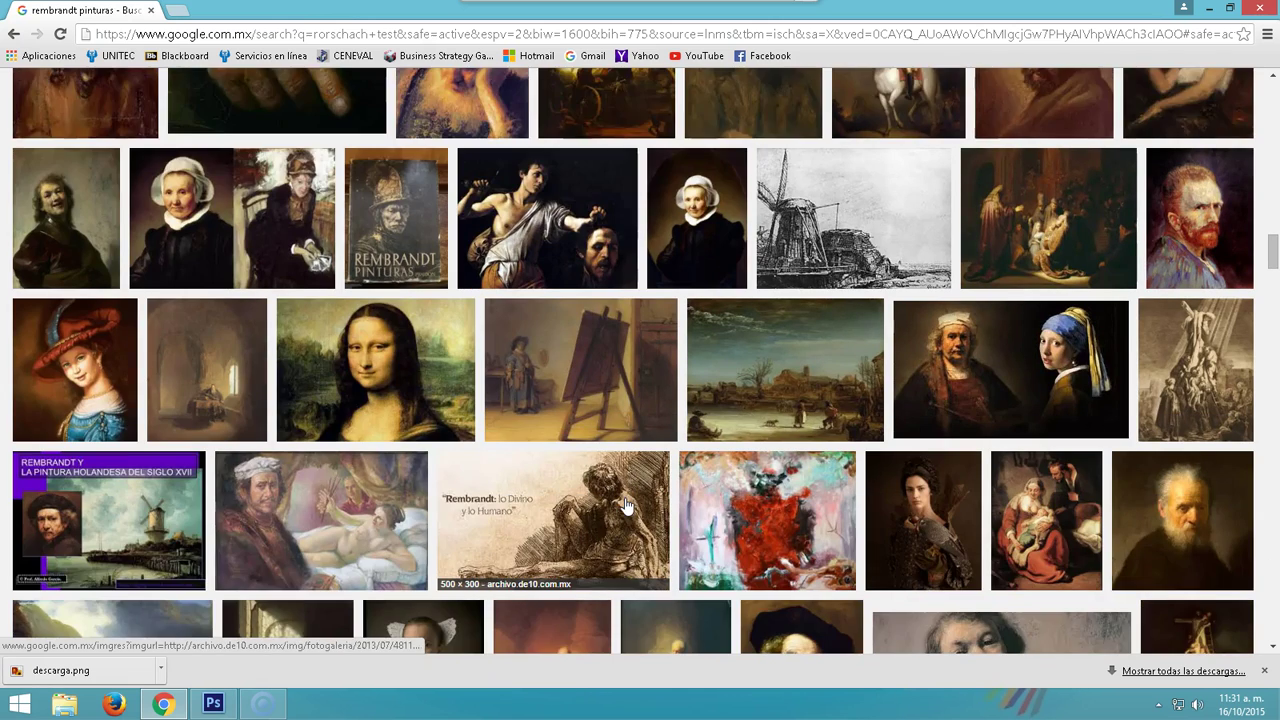
scroll(626, 506, down, 1)
scroll(626, 506, down, 1)
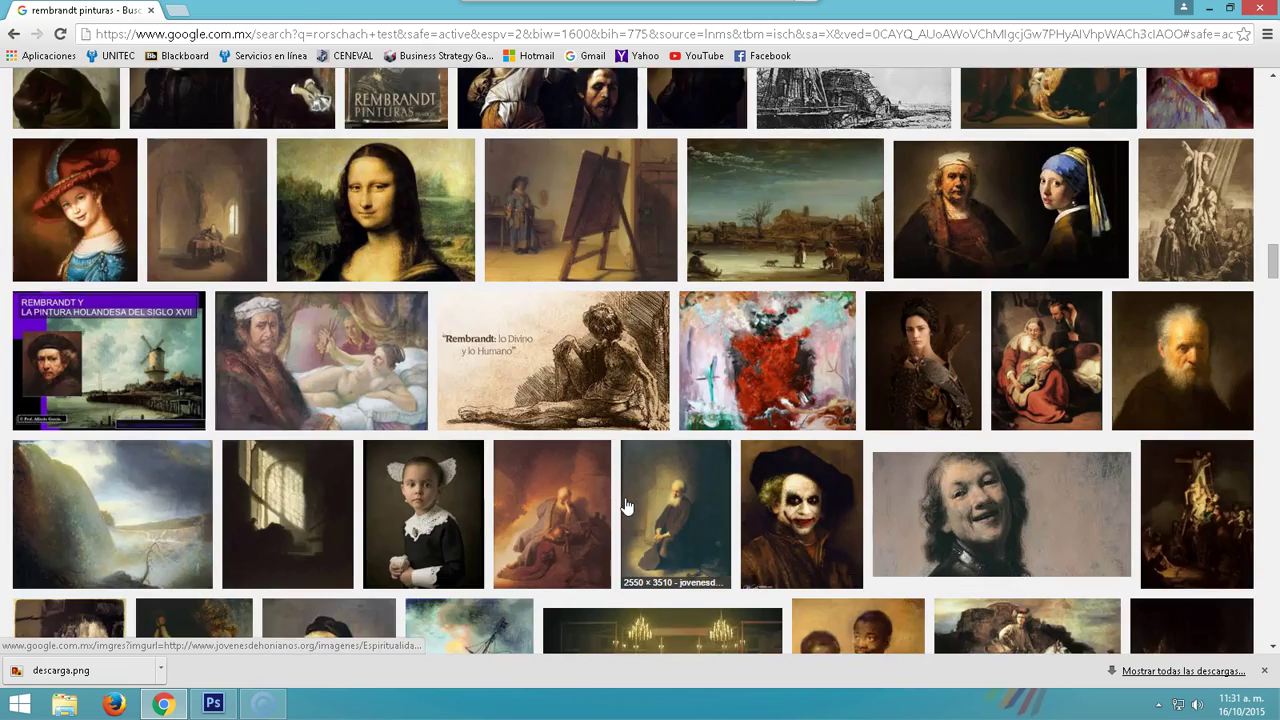
scroll(626, 506, down, 2)
scroll(626, 506, down, 2)
scroll(626, 506, down, 1)
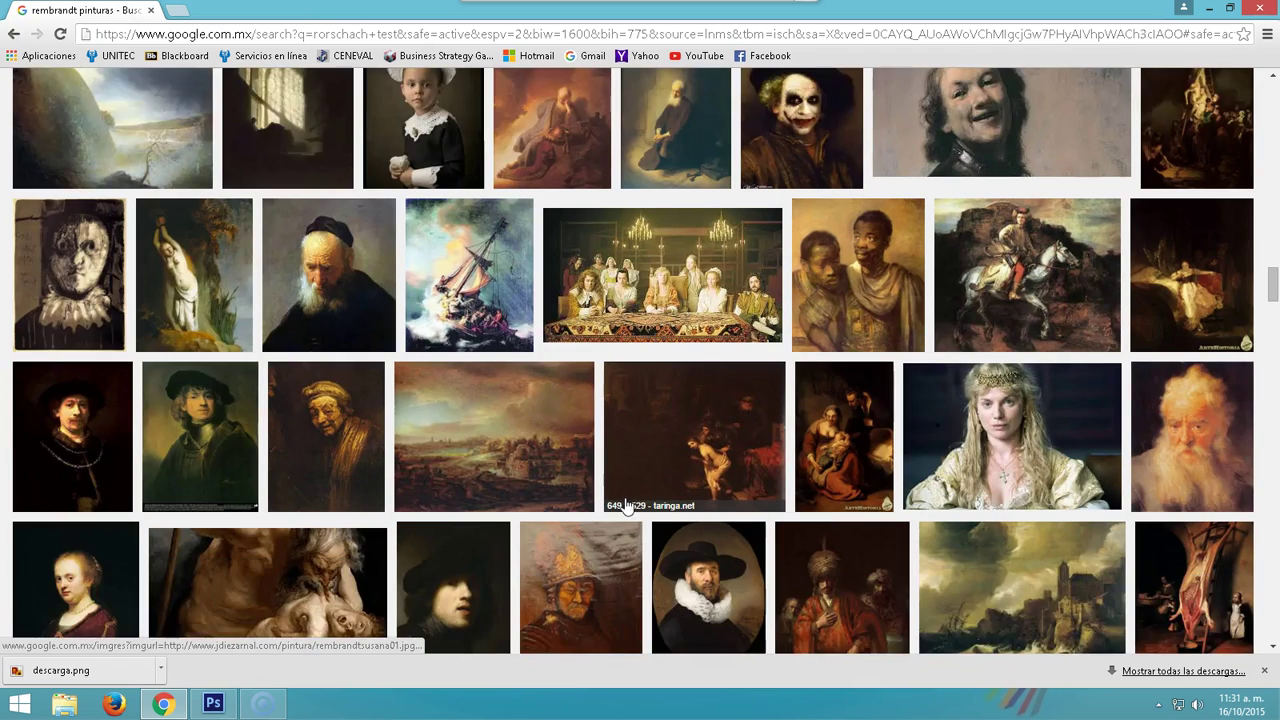
scroll(626, 506, down, 2)
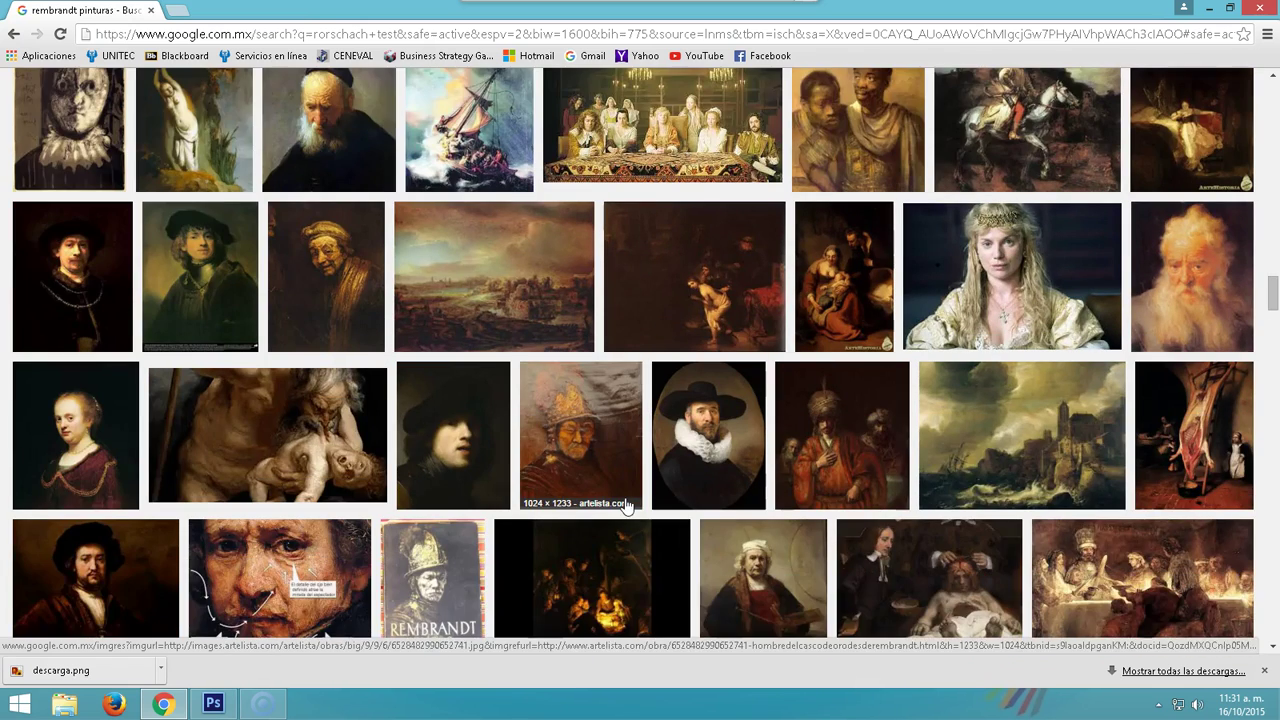
click(100, 266)
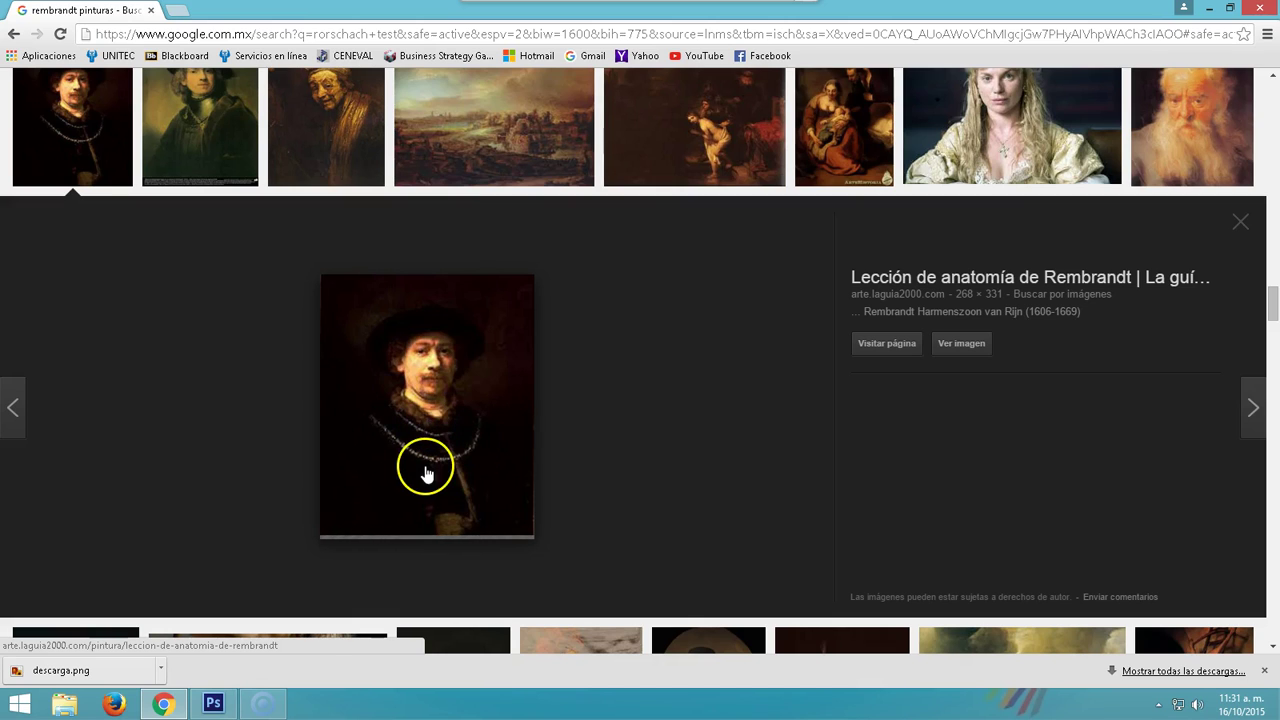
Step: Save the related beret self-portrait to the Desktop as JPEG self-portrait-rembrandt-big
right_click(392, 419)
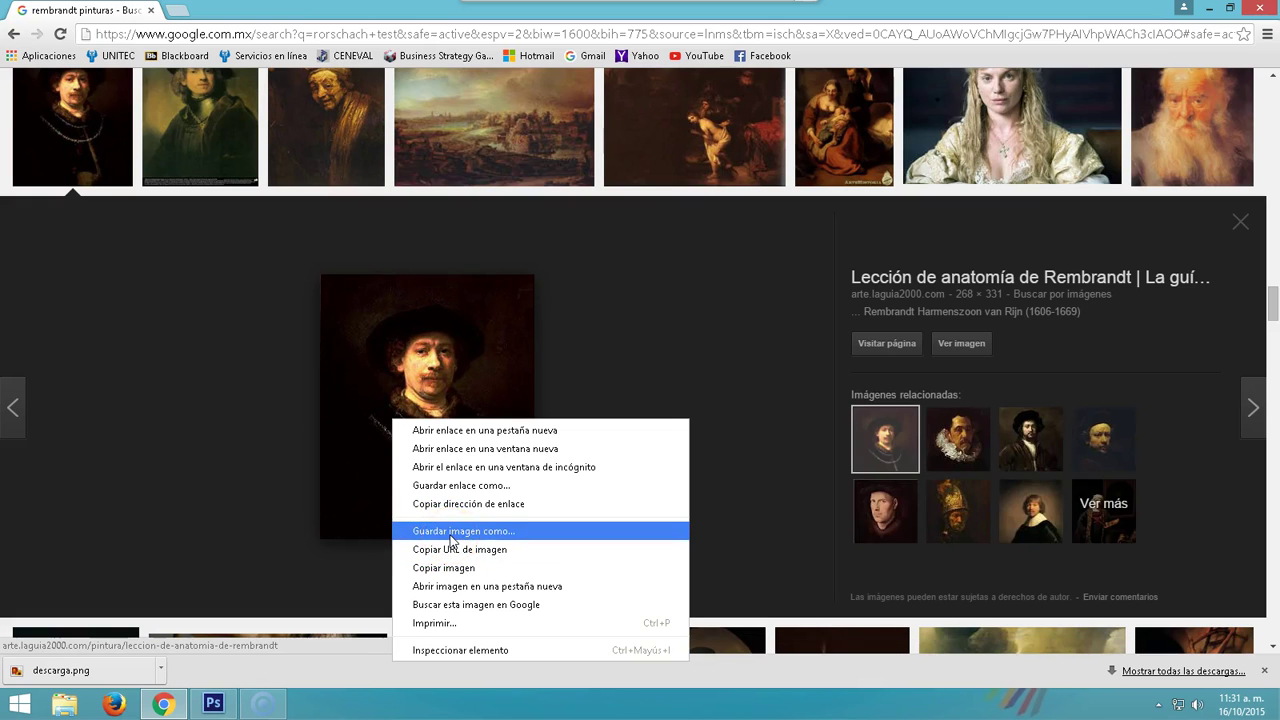
click(1103, 438)
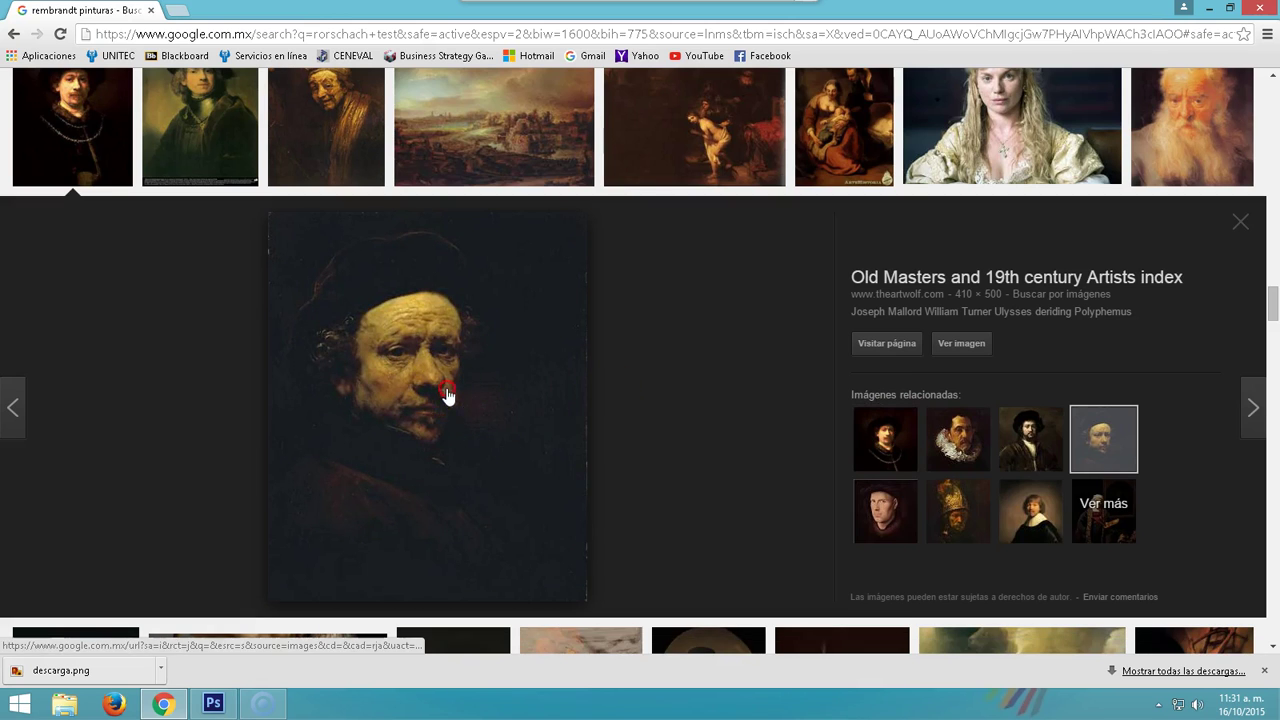
right_click(447, 389)
click(503, 501)
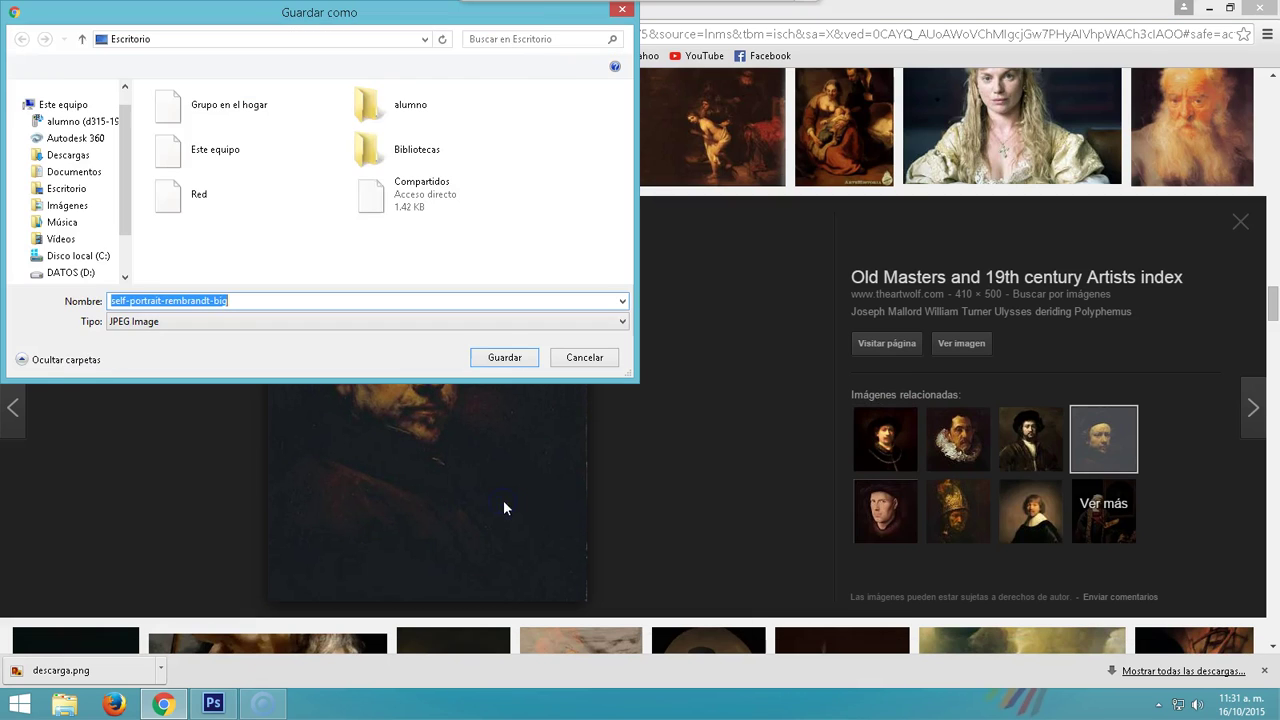
click(500, 357)
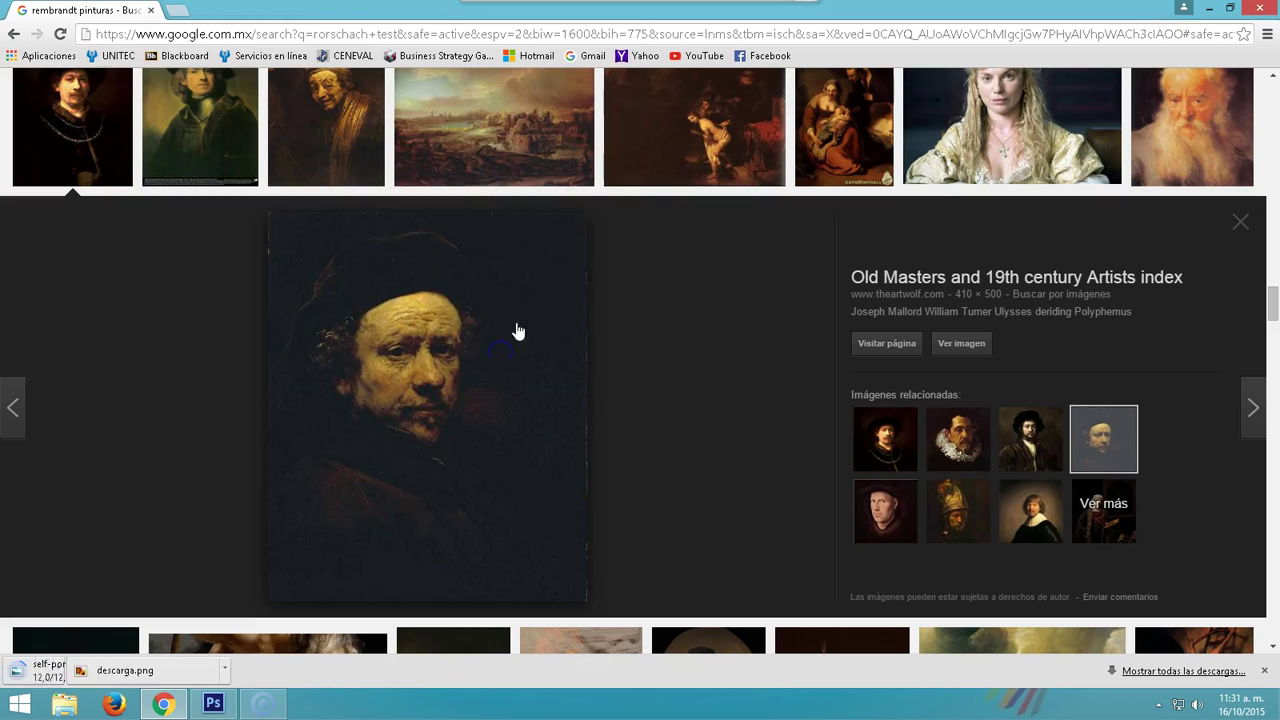
Step: Return to Photoshop and add a new empty layer above trazo
click(1208, 8)
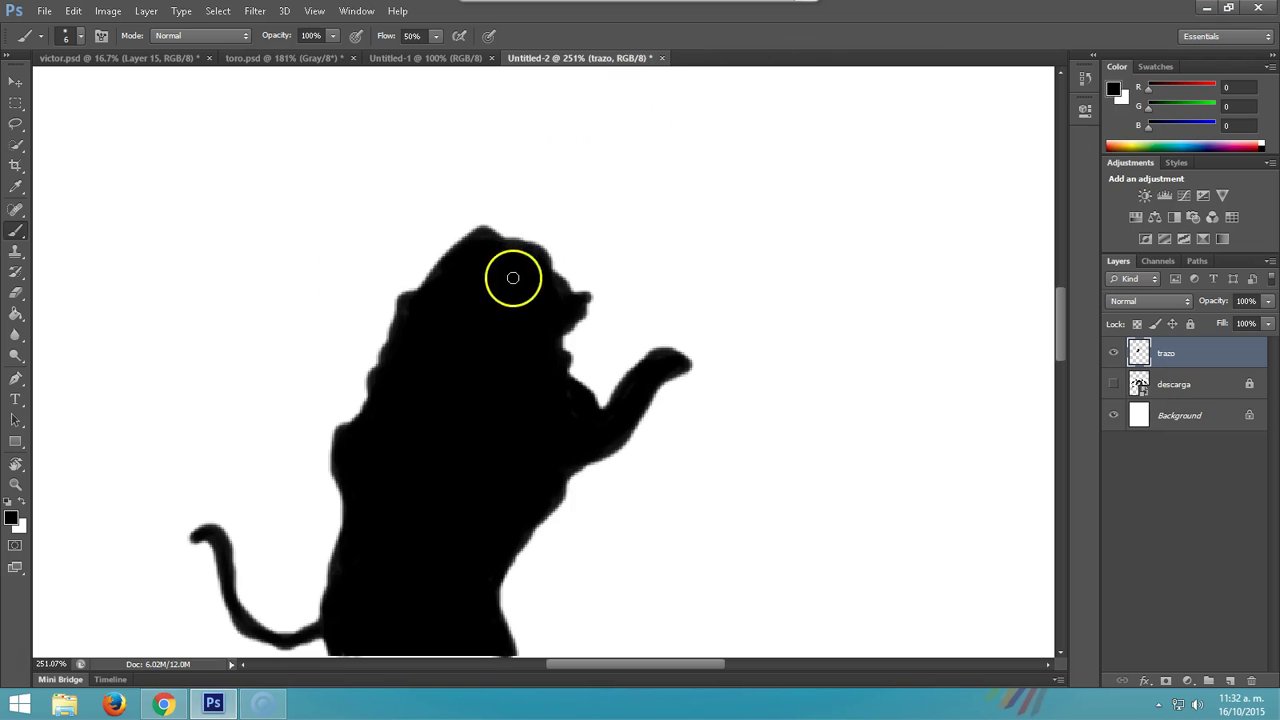
click(44, 11)
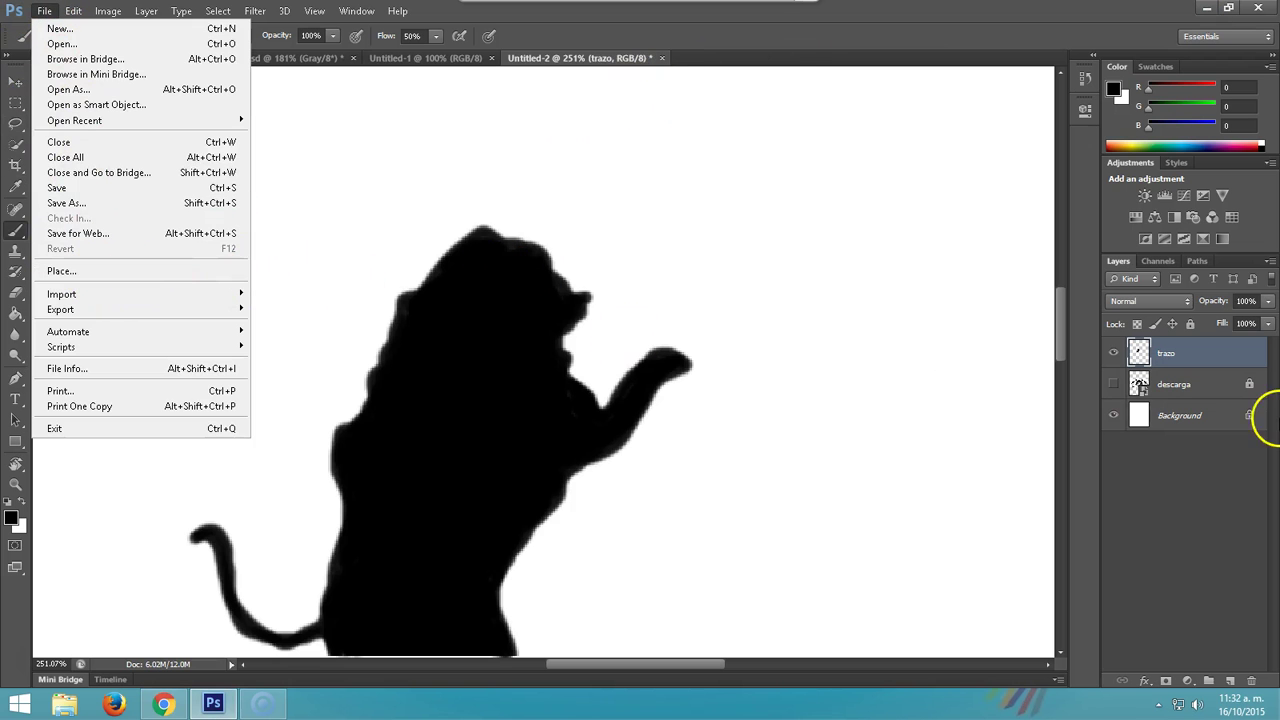
click(1180, 355)
click(1252, 712)
click(1236, 683)
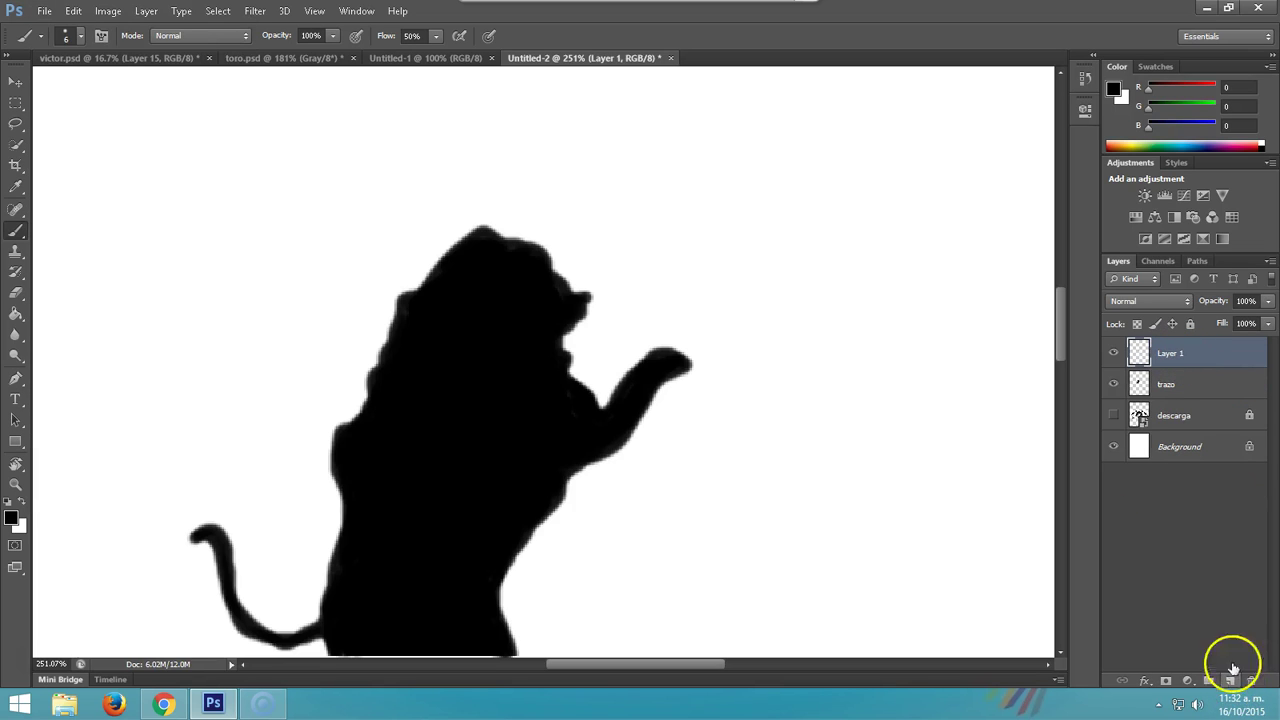
Step: Place self-portrait-rembrandt-big into the cat drawing and commit it
click(74, 11)
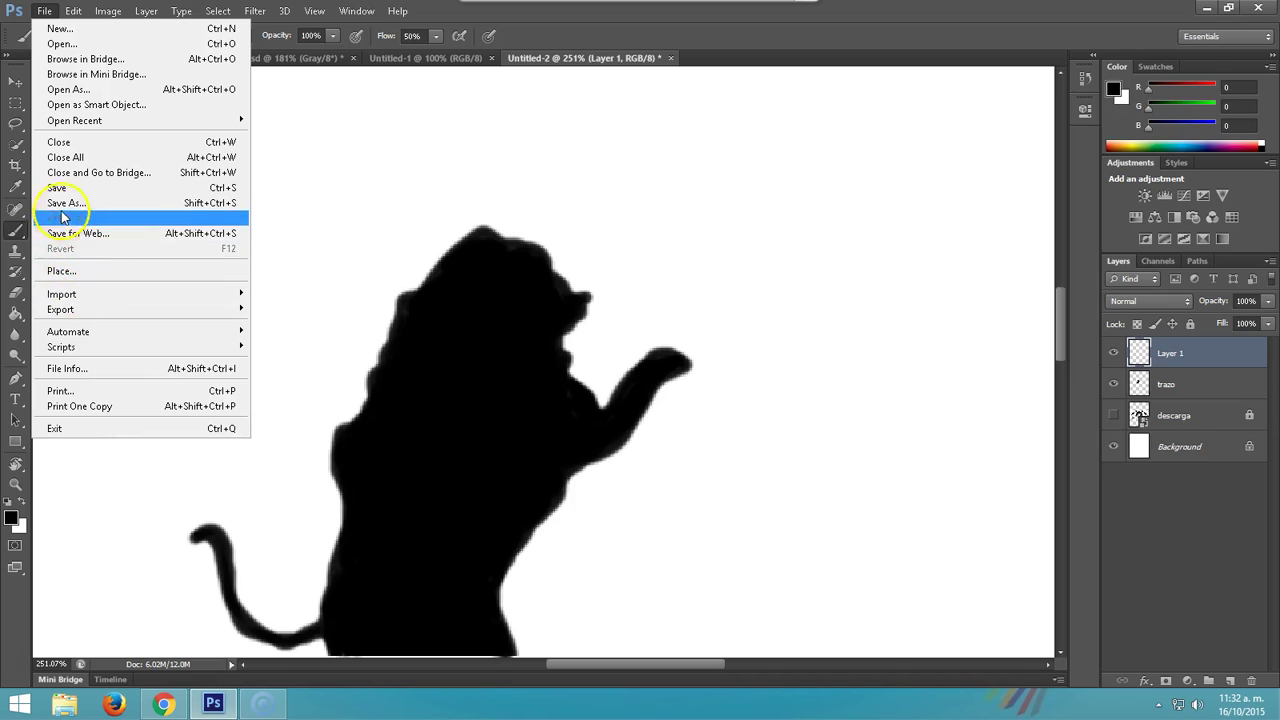
mouse_move(60, 310)
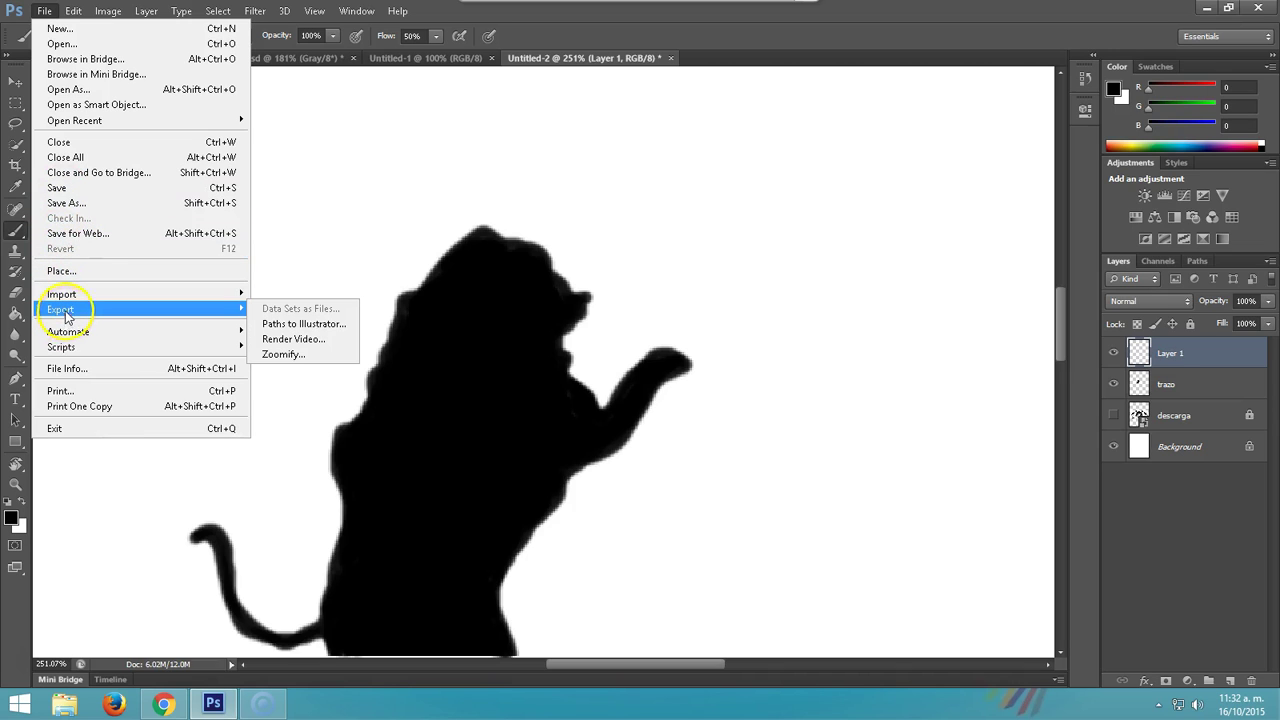
click(70, 271)
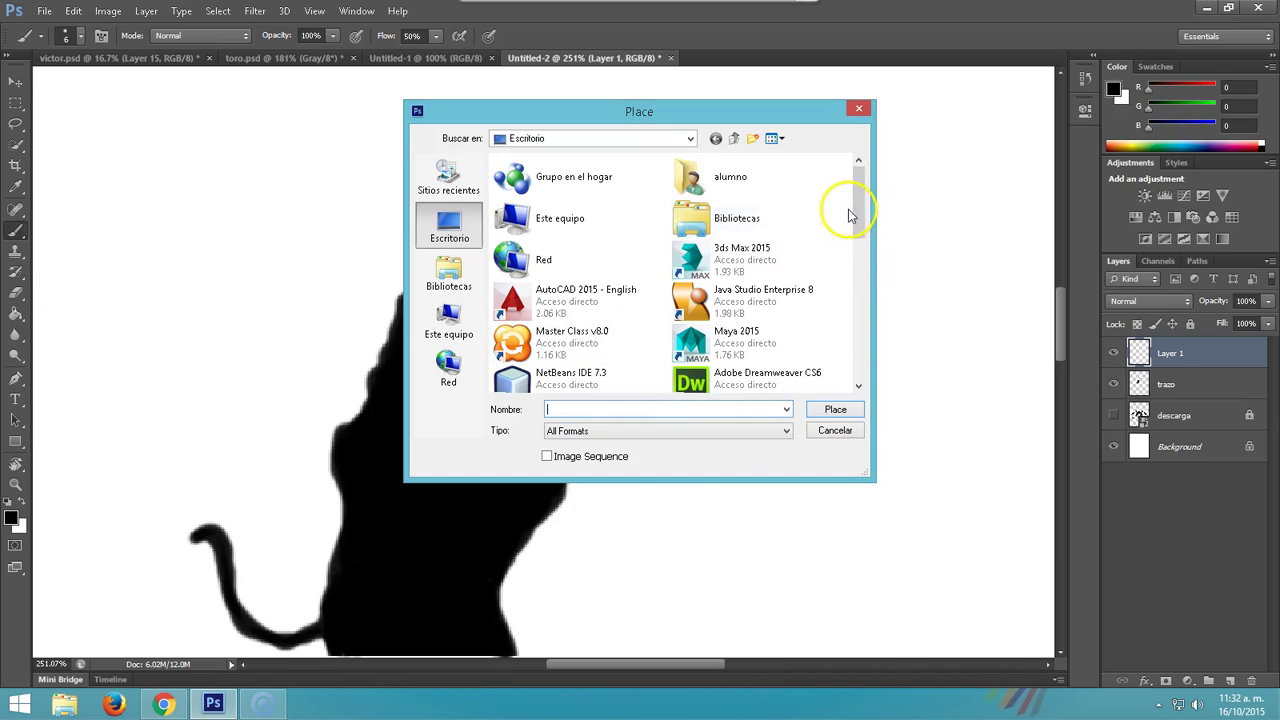
drag(852, 215, 858, 335)
click(760, 280)
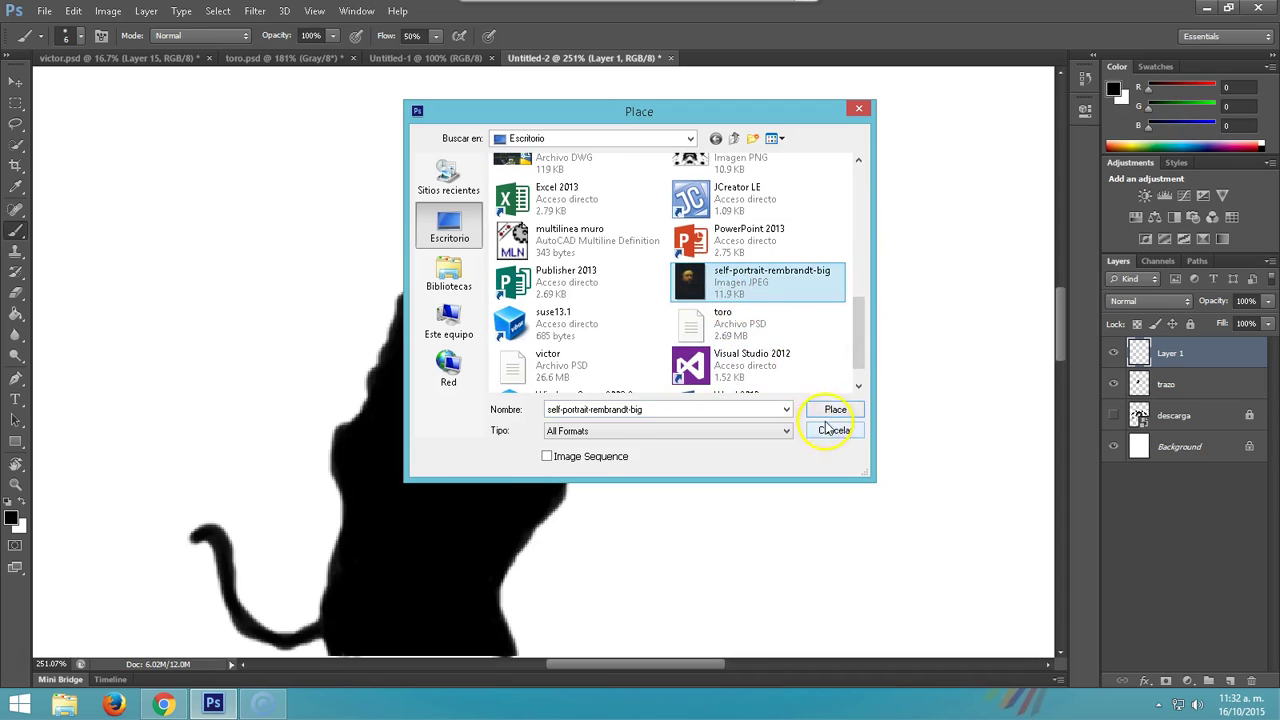
click(830, 412)
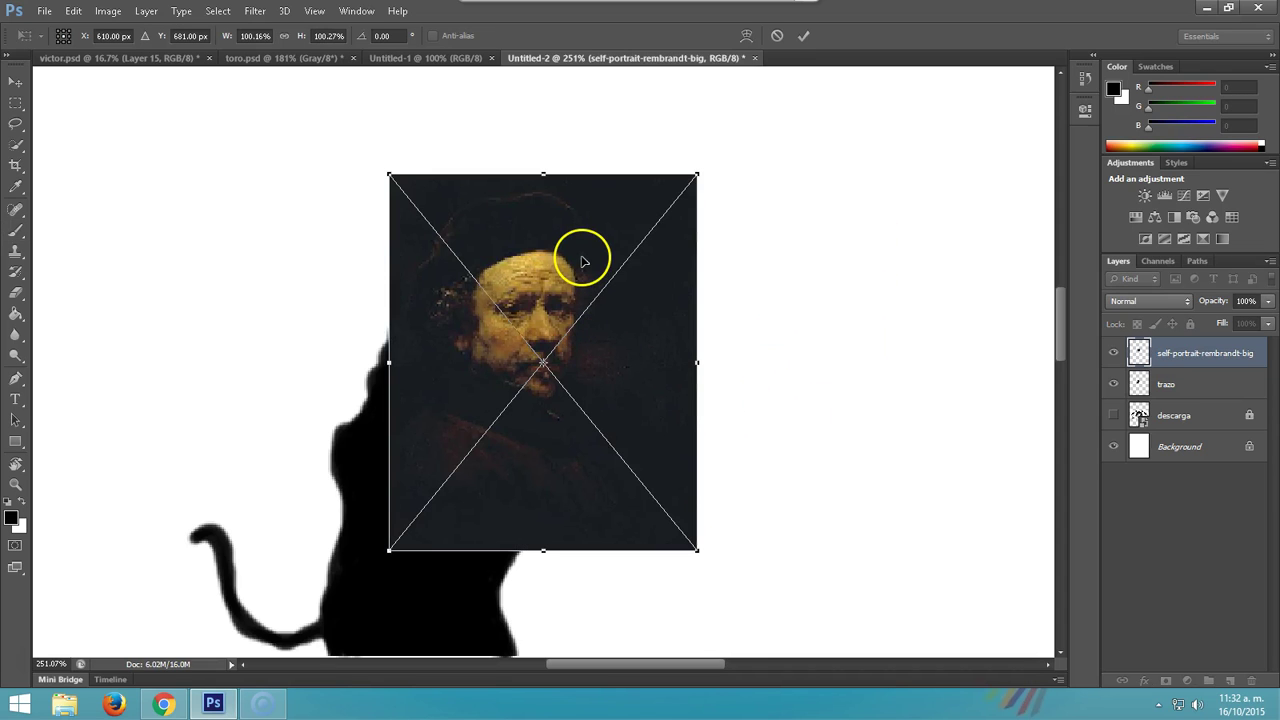
key(Return)
key(b)
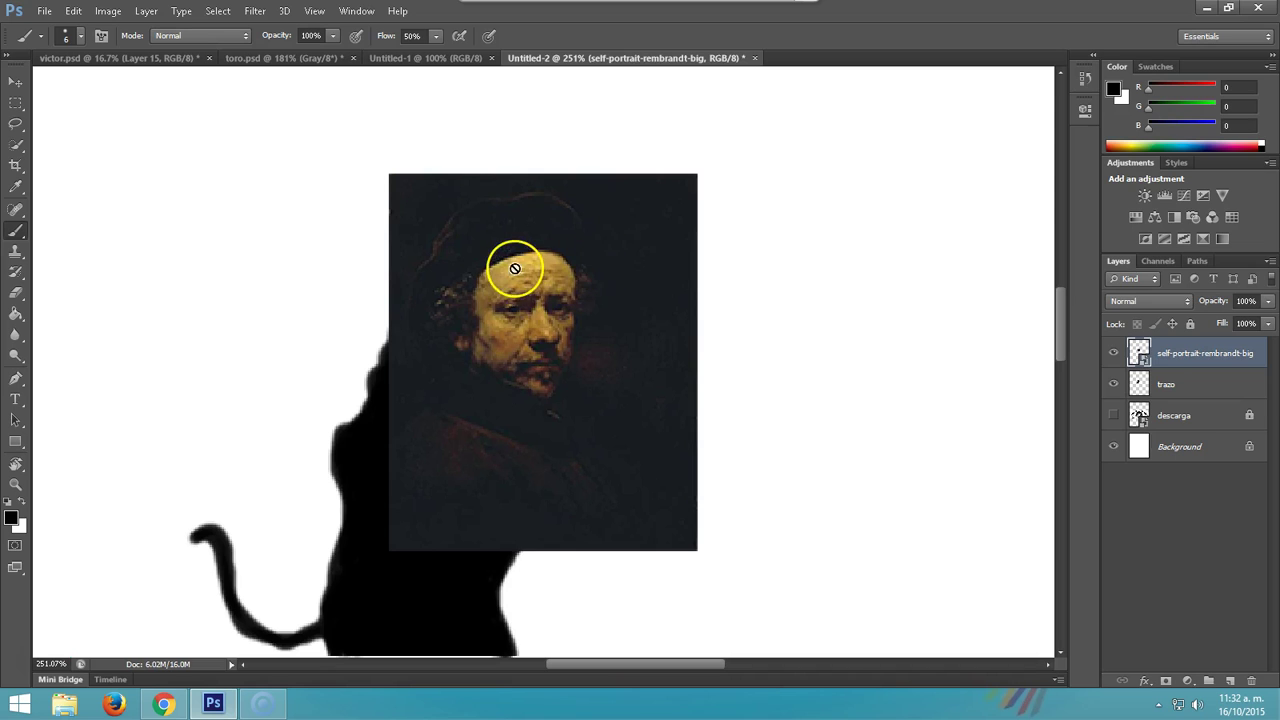
Step: Scale the portrait to about 79%, move it right of the cat, and rasterize it
key(ctrl+t)
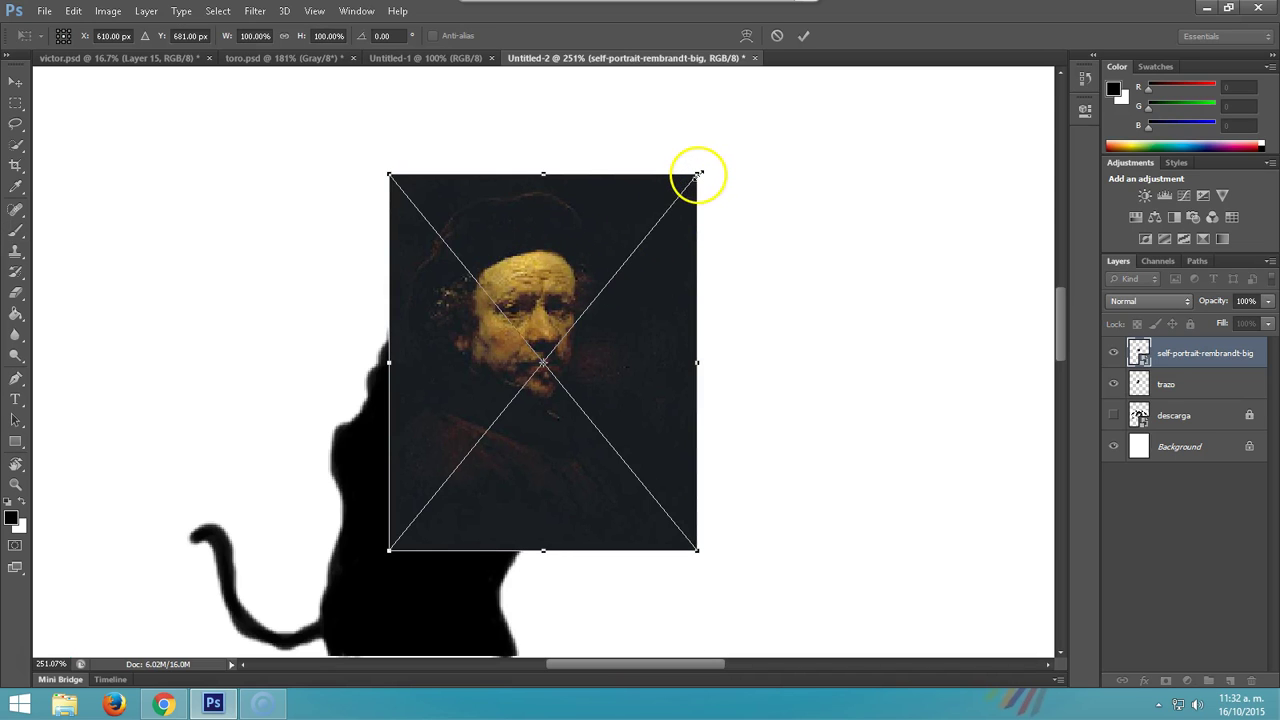
drag(698, 174, 612, 243)
drag(547, 297, 854, 273)
key(Return)
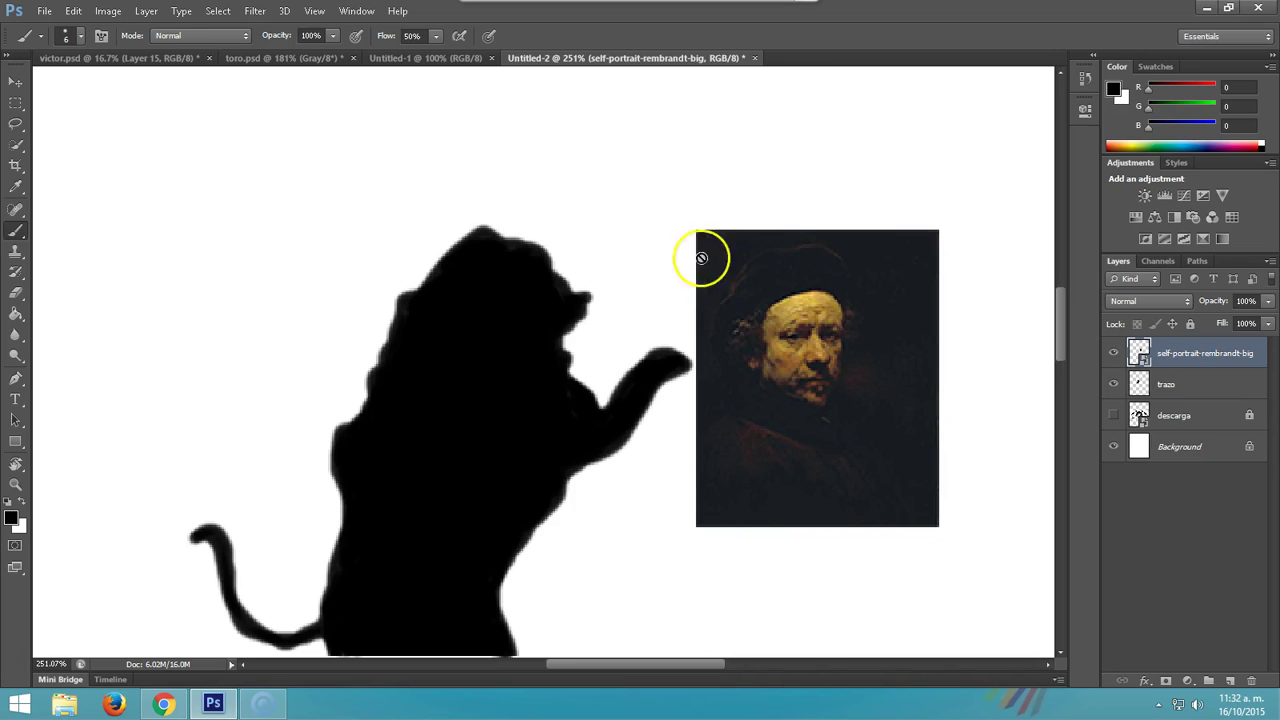
click(763, 266)
click(612, 277)
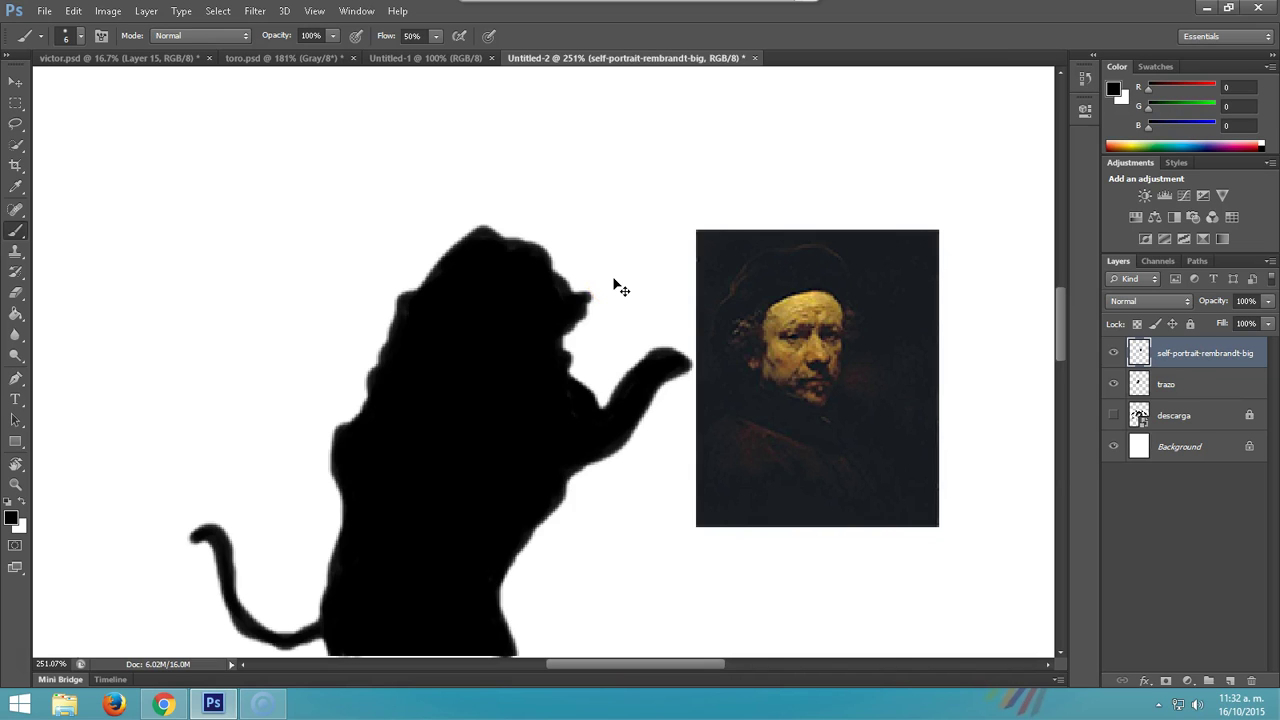
Step: Desaturate the portrait with Hue/Saturation at Saturation -100 and a slight lightness tweak
key(ctrl+l)
drag(943, 177, 978, 212)
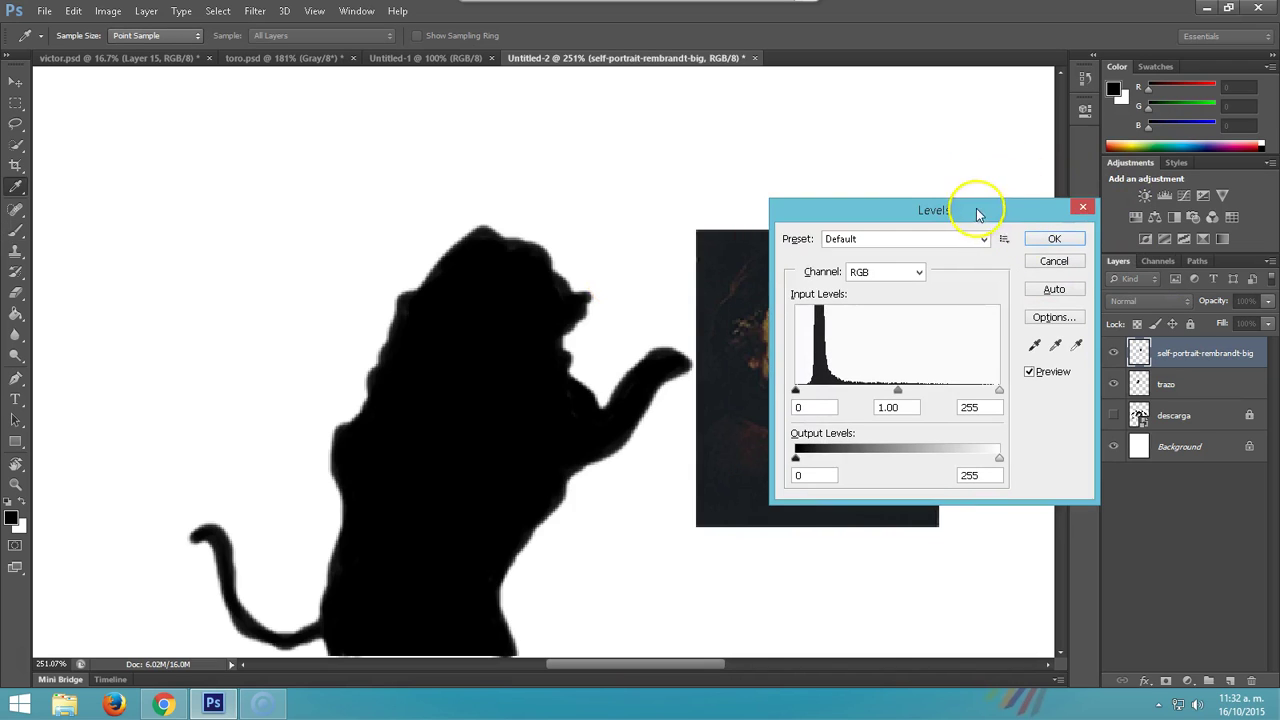
click(1055, 238)
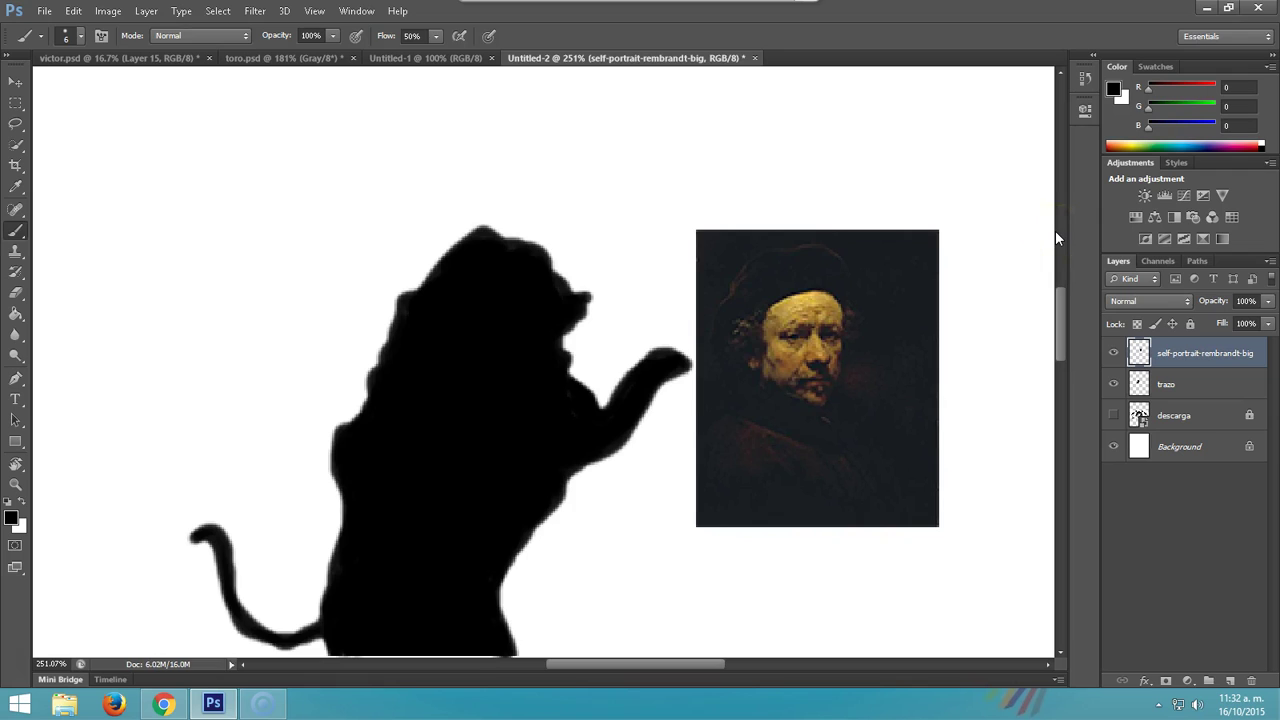
key(ctrl+u)
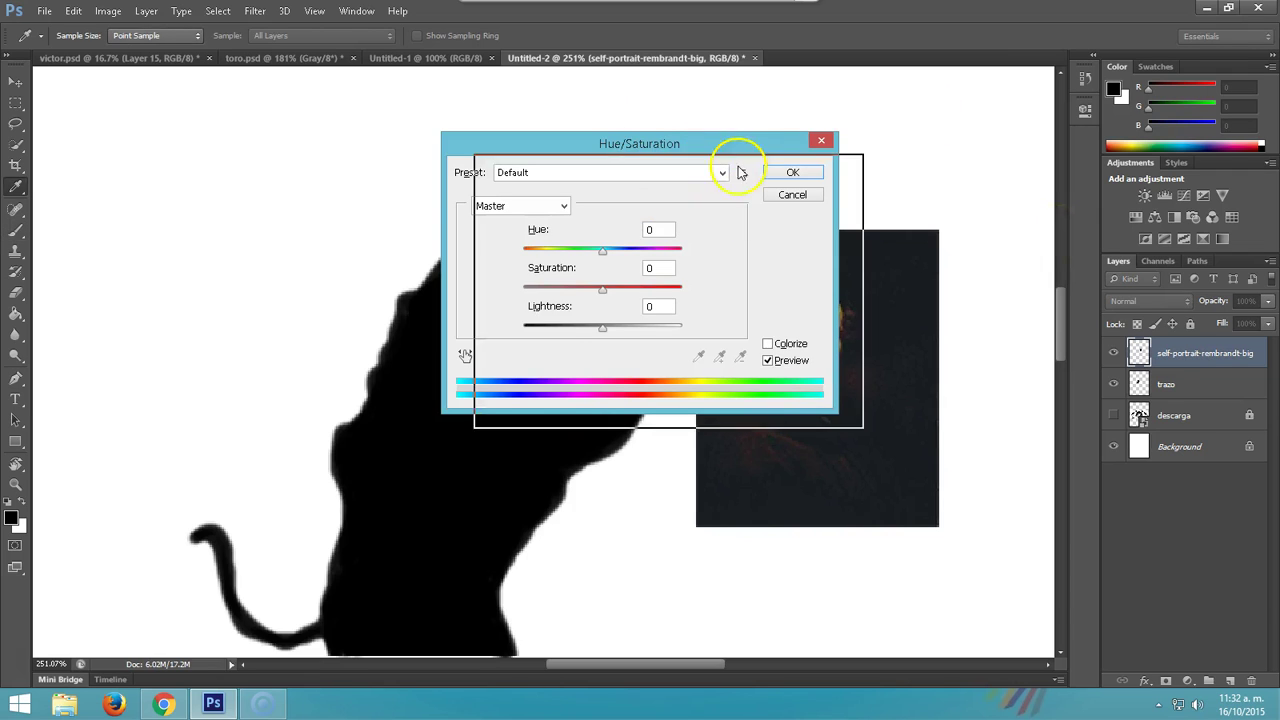
drag(712, 145, 1182, 343)
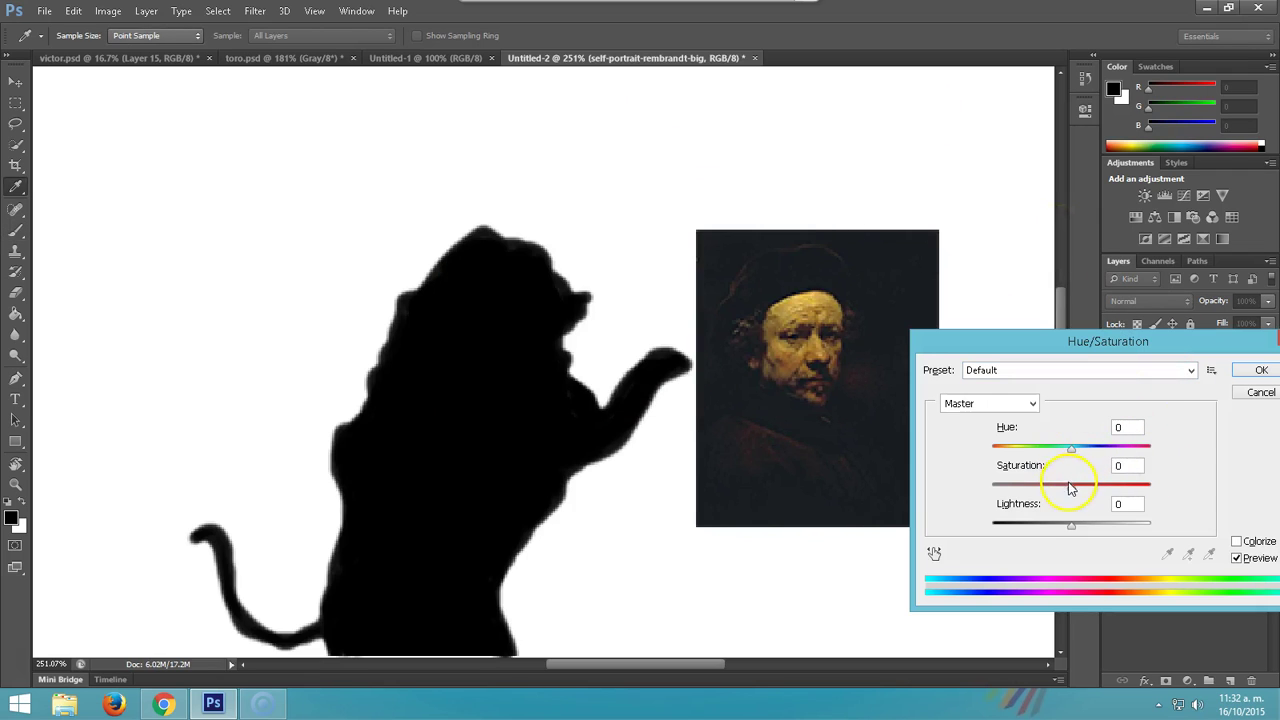
drag(1070, 486, 975, 495)
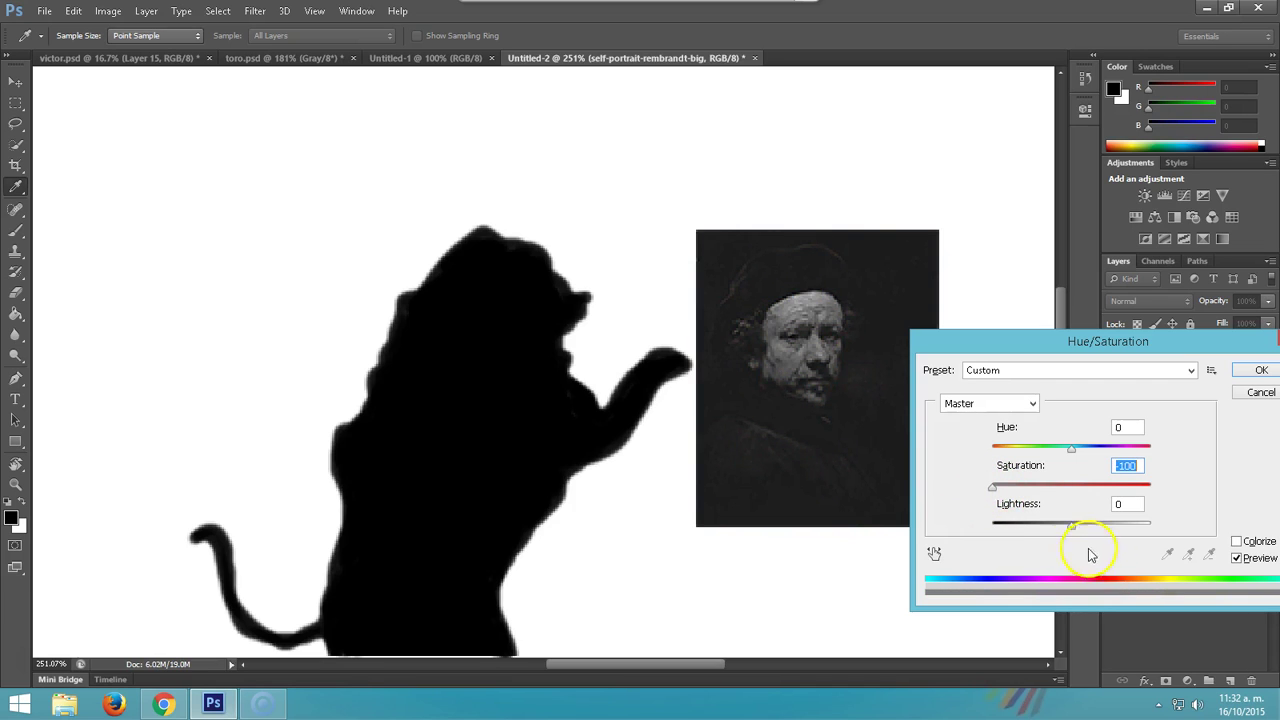
drag(1075, 527, 1065, 538)
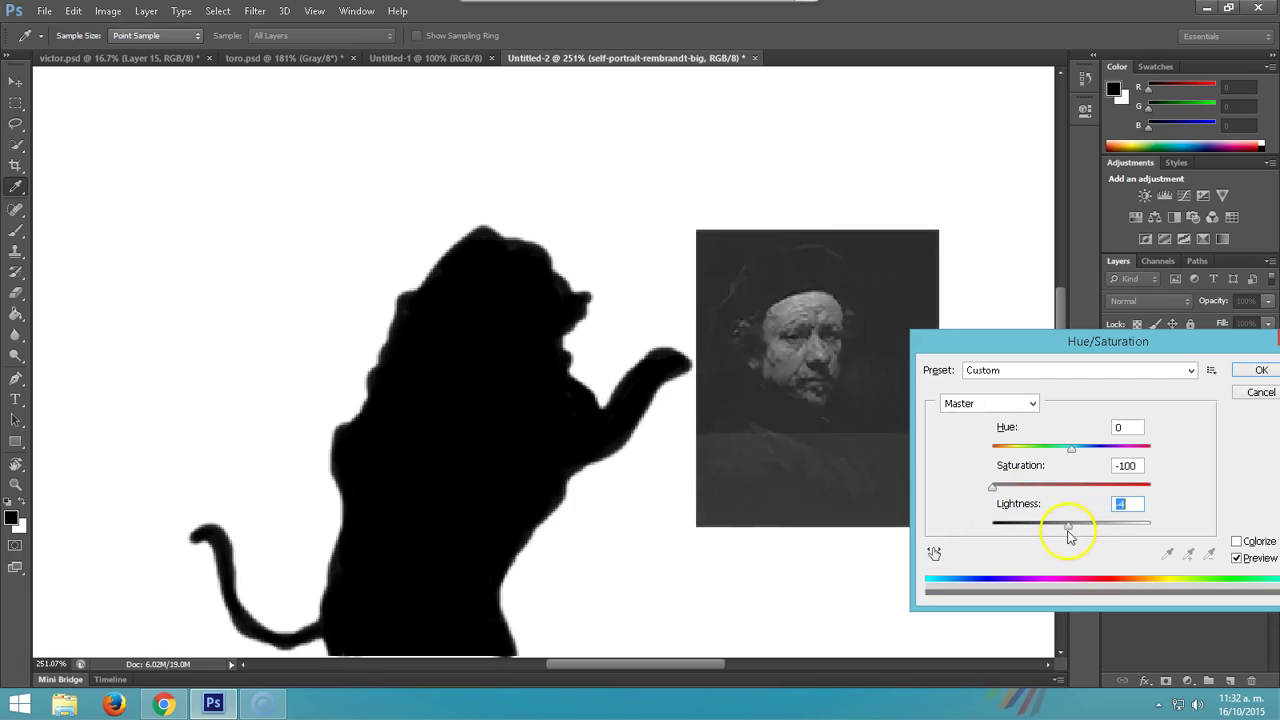
click(1261, 370)
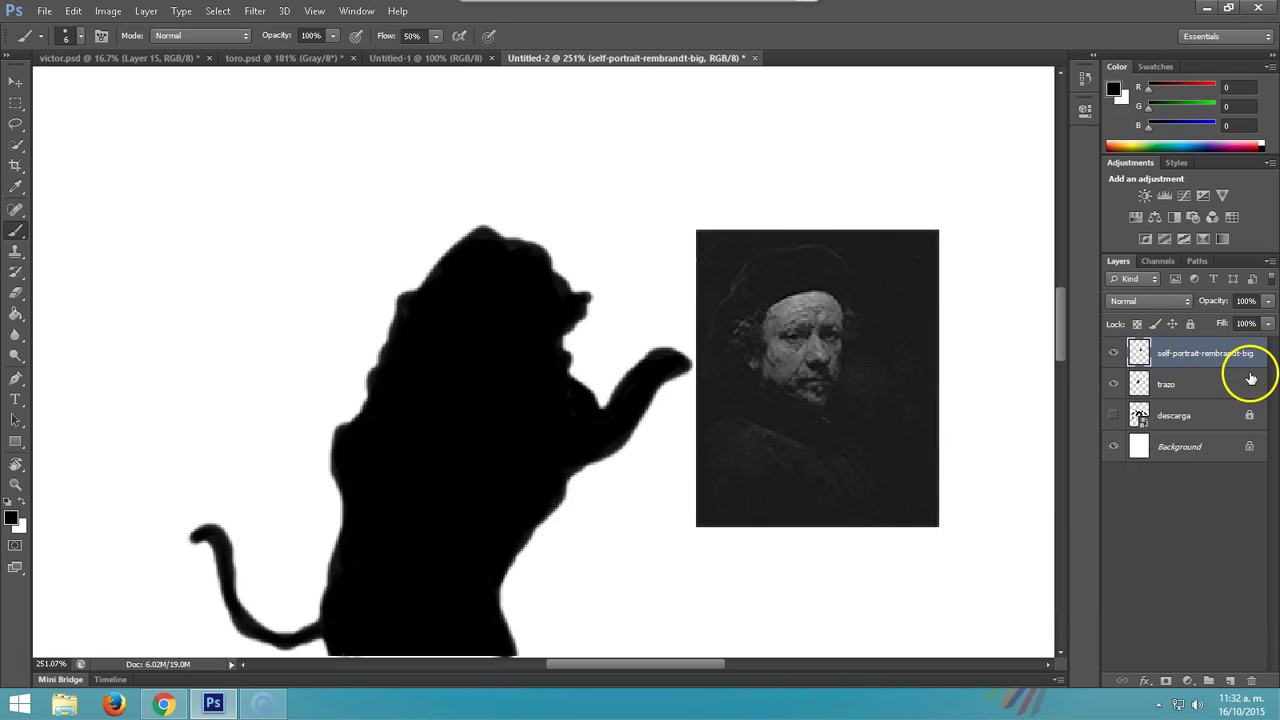
Step: Brighten the portrait with Levels white input 199, lock its layer, and move trazo above it
key(ctrl+l)
mouse_move(1040, 210)
mouse_down()
mouse_move(200, 245)
mouse_move(435, 178)
mouse_up()
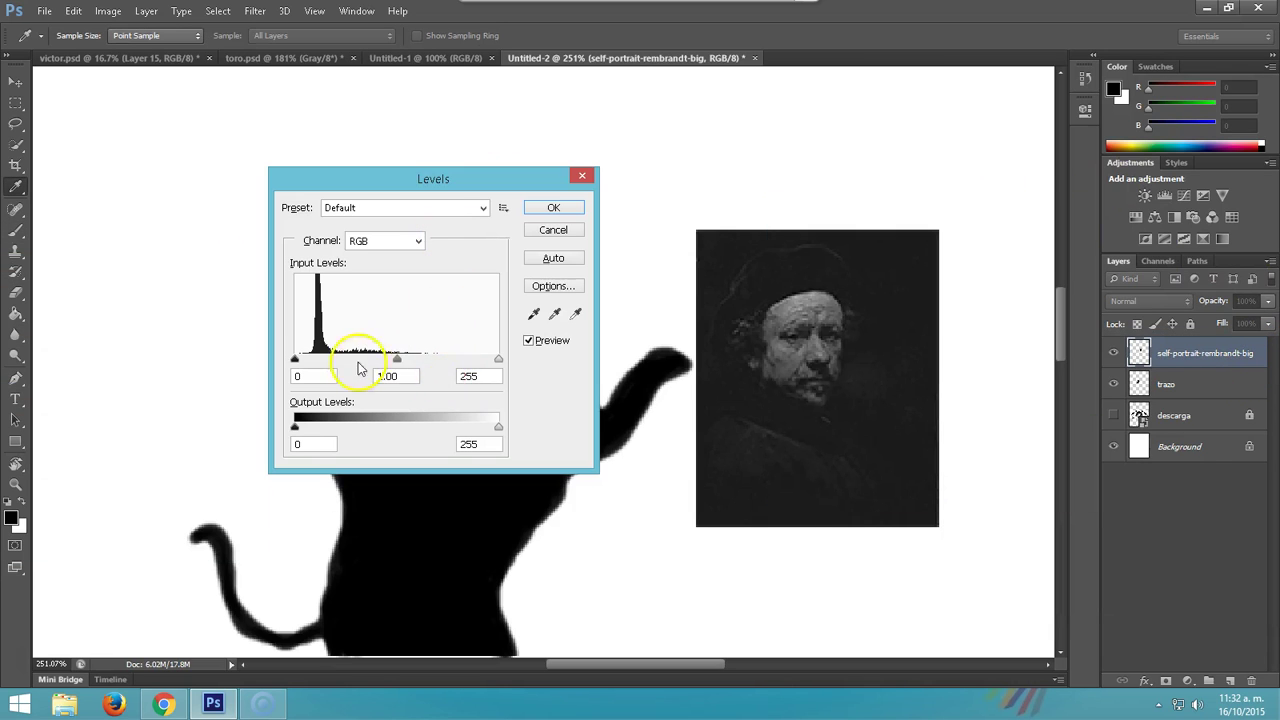
mouse_move(296, 366)
mouse_down()
mouse_move(320, 363)
mouse_move(263, 357)
mouse_up()
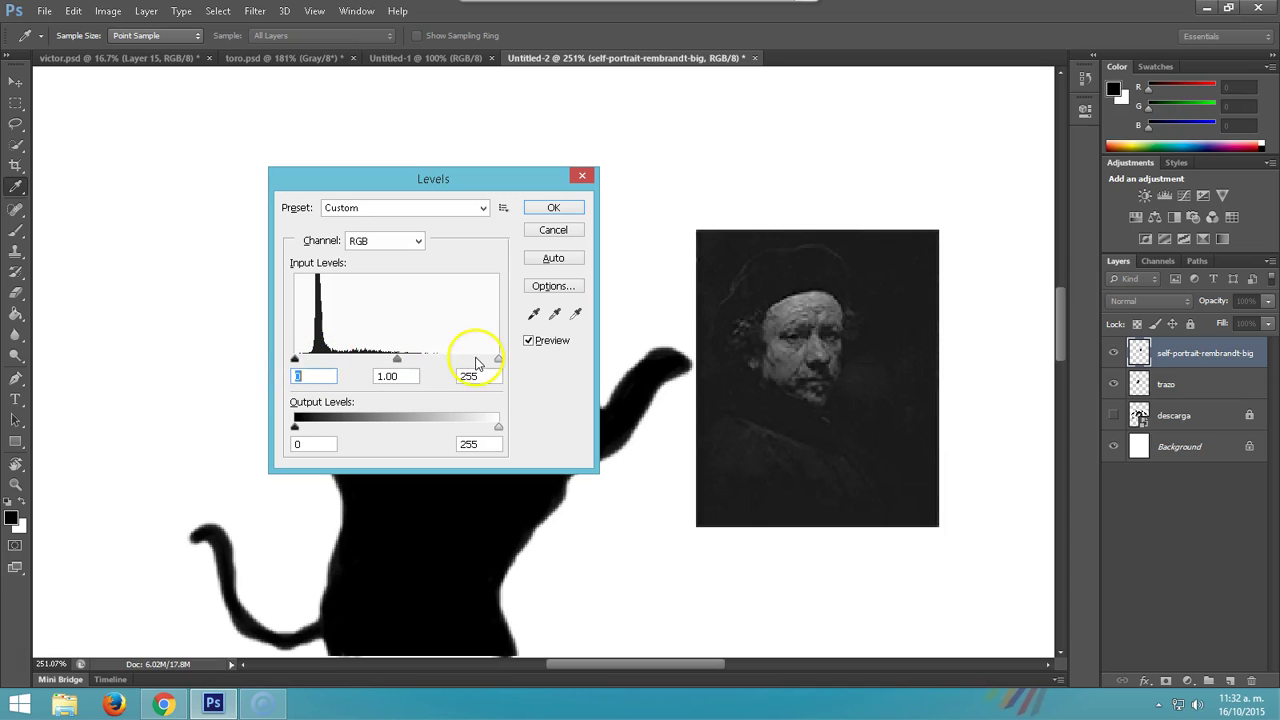
drag(498, 360, 440, 366)
click(555, 210)
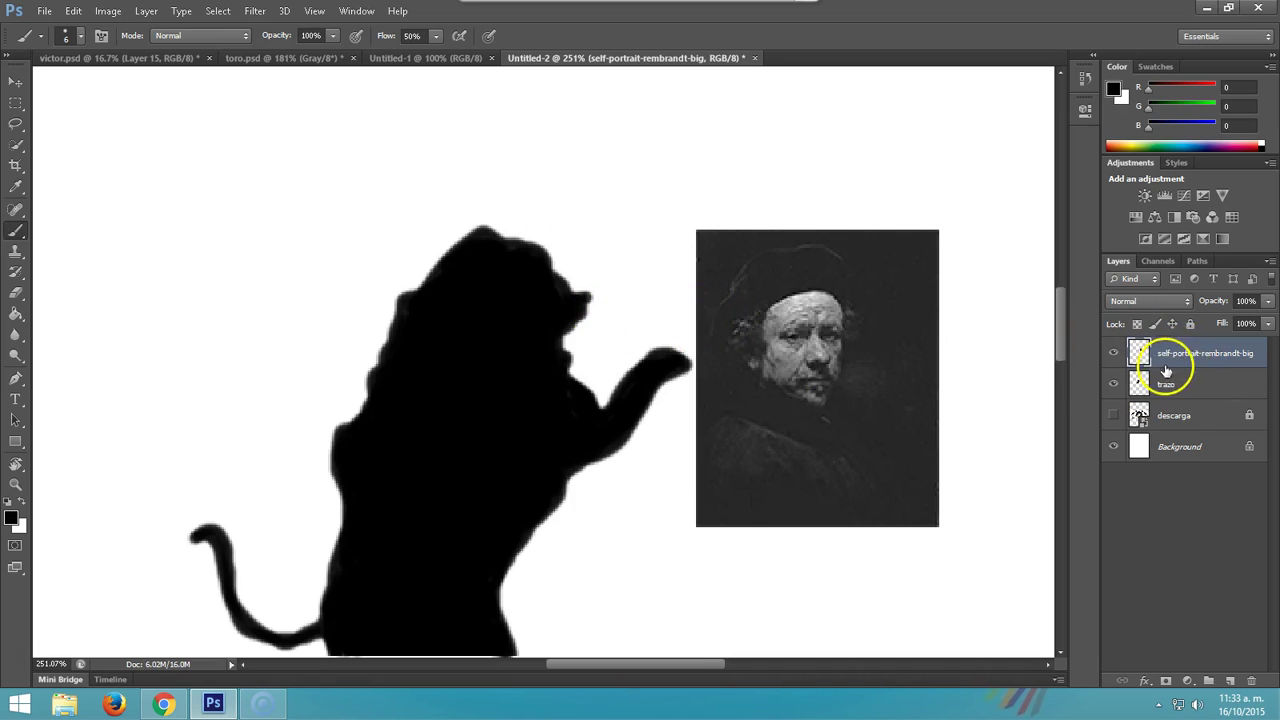
click(1190, 326)
drag(1190, 386, 1185, 345)
Step: On a new layer, paint faint highlights on the cat's head with white at 8% opacity
click(1230, 680)
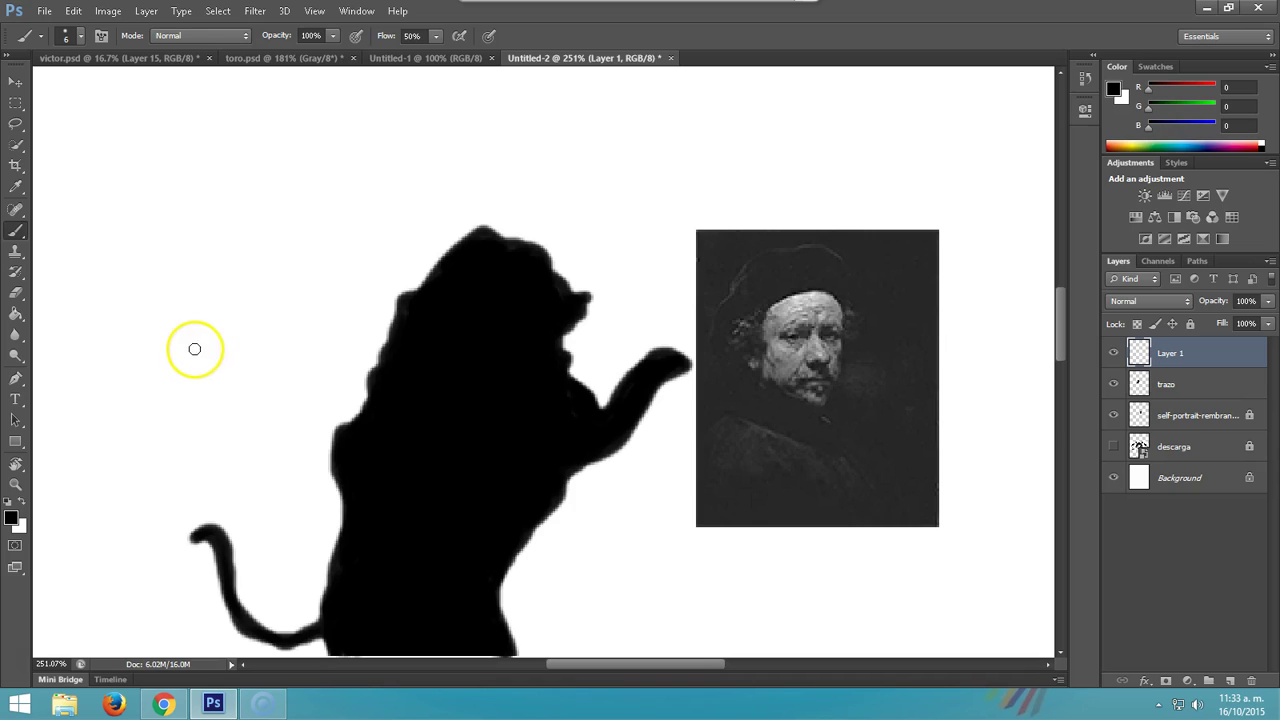
click(22, 501)
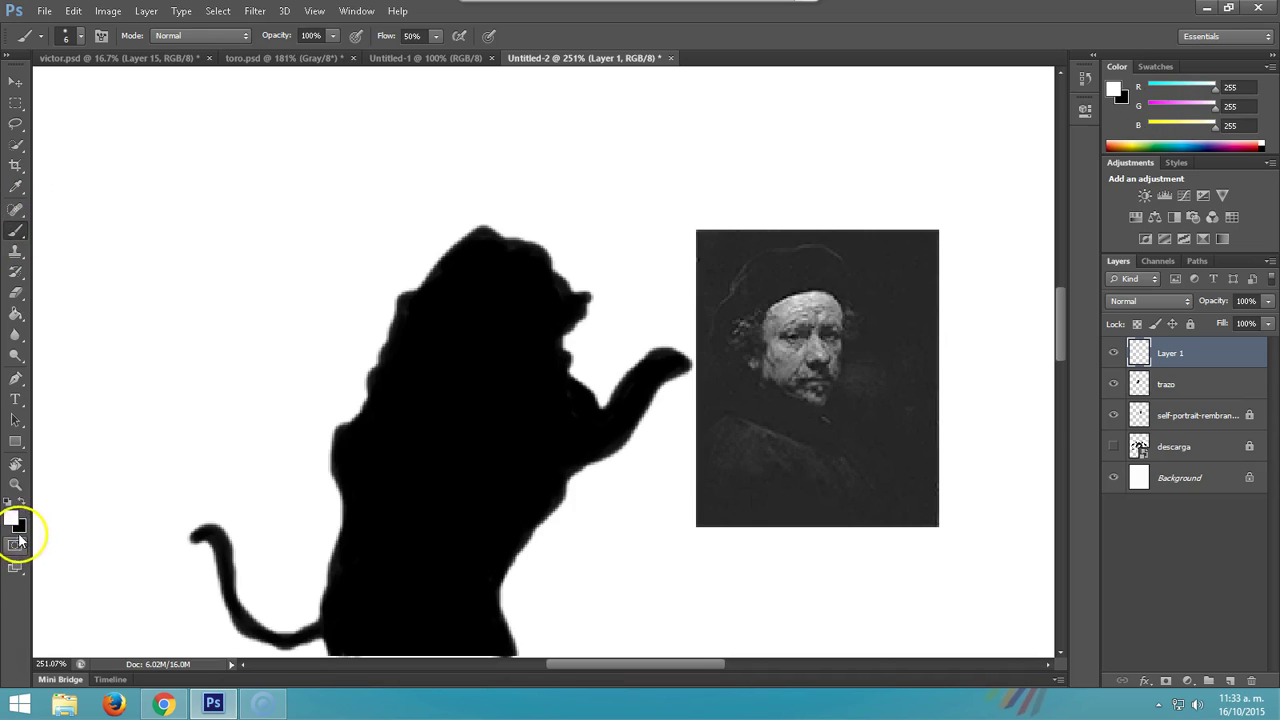
click(332, 35)
drag(331, 51, 261, 57)
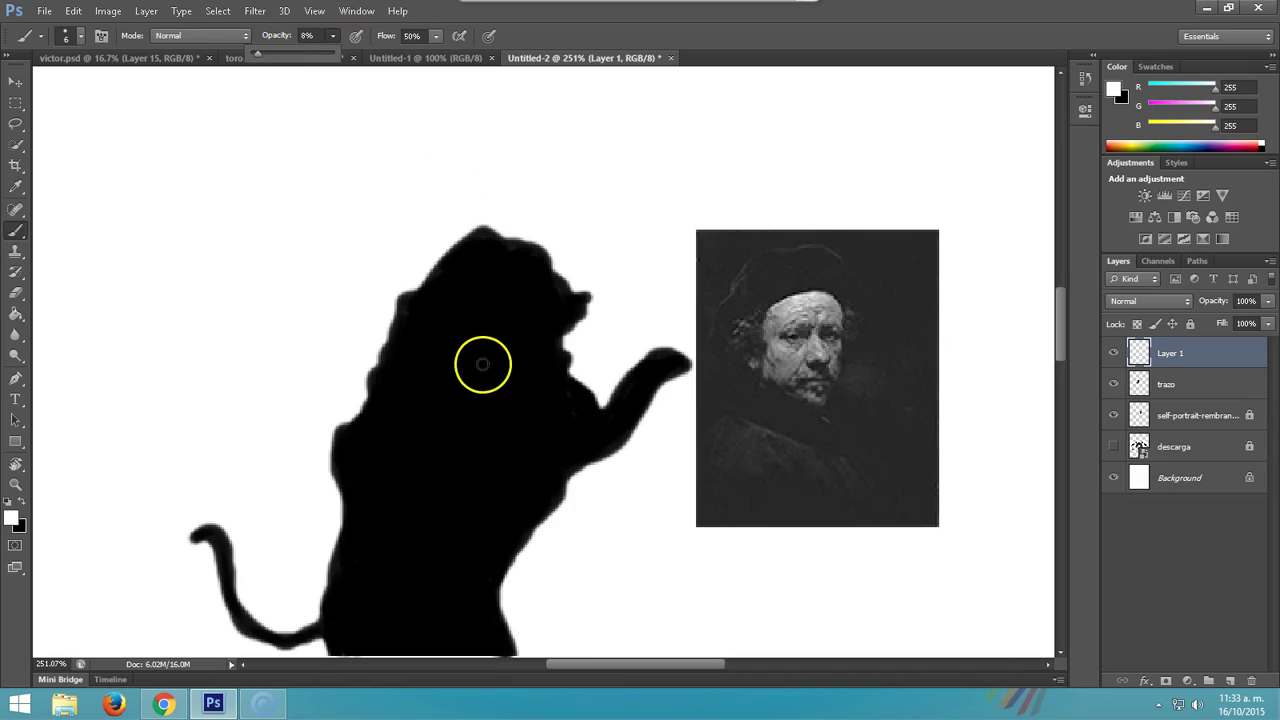
click(503, 301)
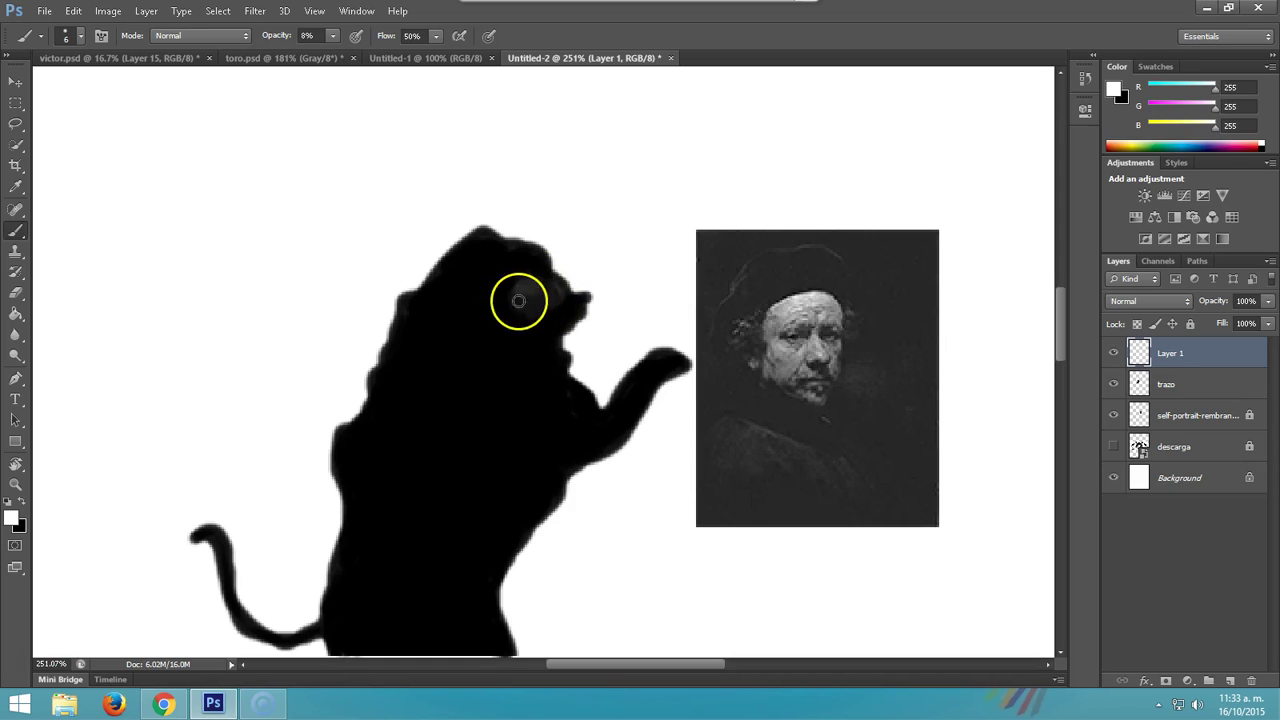
mouse_move(521, 281)
mouse_down()
mouse_move(519, 297)
mouse_move(520, 271)
mouse_move(574, 294)
mouse_move(559, 318)
mouse_move(510, 331)
mouse_up()
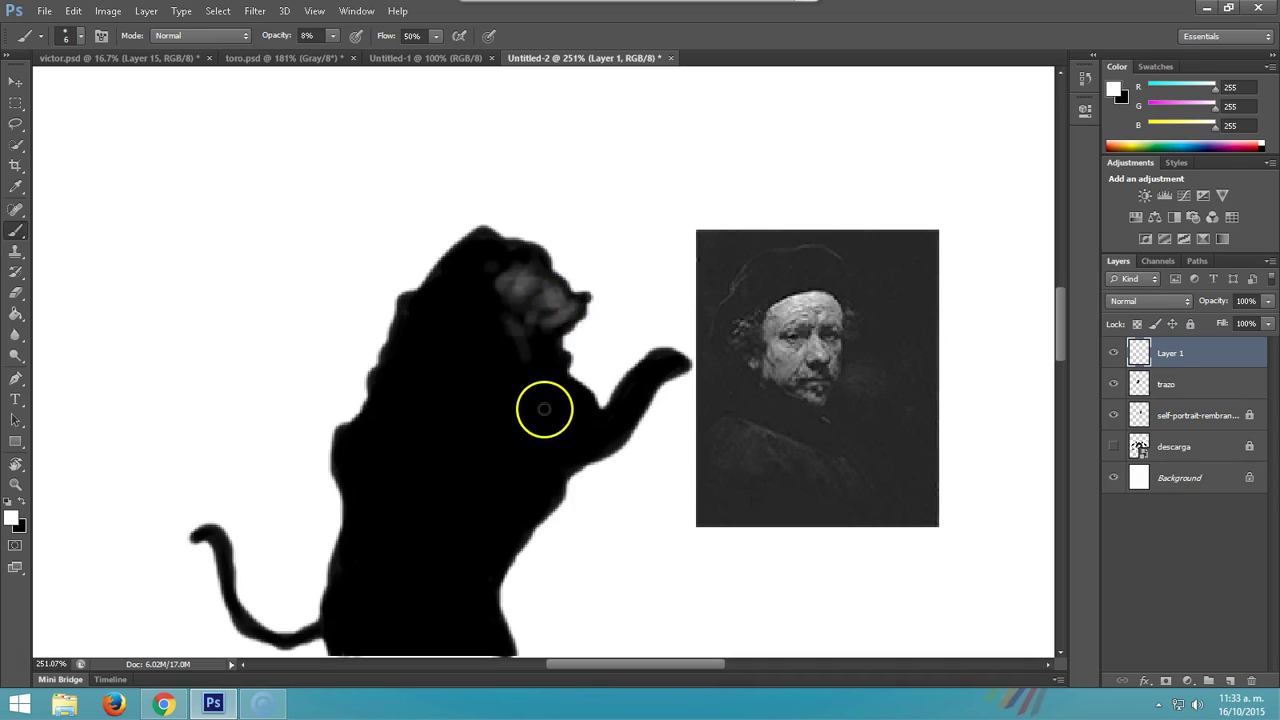
Step: Dab a faint chest highlight with a 31 px brush, then shrink the brush to 8 px
right_click(545, 408)
drag(572, 446, 588, 446)
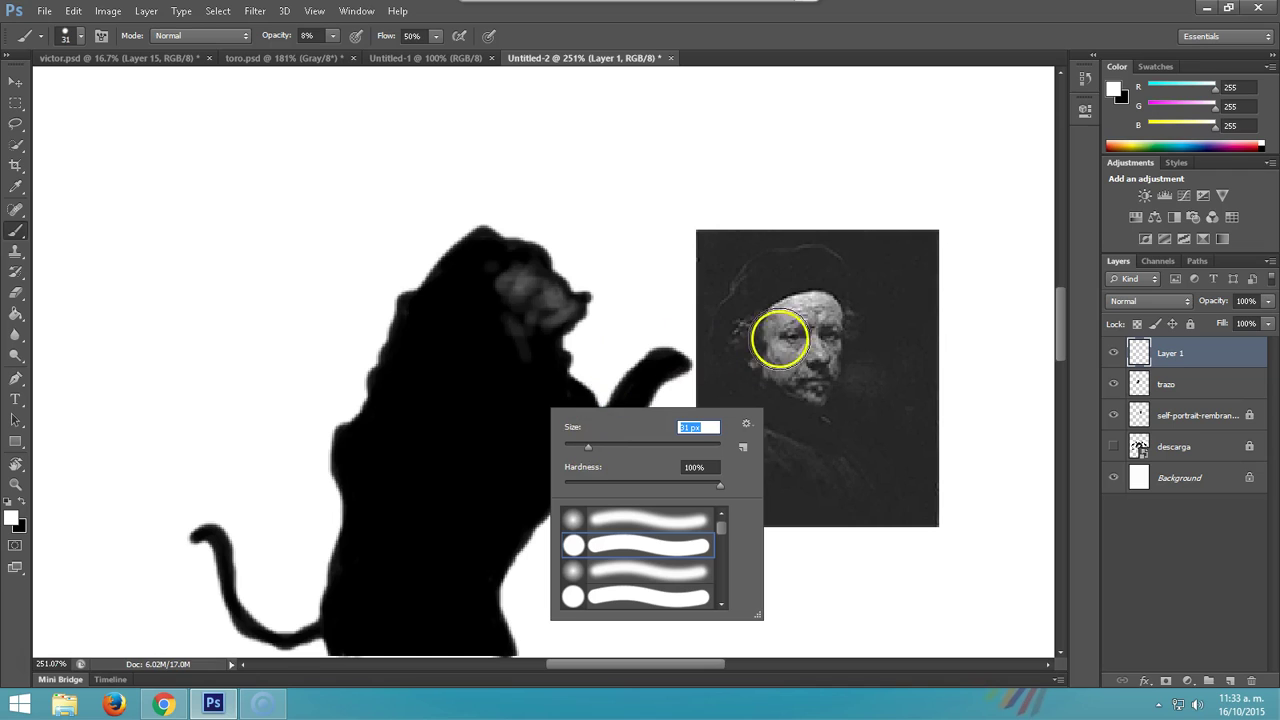
click(500, 386)
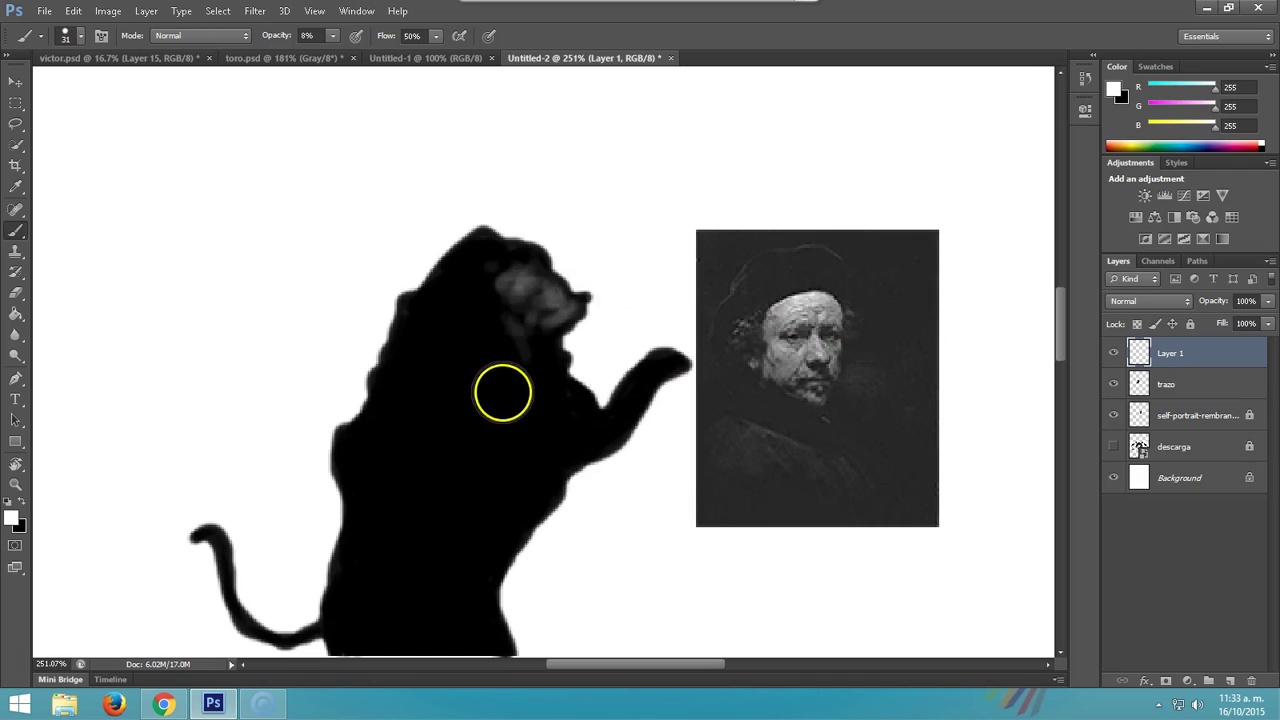
right_click(570, 421)
mouse_move(570, 421)
mouse_down()
mouse_move(534, 397)
mouse_move(586, 409)
mouse_move(557, 380)
mouse_move(535, 380)
mouse_move(549, 371)
mouse_move(543, 346)
mouse_move(500, 334)
mouse_move(477, 309)
mouse_move(477, 340)
mouse_move(504, 384)
mouse_move(474, 406)
mouse_move(549, 383)
mouse_move(560, 414)
mouse_move(504, 435)
mouse_move(460, 497)
mouse_move(460, 466)
mouse_up()
click(540, 398)
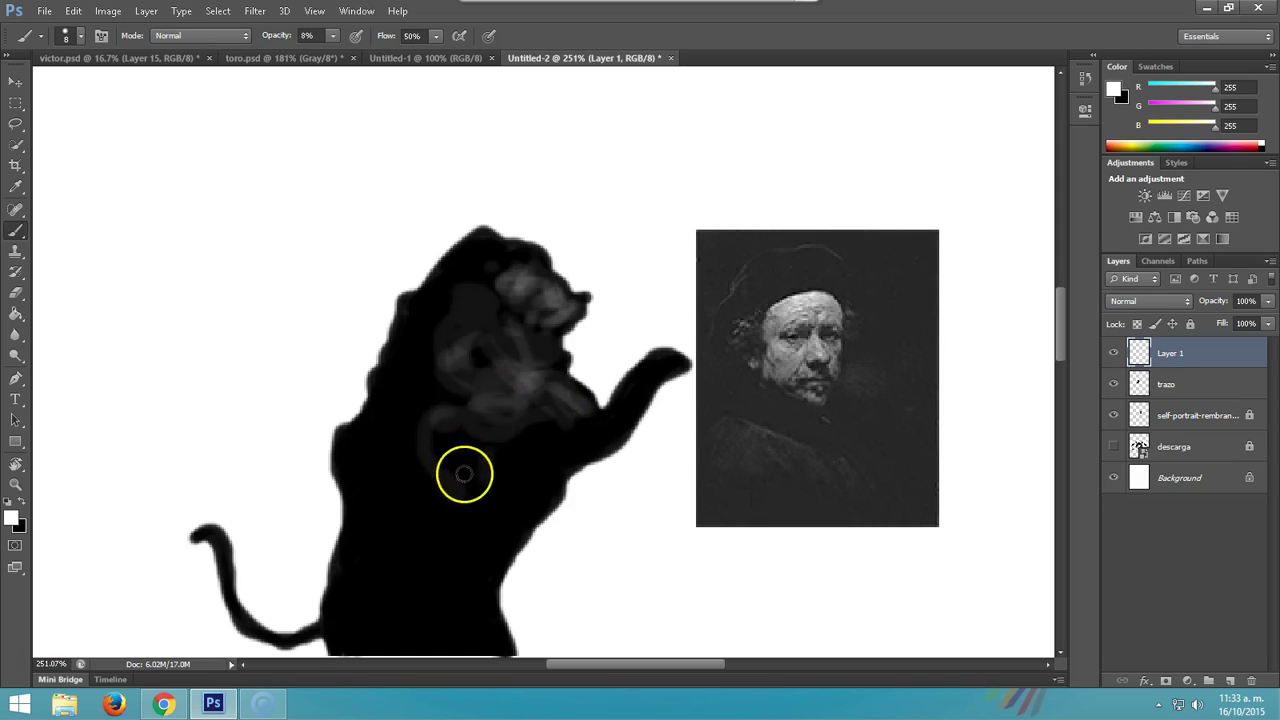
Step: Paint soft grey strokes across the cat's chest with a 34 px soft round brush
right_click(493, 452)
double_click(543, 571)
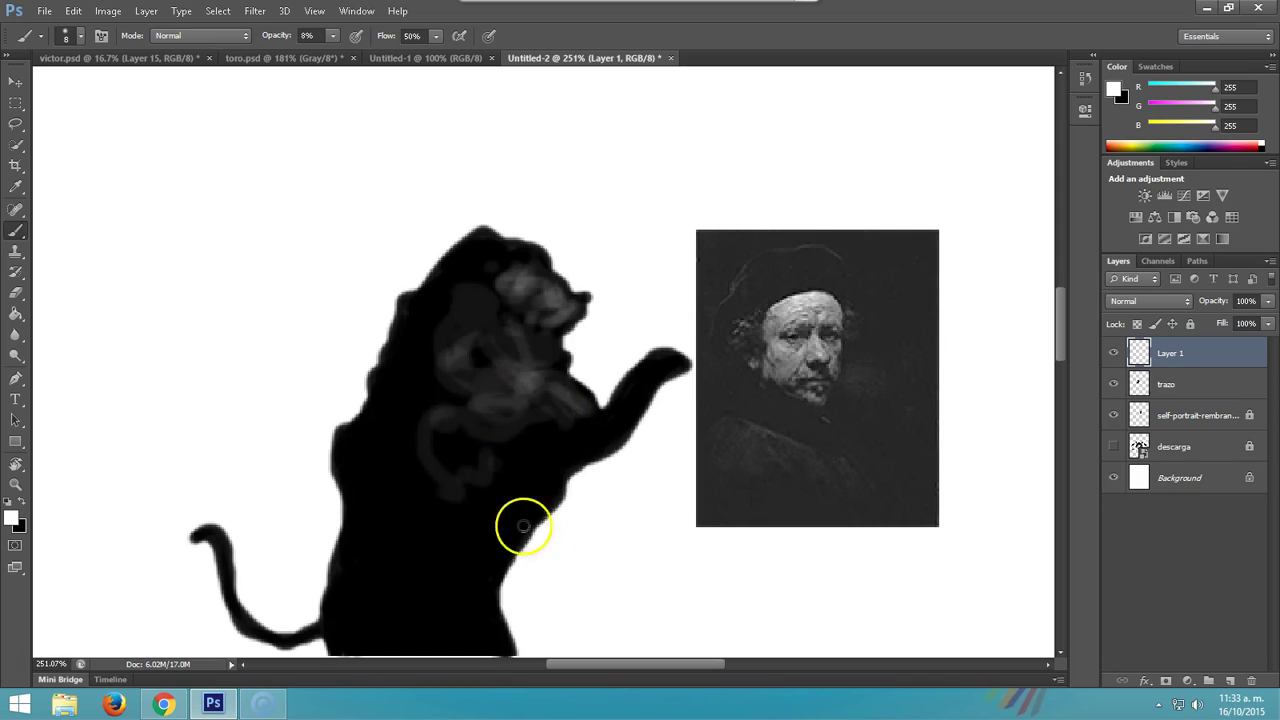
right_click(486, 457)
drag(543, 505, 534, 494)
key(Return)
mouse_move(501, 454)
mouse_down()
mouse_move(523, 403)
mouse_move(546, 434)
mouse_move(489, 474)
mouse_move(482, 356)
mouse_move(508, 329)
mouse_move(480, 277)
mouse_move(424, 383)
mouse_move(446, 349)
mouse_move(431, 434)
mouse_move(471, 457)
mouse_move(478, 314)
mouse_move(491, 277)
mouse_move(532, 306)
mouse_move(526, 286)
mouse_move(534, 320)
mouse_move(523, 289)
mouse_move(470, 282)
mouse_move(460, 331)
mouse_move(491, 349)
mouse_move(471, 394)
mouse_move(534, 463)
mouse_move(523, 394)
mouse_move(490, 484)
mouse_move(470, 427)
mouse_up()
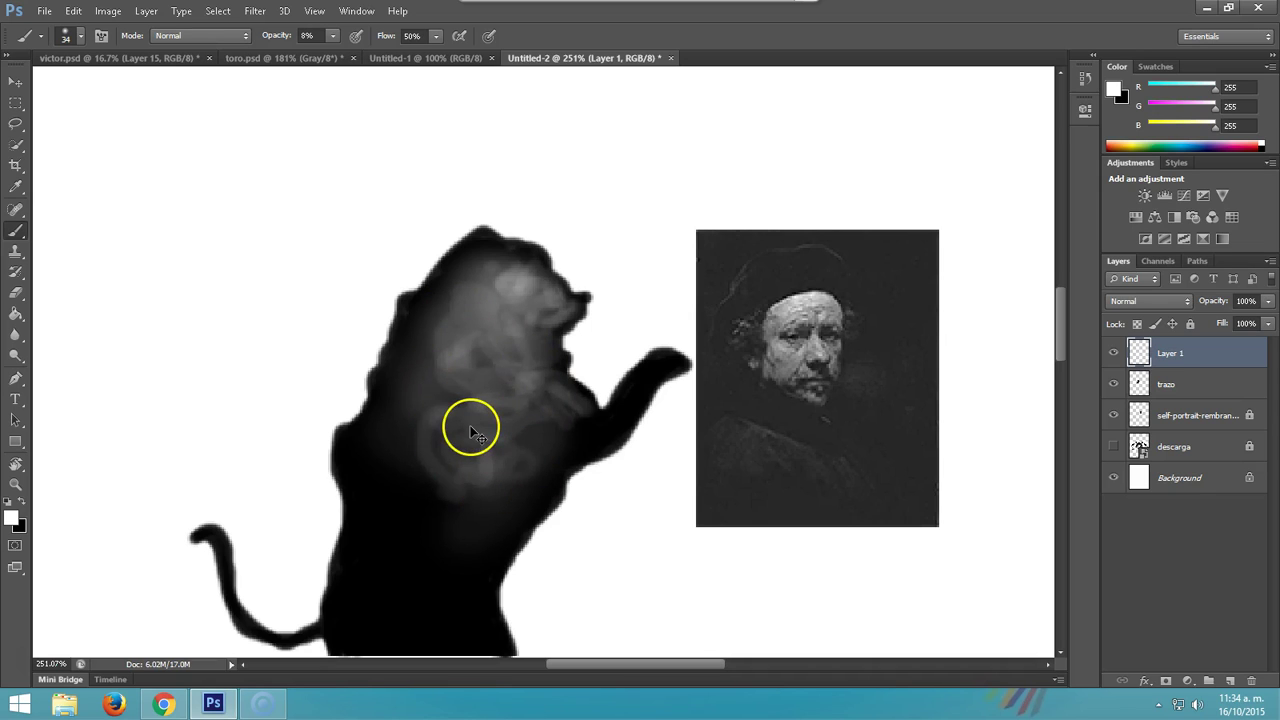
scroll(470, 430, up, 2)
scroll(514, 349, up, 1)
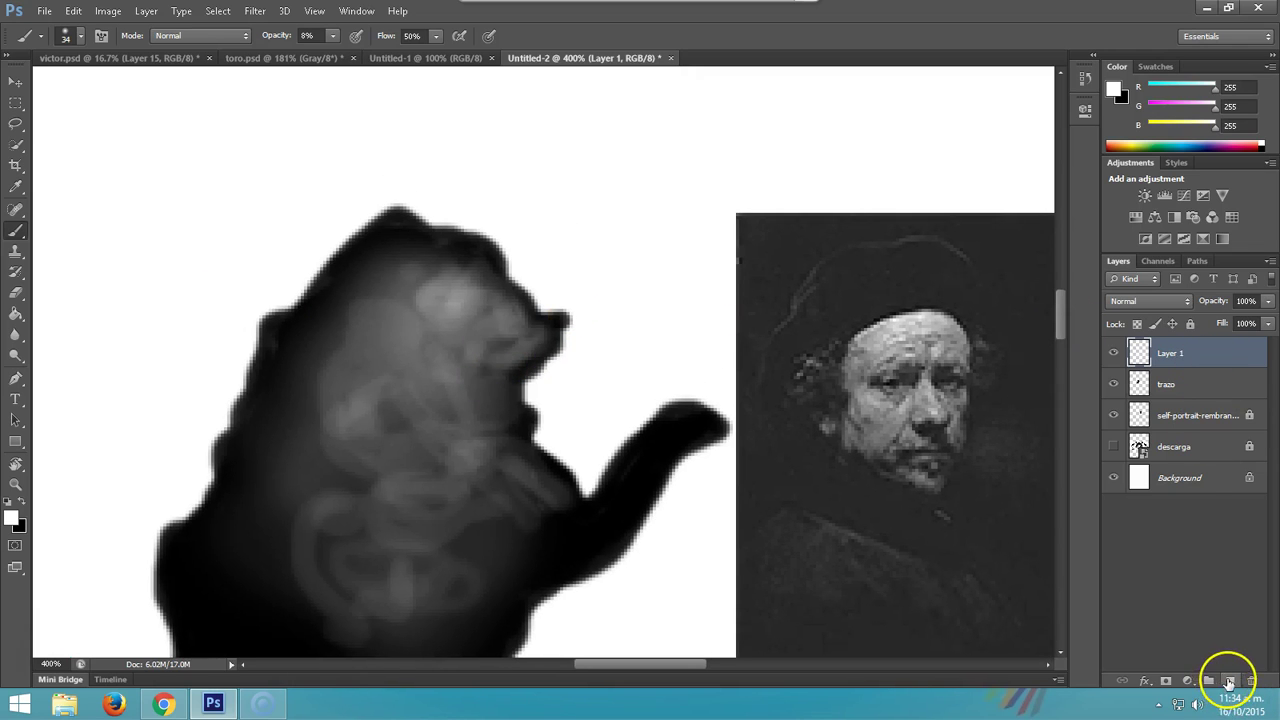
Step: Add a new top layer and name the layers brillos and ojos
click(1229, 682)
double_click(1180, 388)
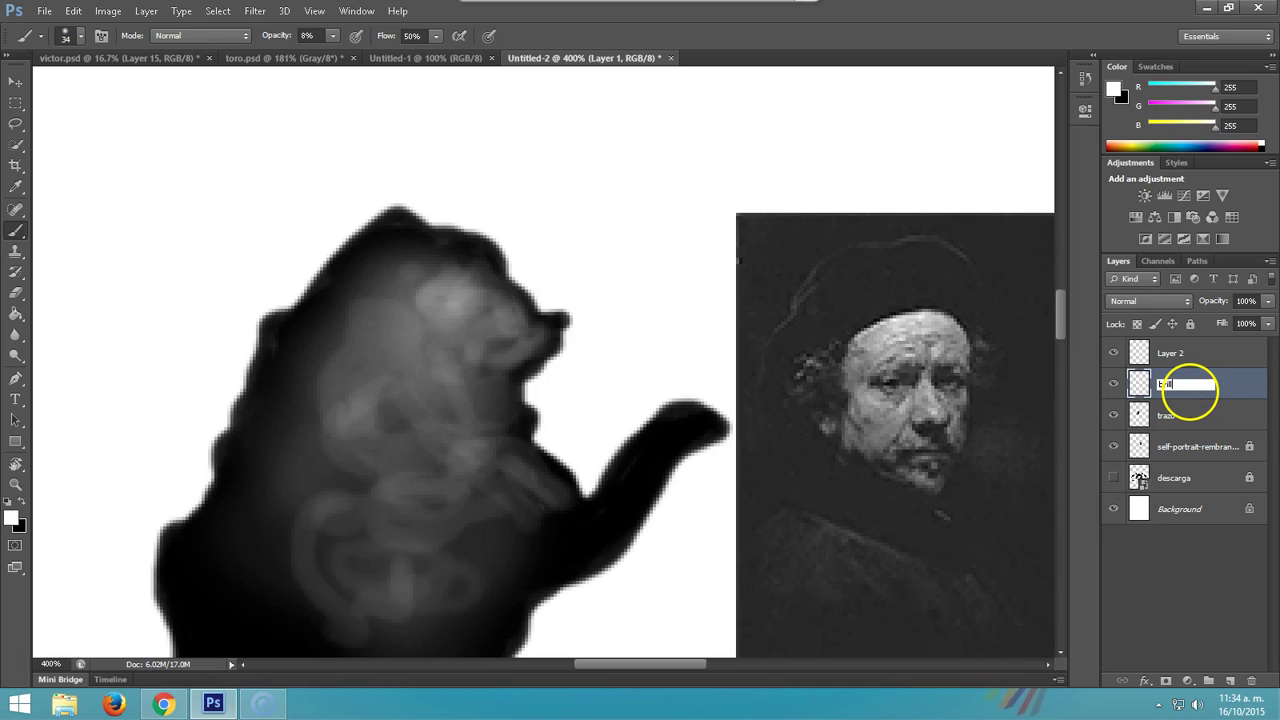
double_click(1162, 355)
text(ojos)
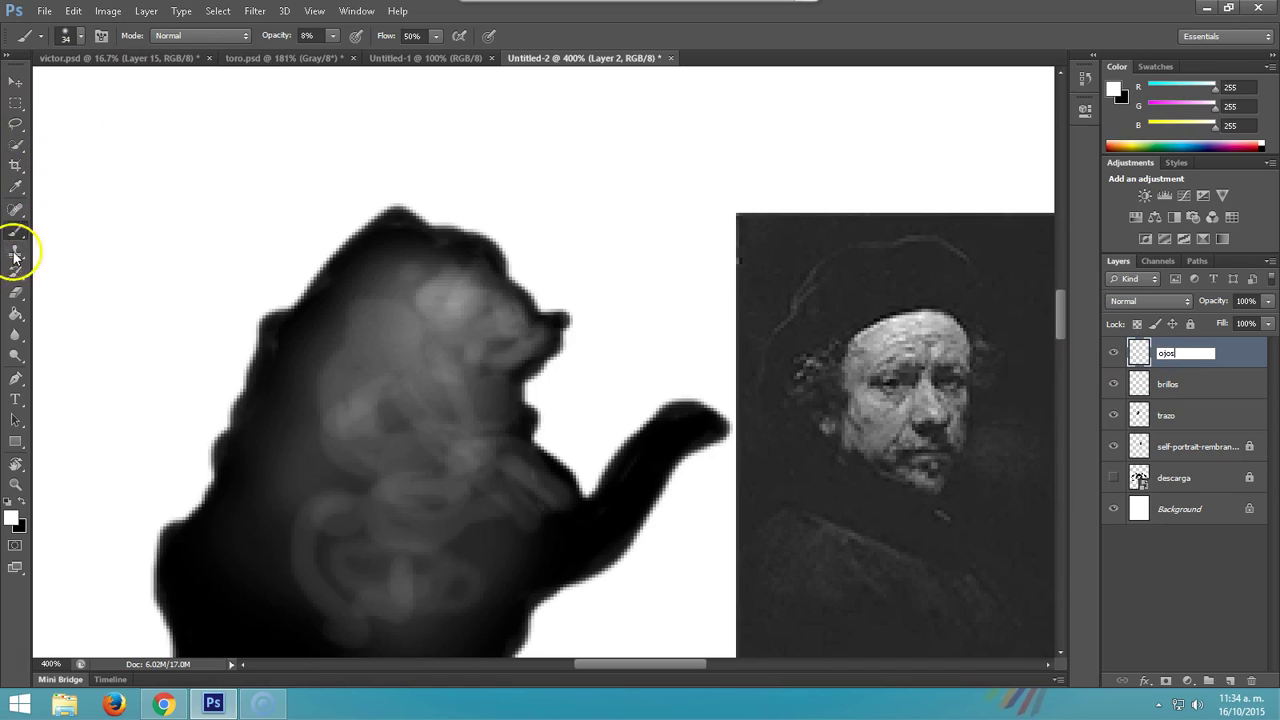
key(Return)
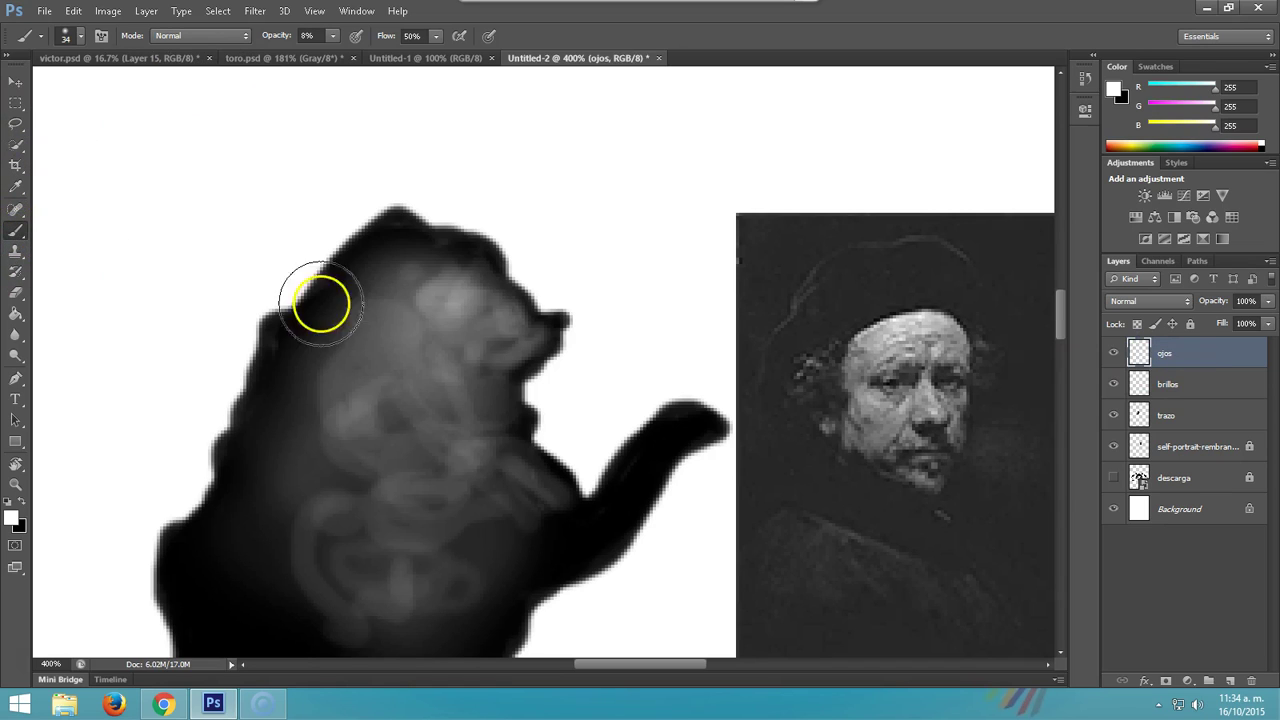
Step: Set the brush size to 7 px
right_click(476, 312)
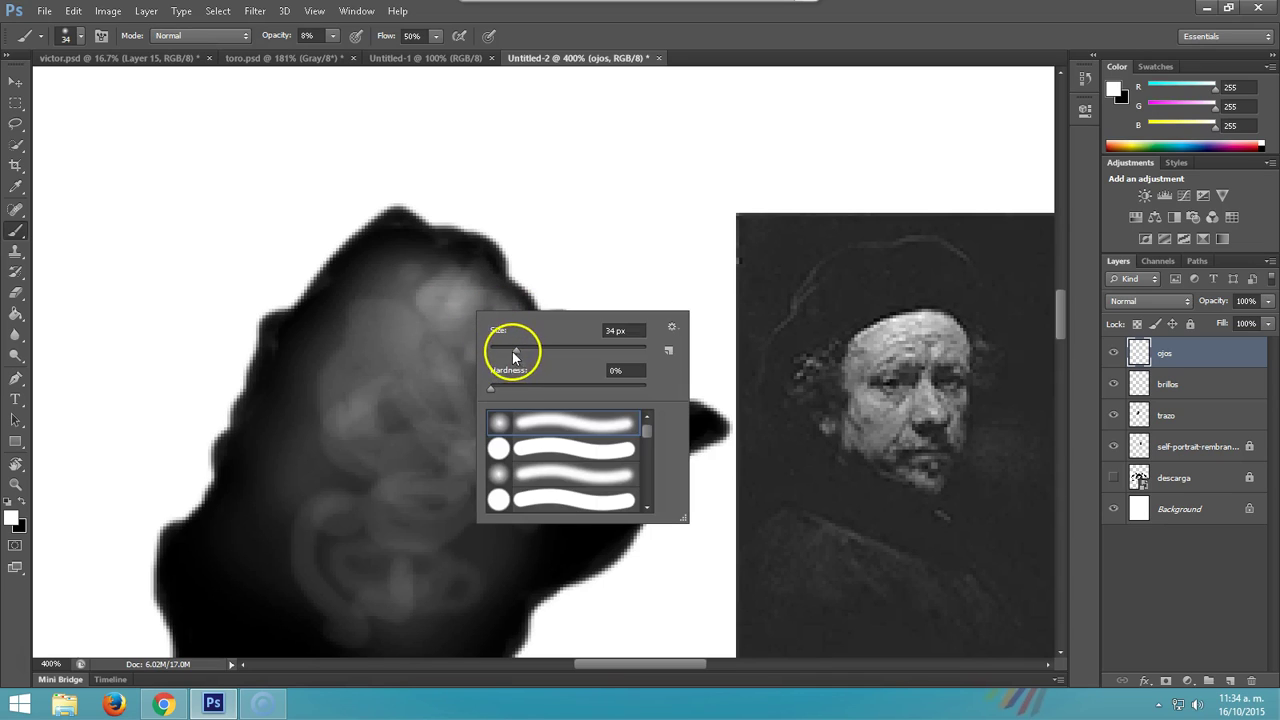
drag(512, 349, 501, 357)
click(540, 348)
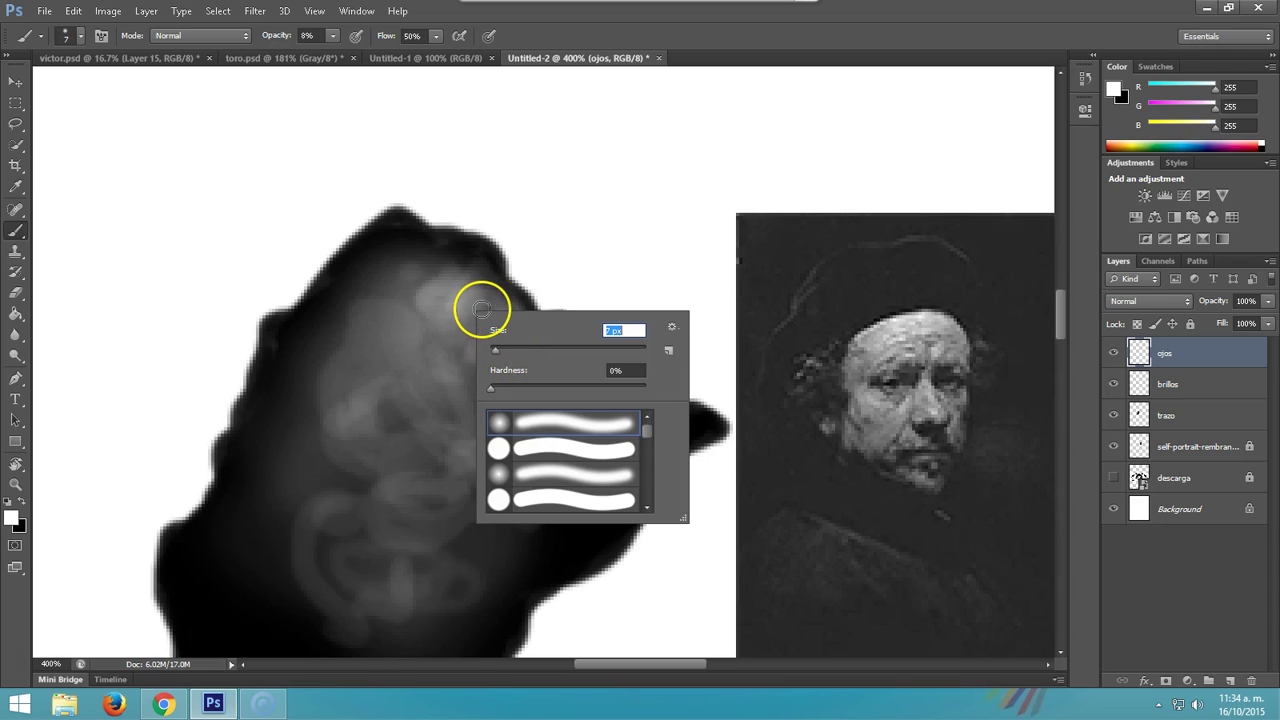
key(Return)
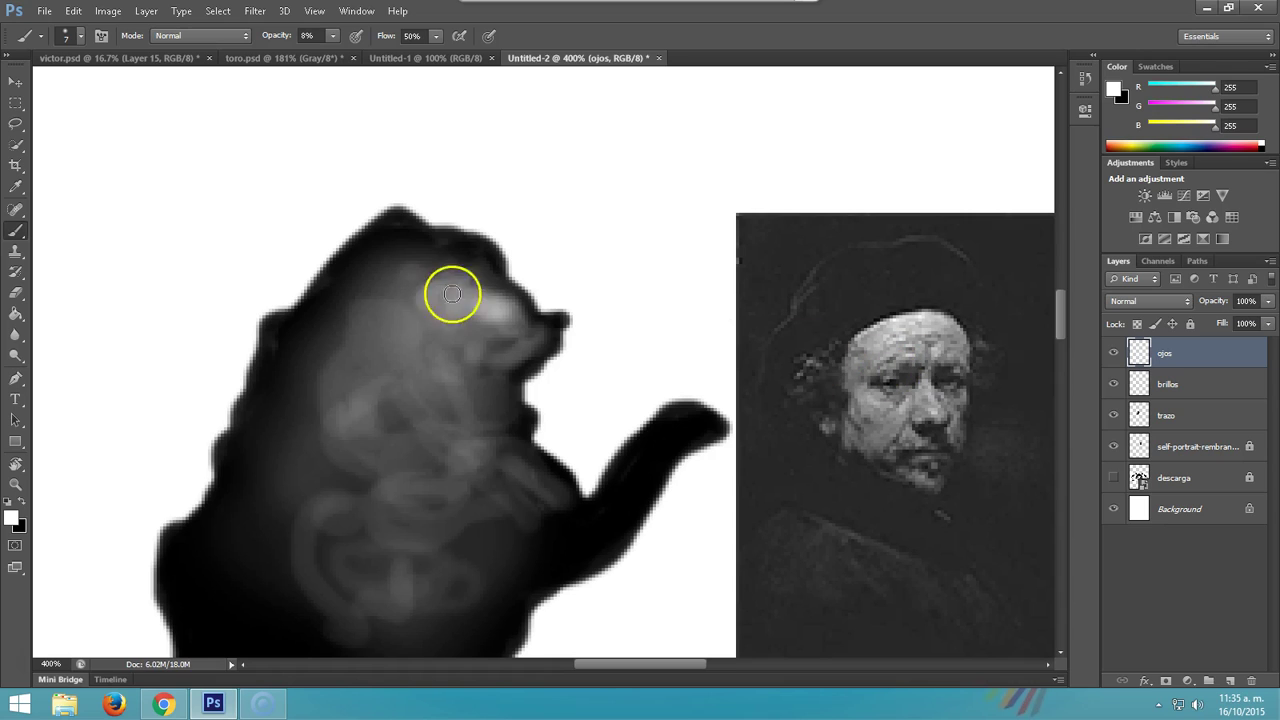
Step: Set white as the painting colour with a 5 px hard round brush
click(22, 499)
right_click(518, 324)
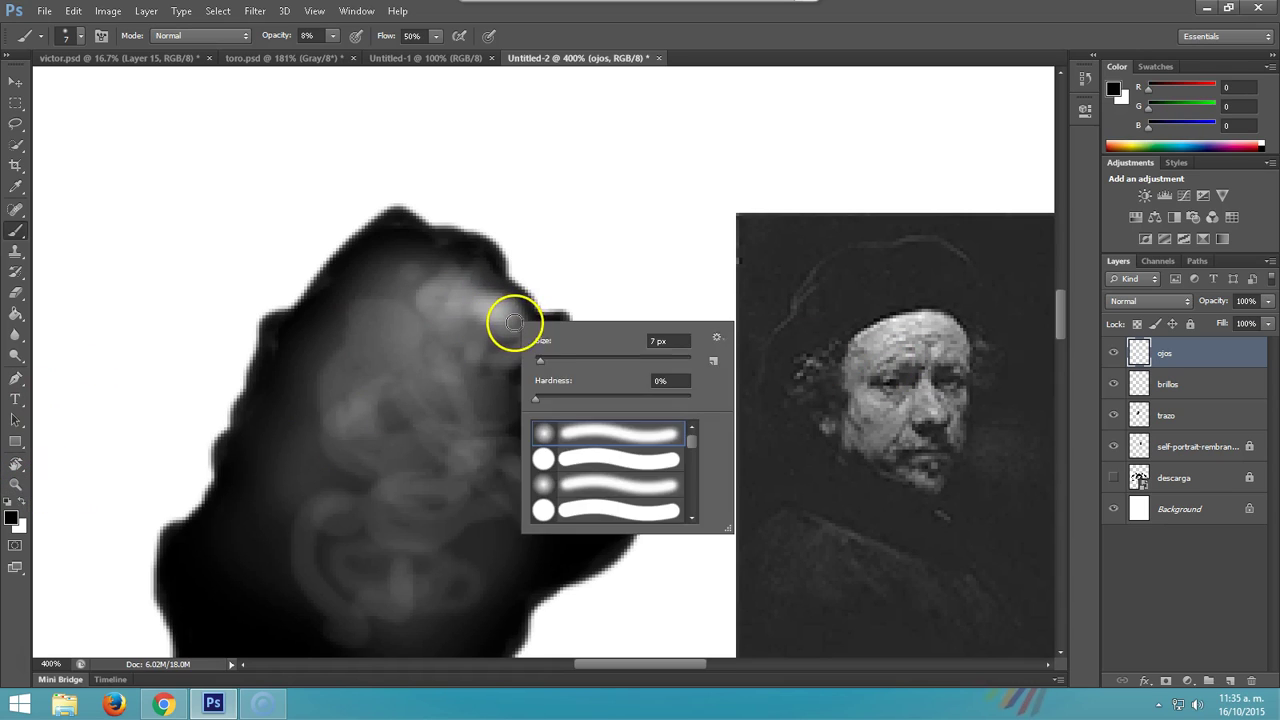
click(507, 316)
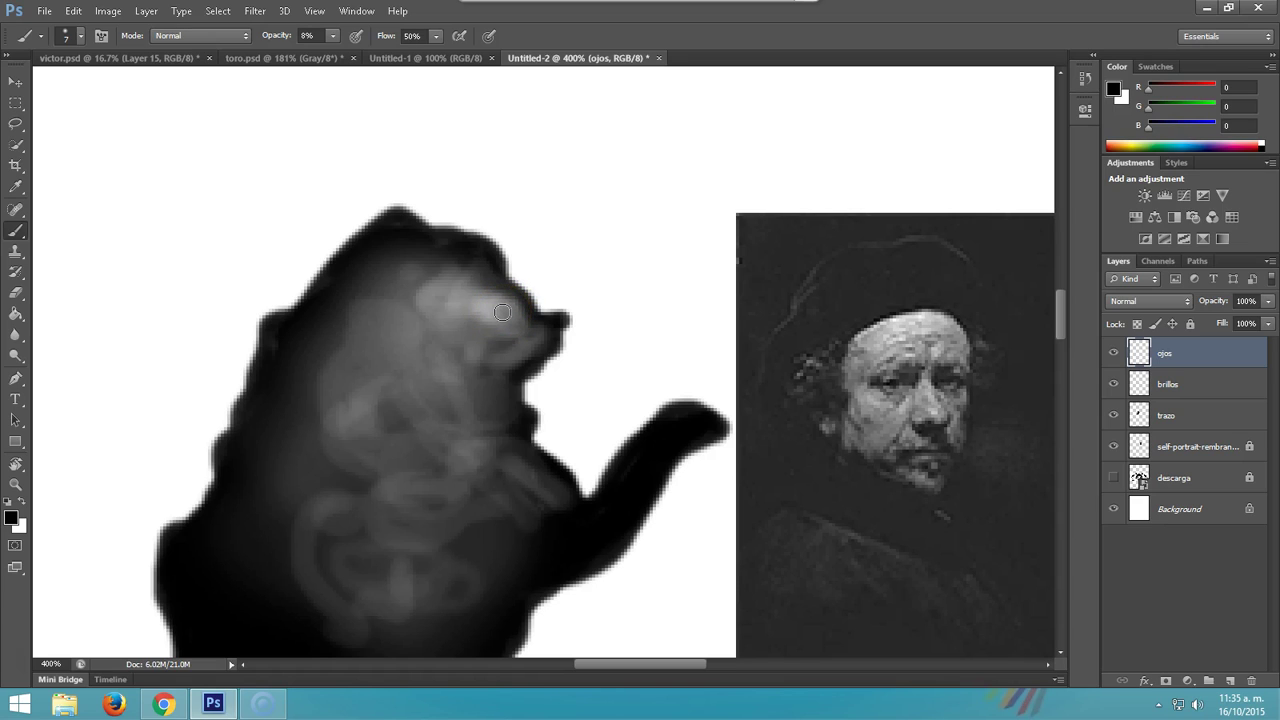
key(x)
right_click(522, 322)
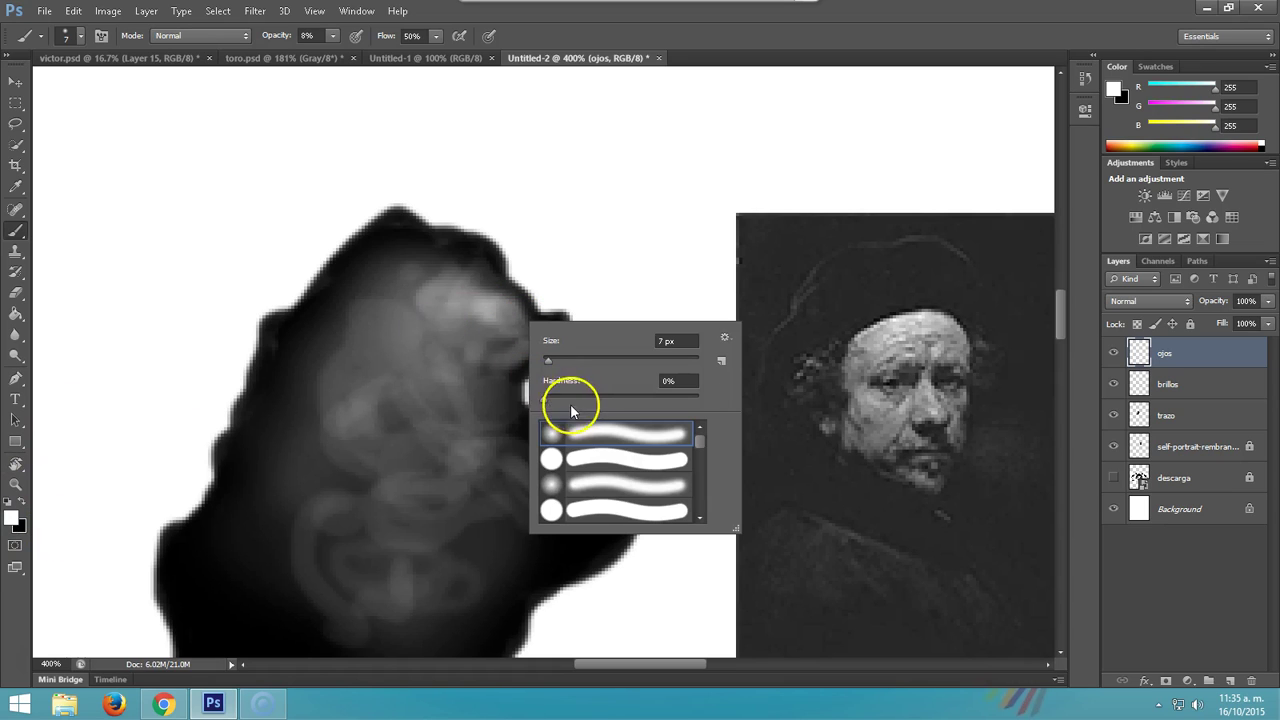
double_click(580, 459)
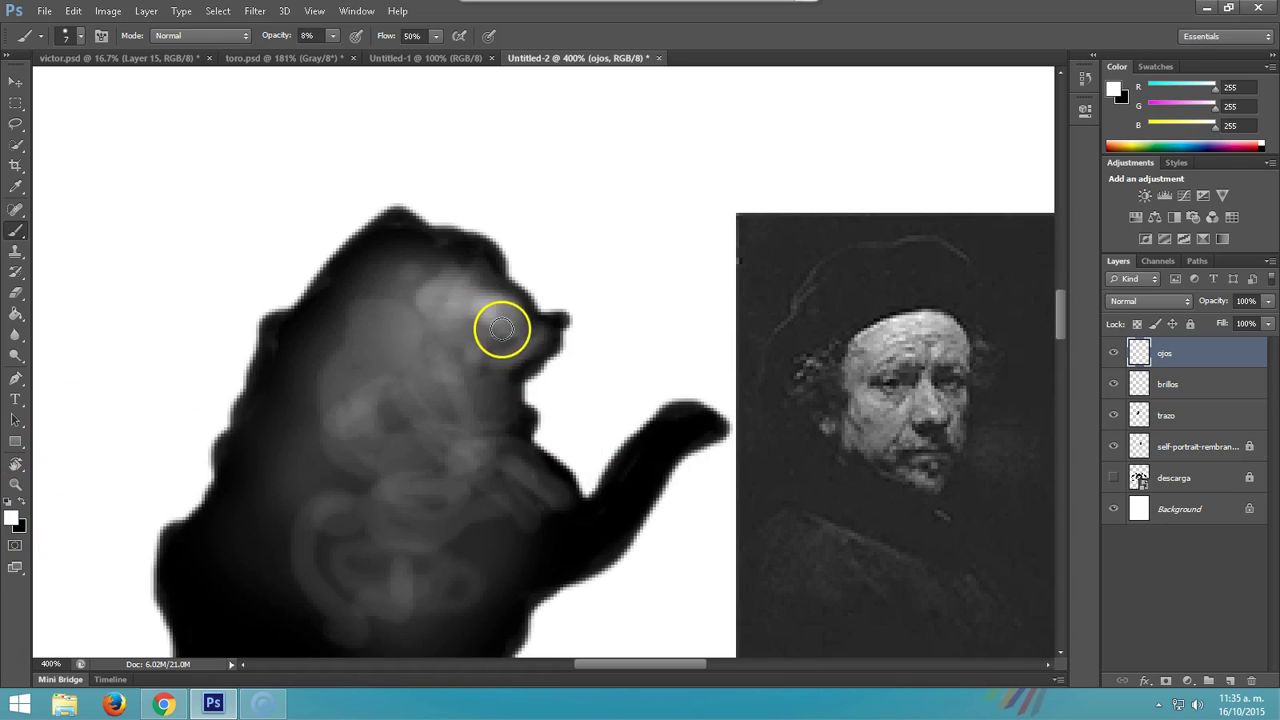
right_click(505, 315)
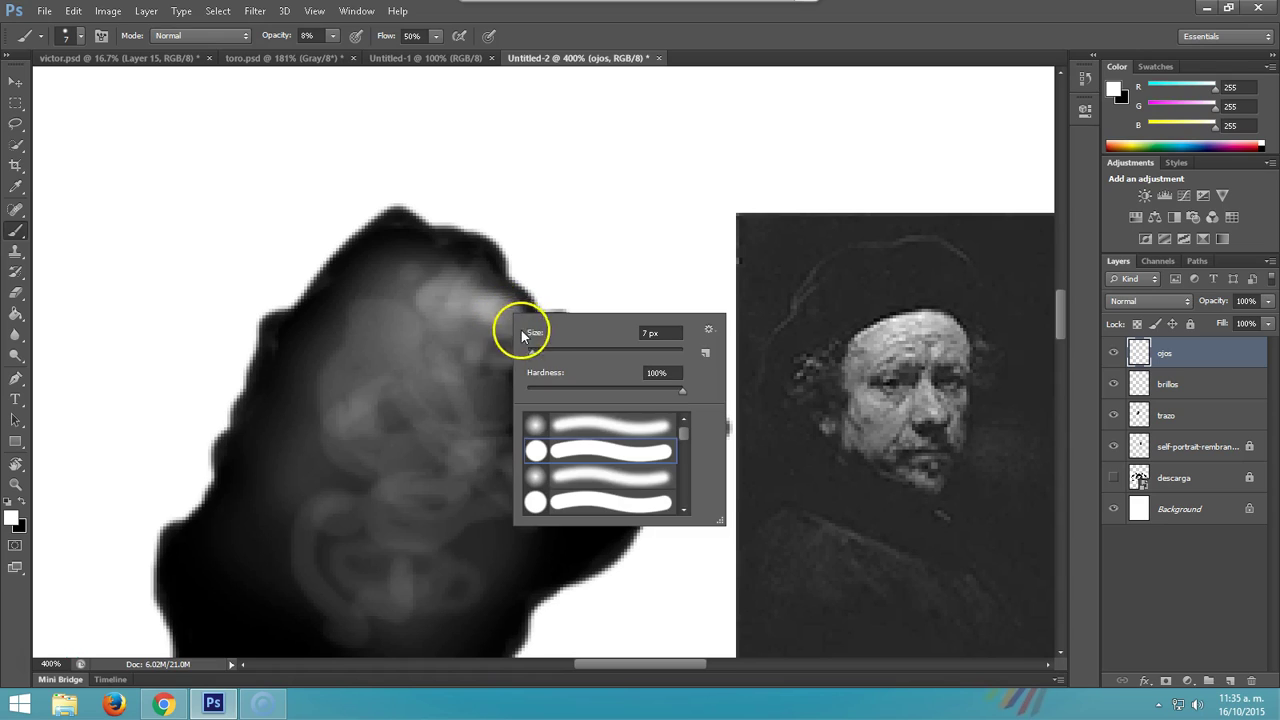
click(533, 355)
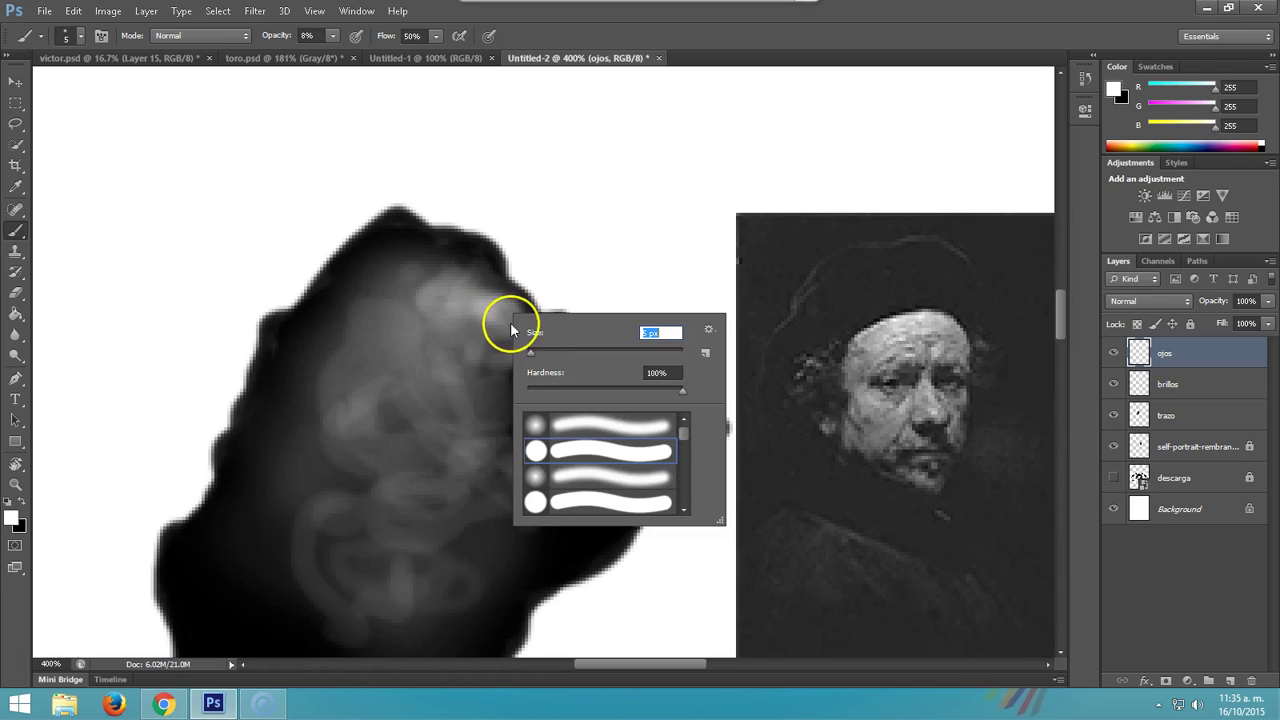
click(504, 313)
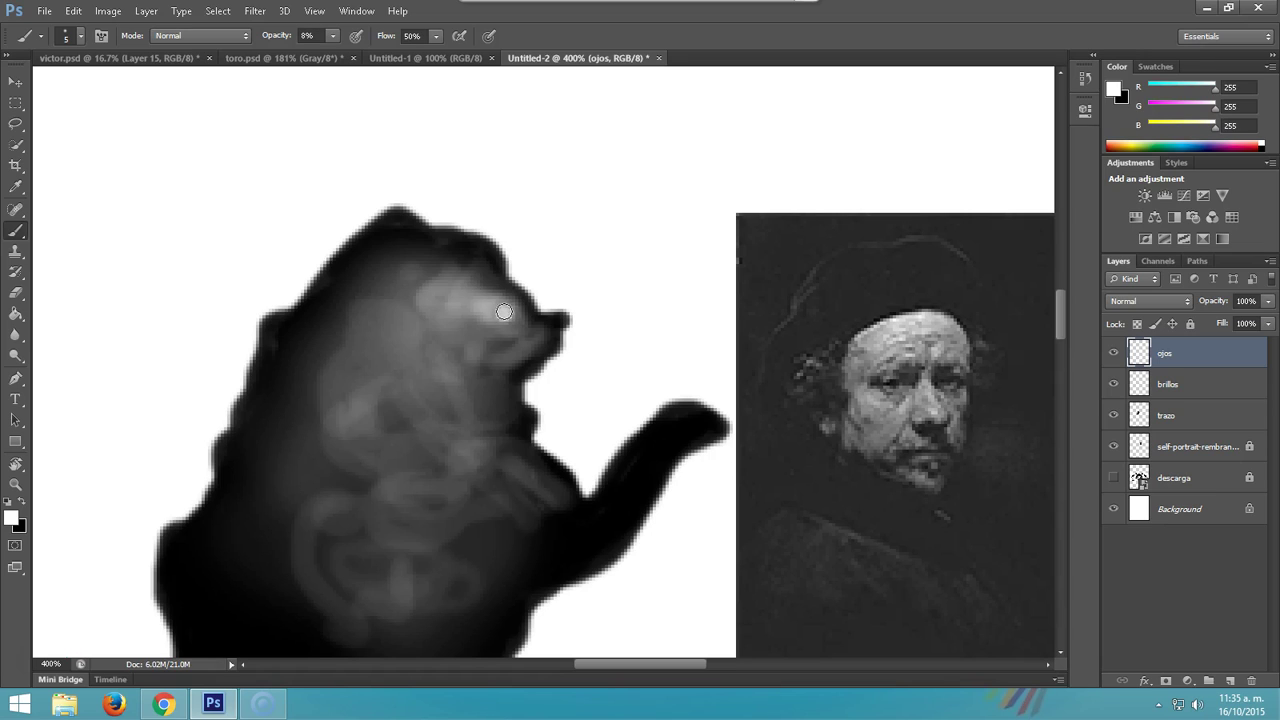
Step: Zoom in on the eye and switch to black with a 2 px brush
scroll(506, 313, up, 1)
scroll(506, 313, up, 1)
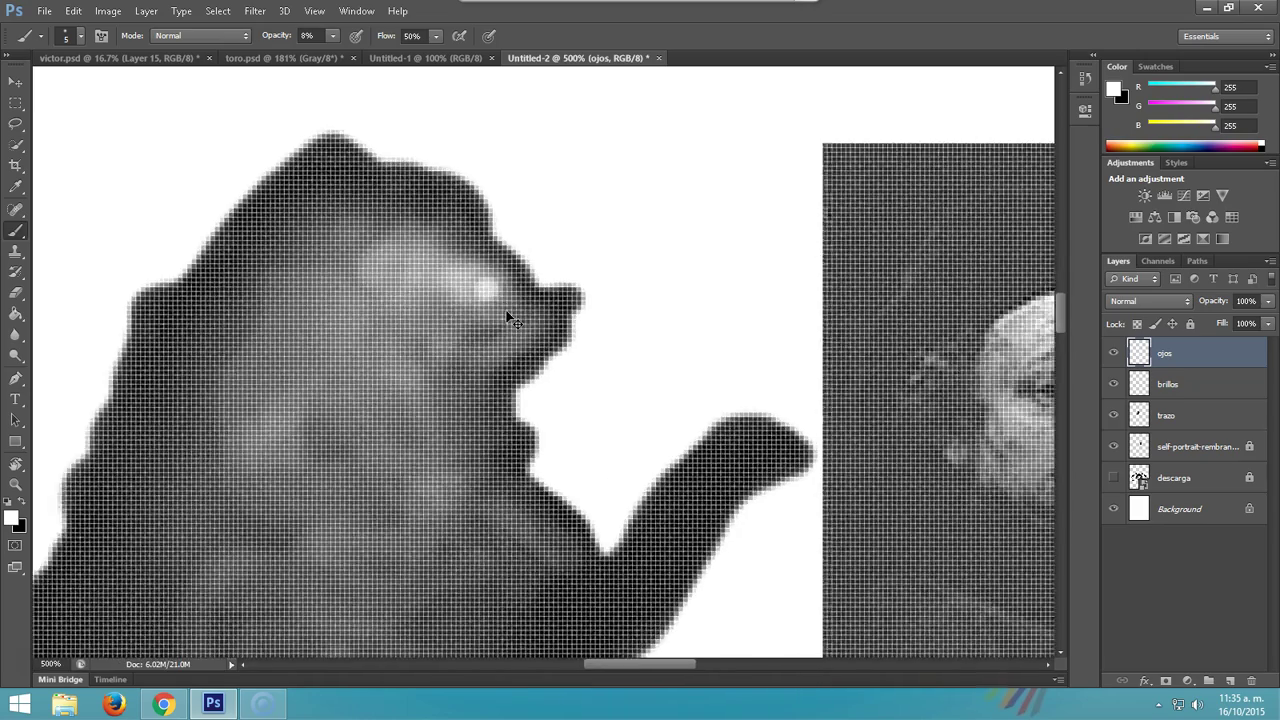
scroll(506, 313, up, 1)
scroll(510, 318, down, 1)
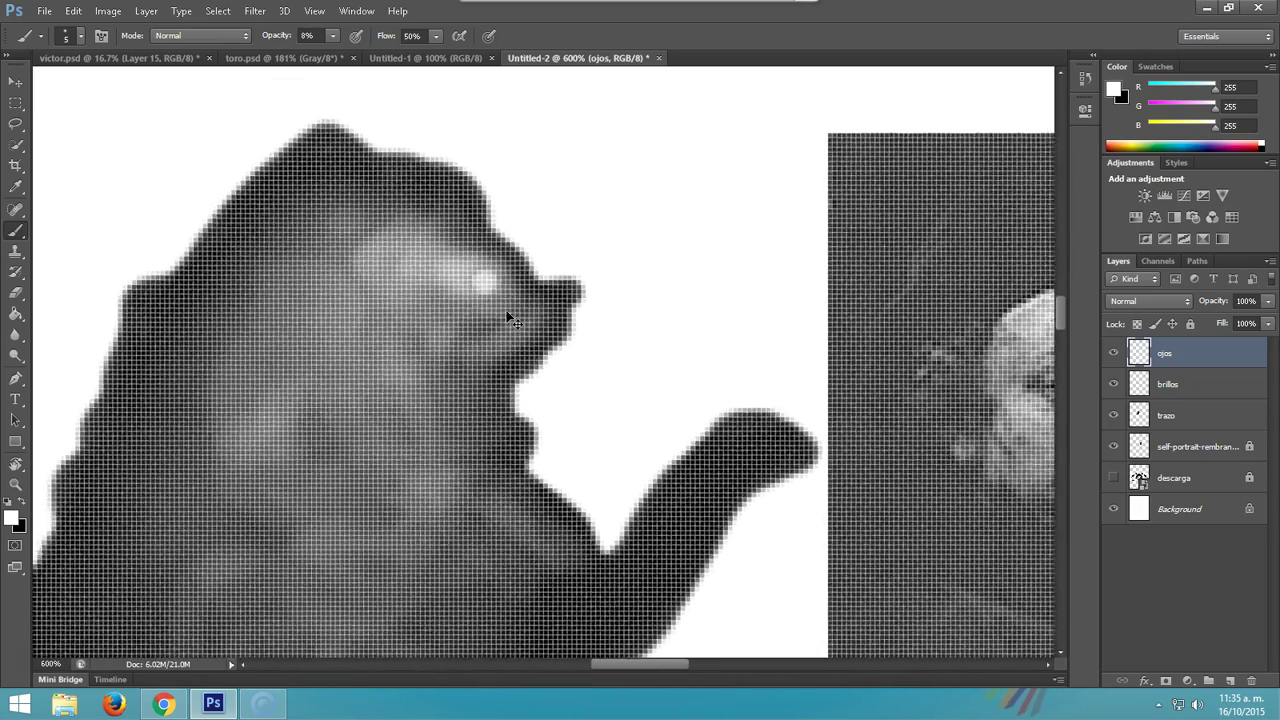
scroll(510, 318, down, 1)
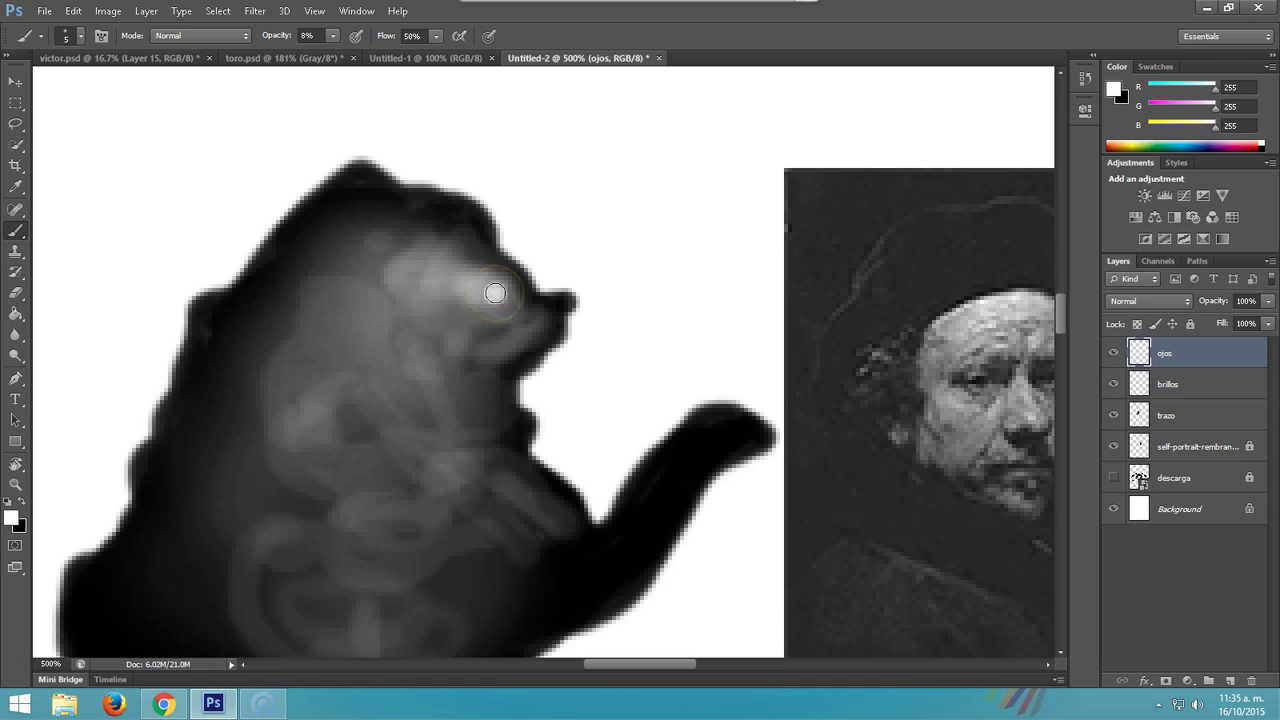
key(x)
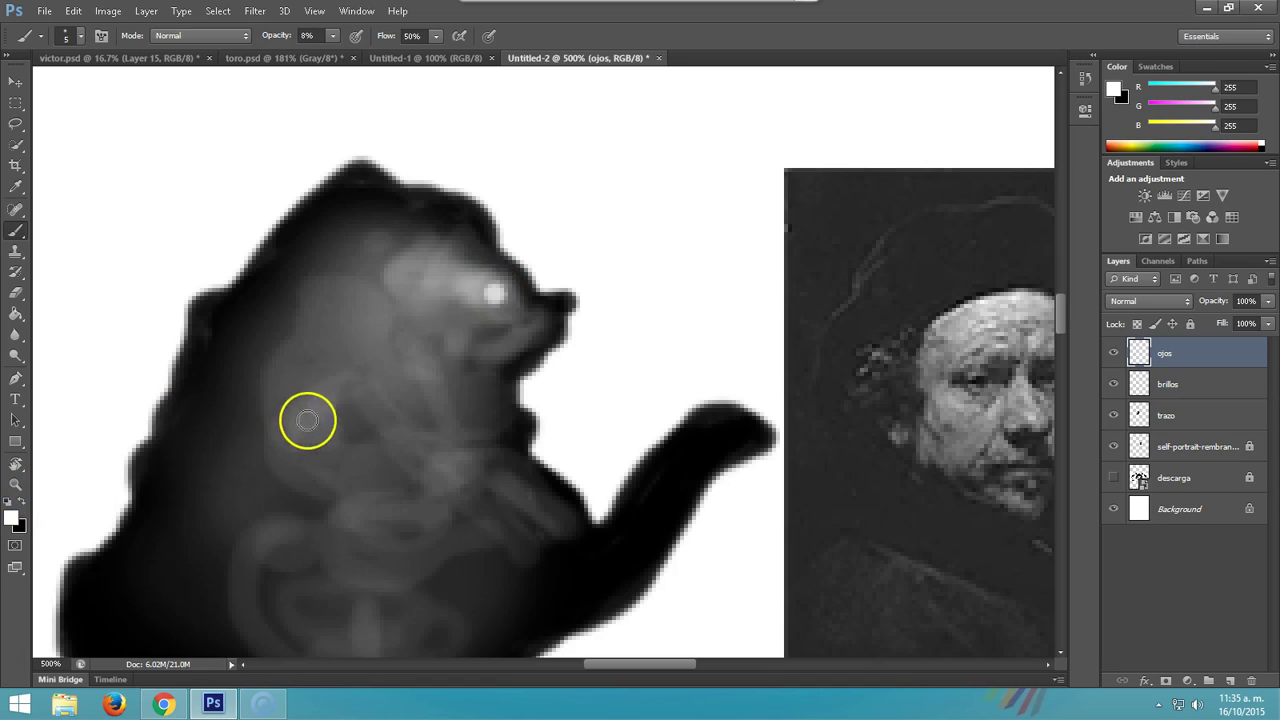
right_click(501, 302)
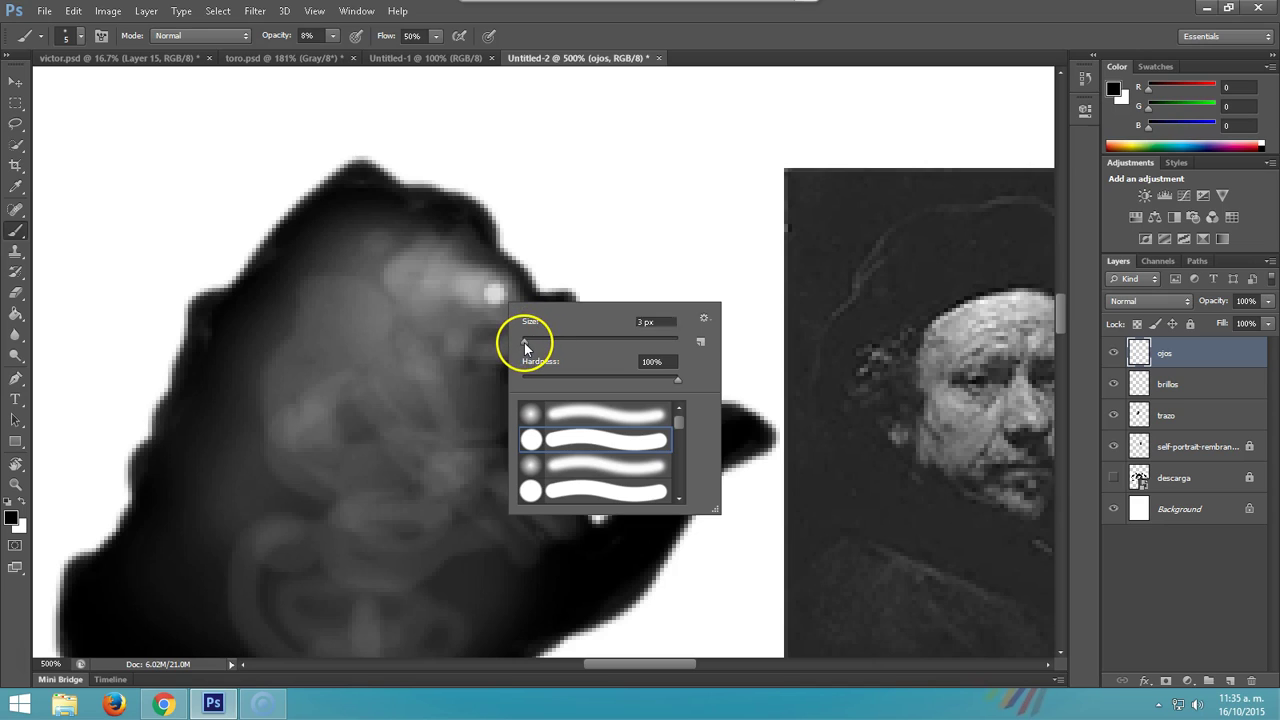
click(497, 294)
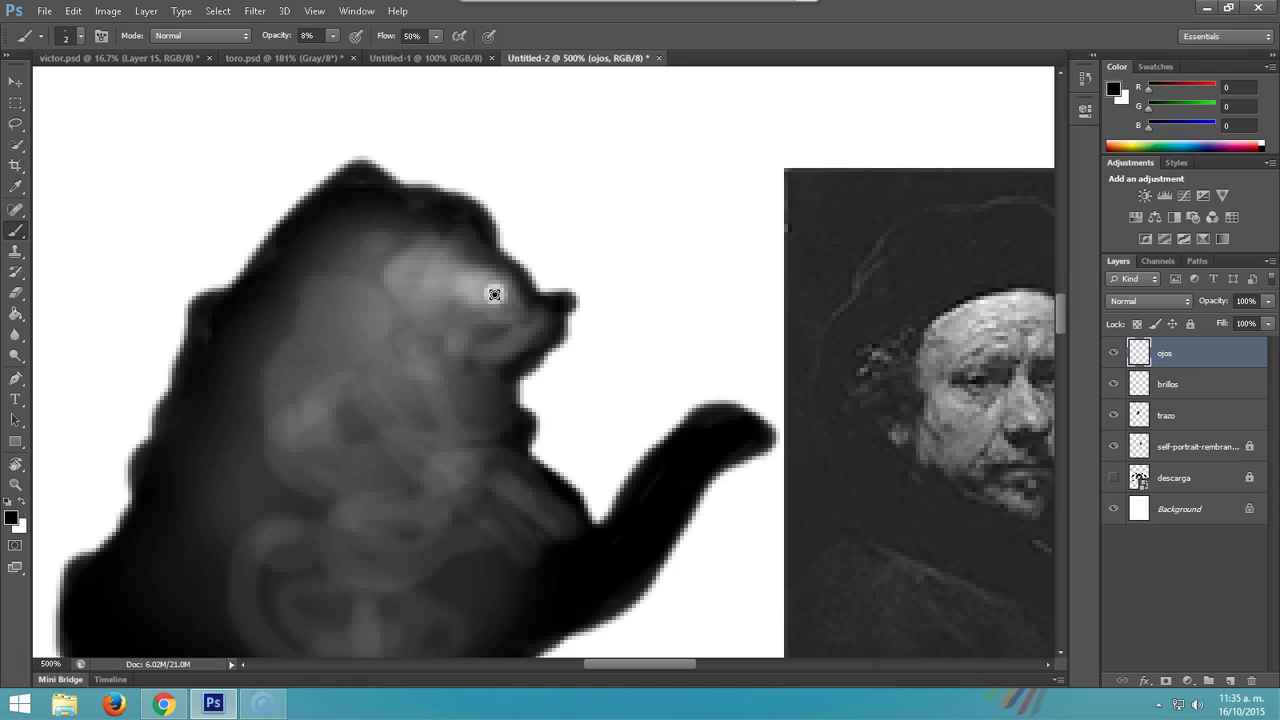
Step: Dab a tiny black pupil in the eye's centre and zoom back out
click(498, 295)
click(502, 291)
scroll(645, 325, down, 1)
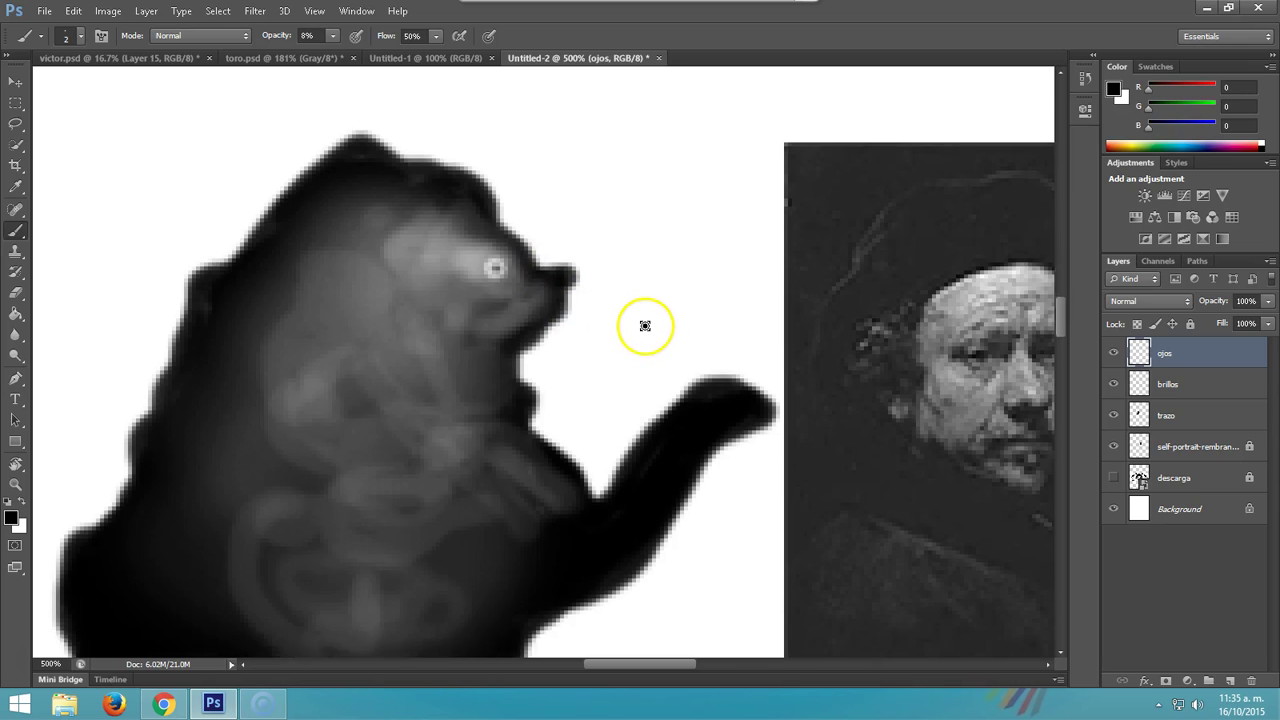
scroll(645, 325, down, 2)
scroll(642, 318, down, 2)
scroll(648, 312, down, 1)
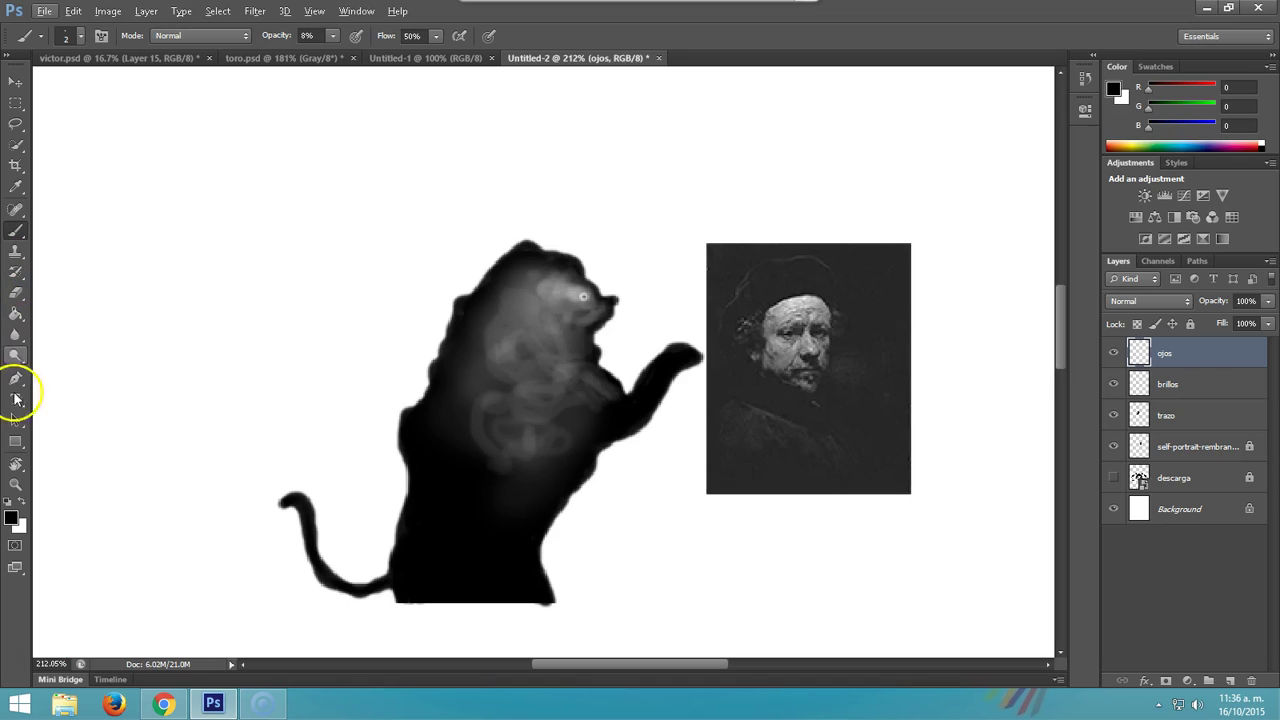
Step: Choose a Soft Round brush and enlarge it to 47 px
right_click(145, 255)
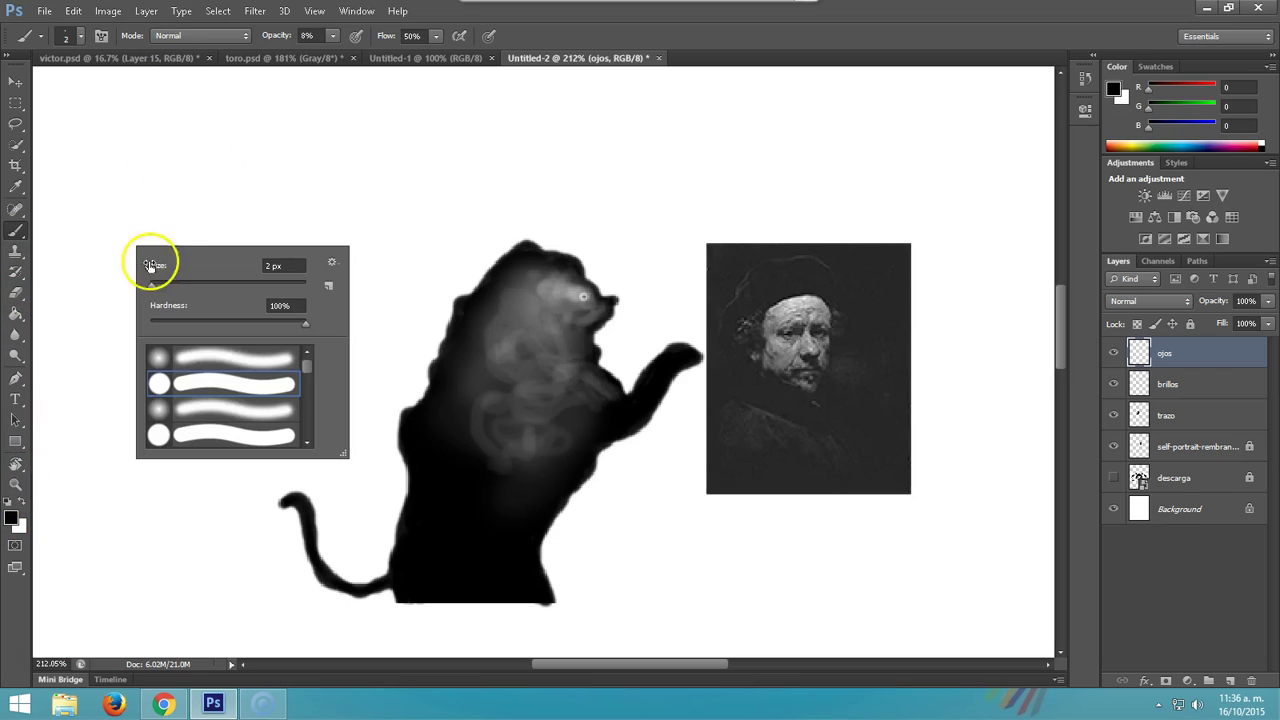
click(215, 358)
right_click(190, 233)
drag(200, 265, 229, 260)
click(209, 183)
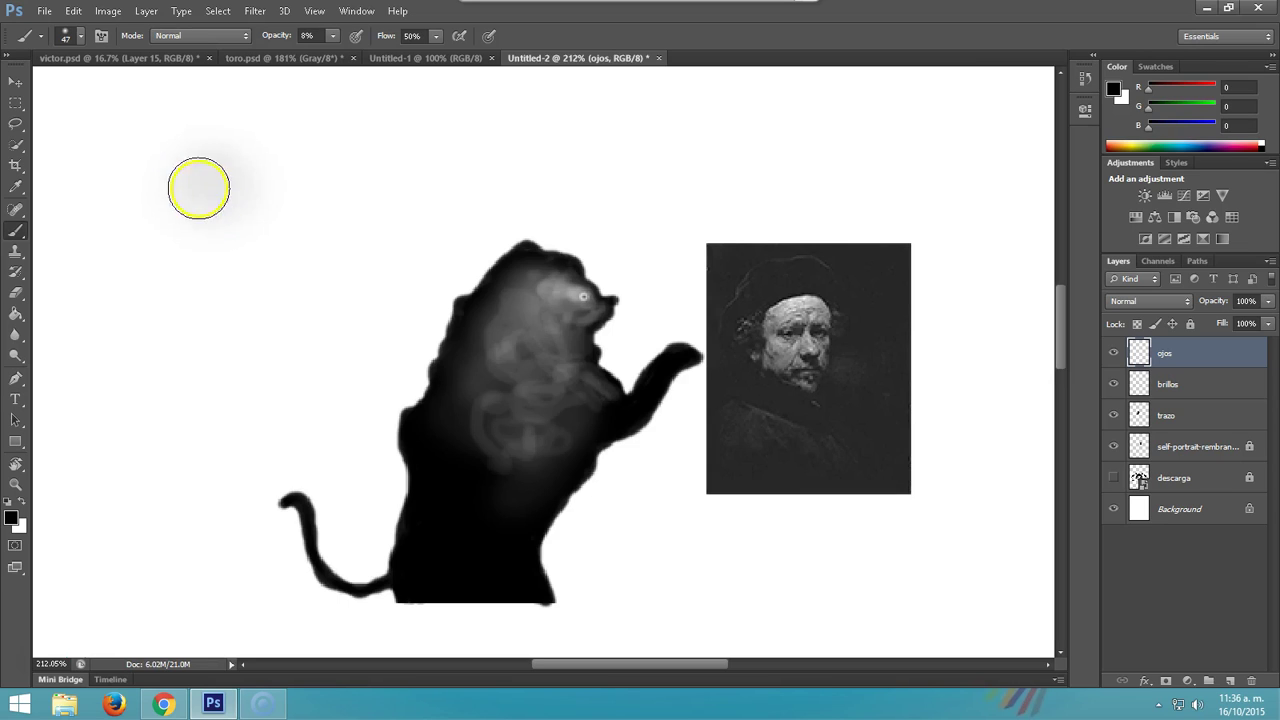
Step: Set brush opacity to about 26% and dab a faint grey spot near the canvas top
click(332, 35)
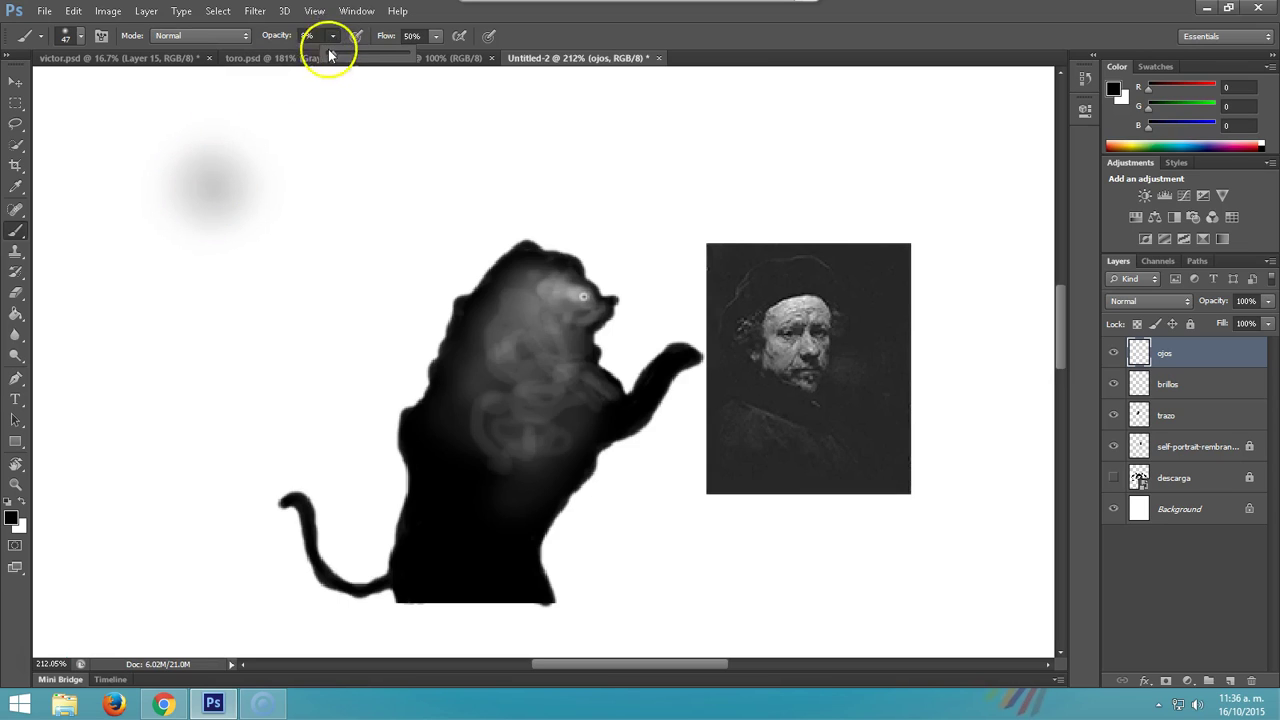
drag(326, 53, 338, 57)
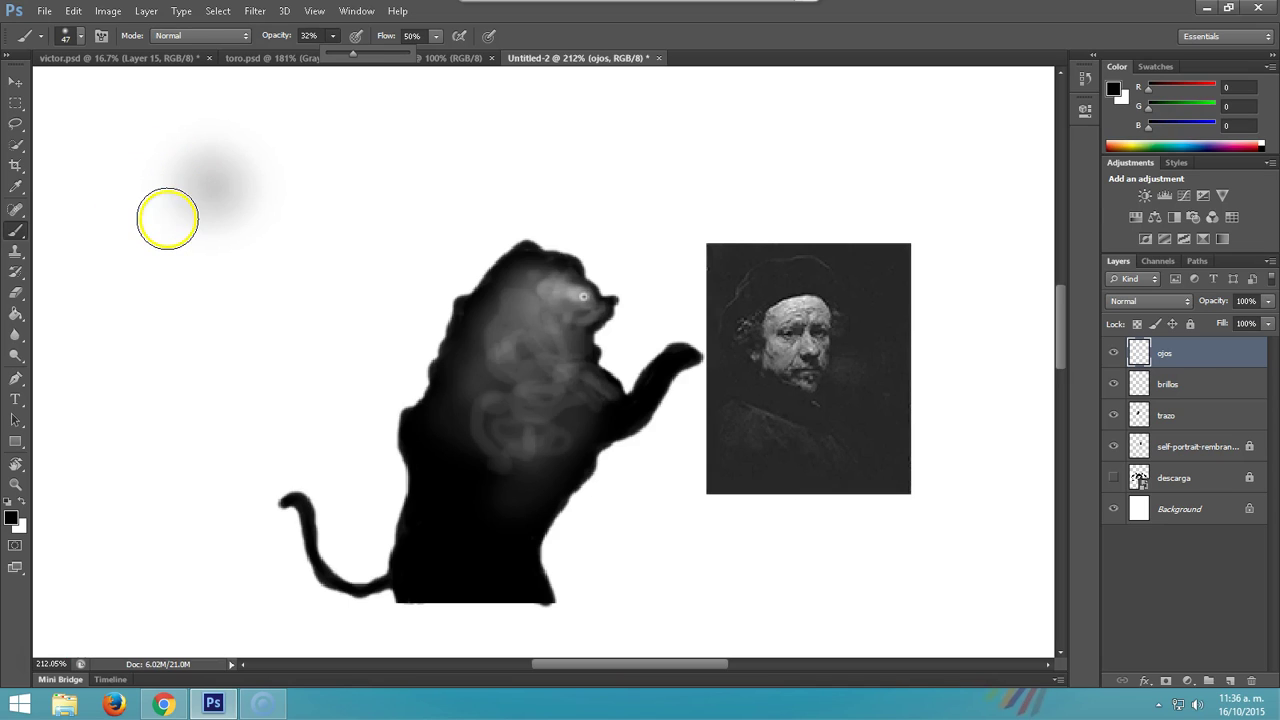
drag(347, 52, 343, 57)
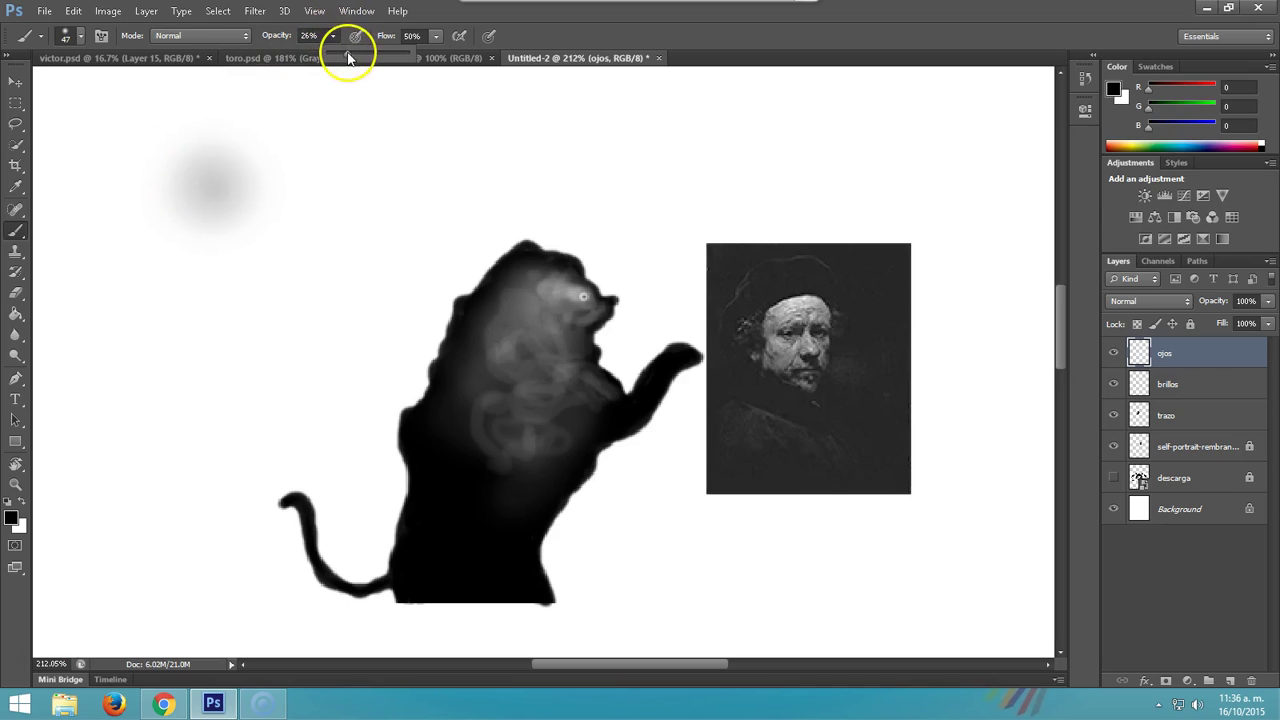
click(358, 92)
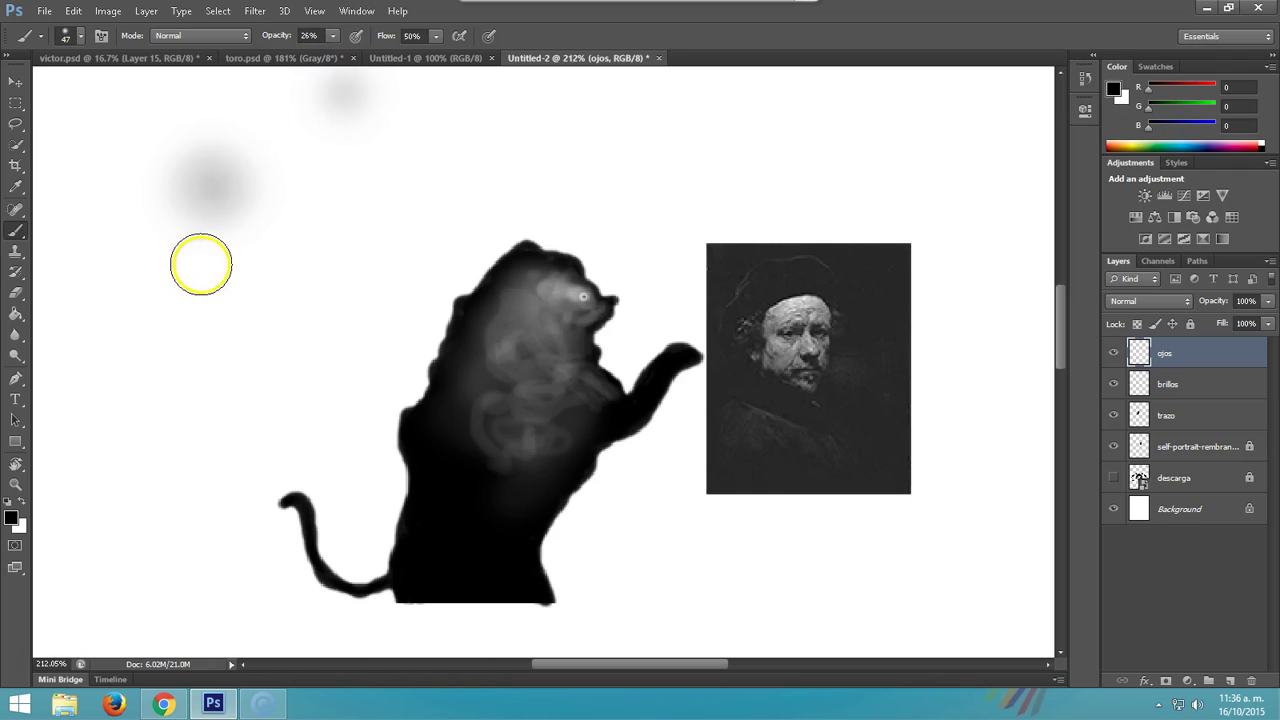
Step: At 50% opacity, build a dark soft blob top-left, then switch to white and Hard Round
key(5)
mouse_move(224, 175)
mouse_down()
mouse_move(208, 188)
mouse_move(194, 177)
mouse_move(231, 194)
mouse_move(207, 191)
mouse_up()
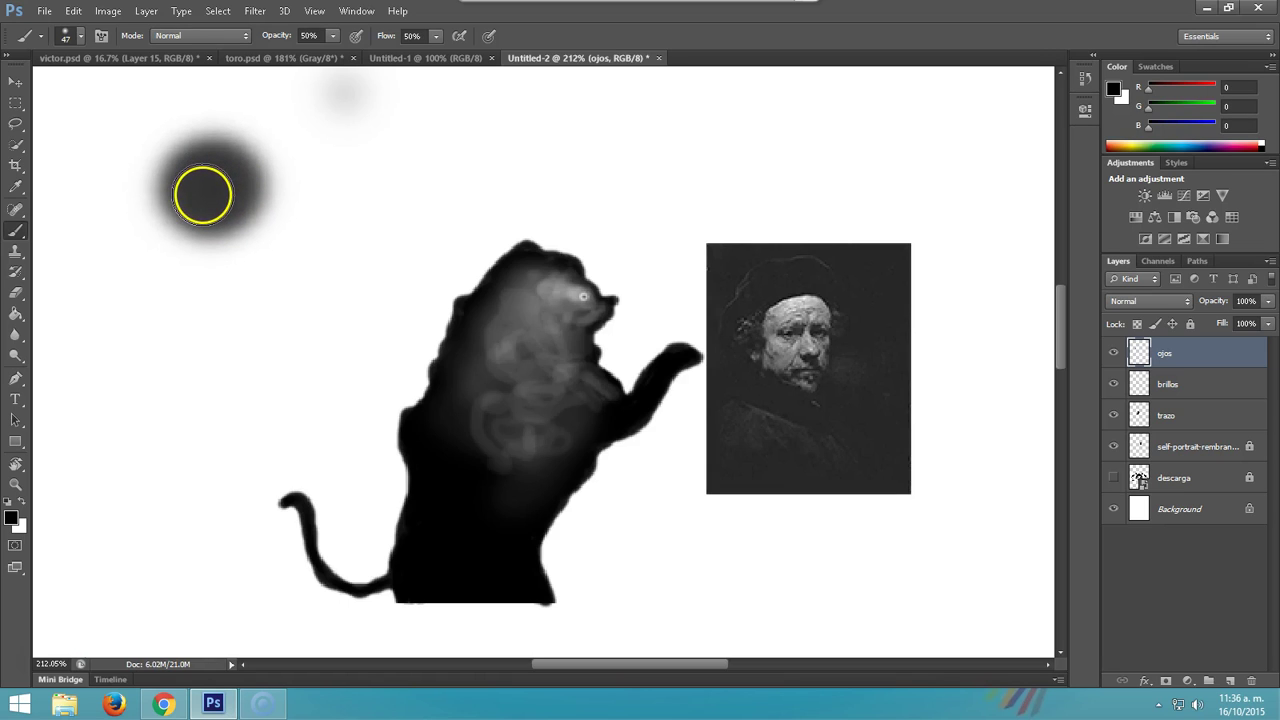
key(x)
right_click(208, 191)
click(250, 335)
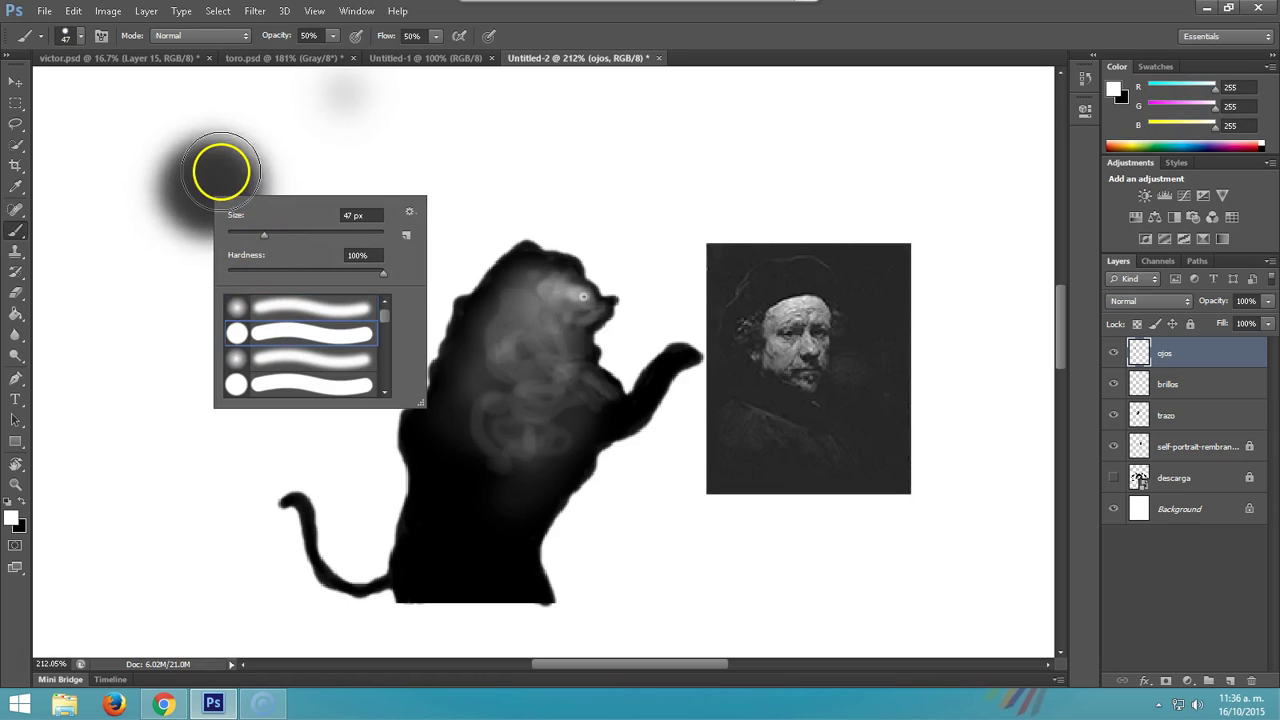
Step: Shrink the brush from 31 px to 20 px, settle on 14 px, and make black the painting colour
right_click(223, 174)
drag(264, 210, 211, 189)
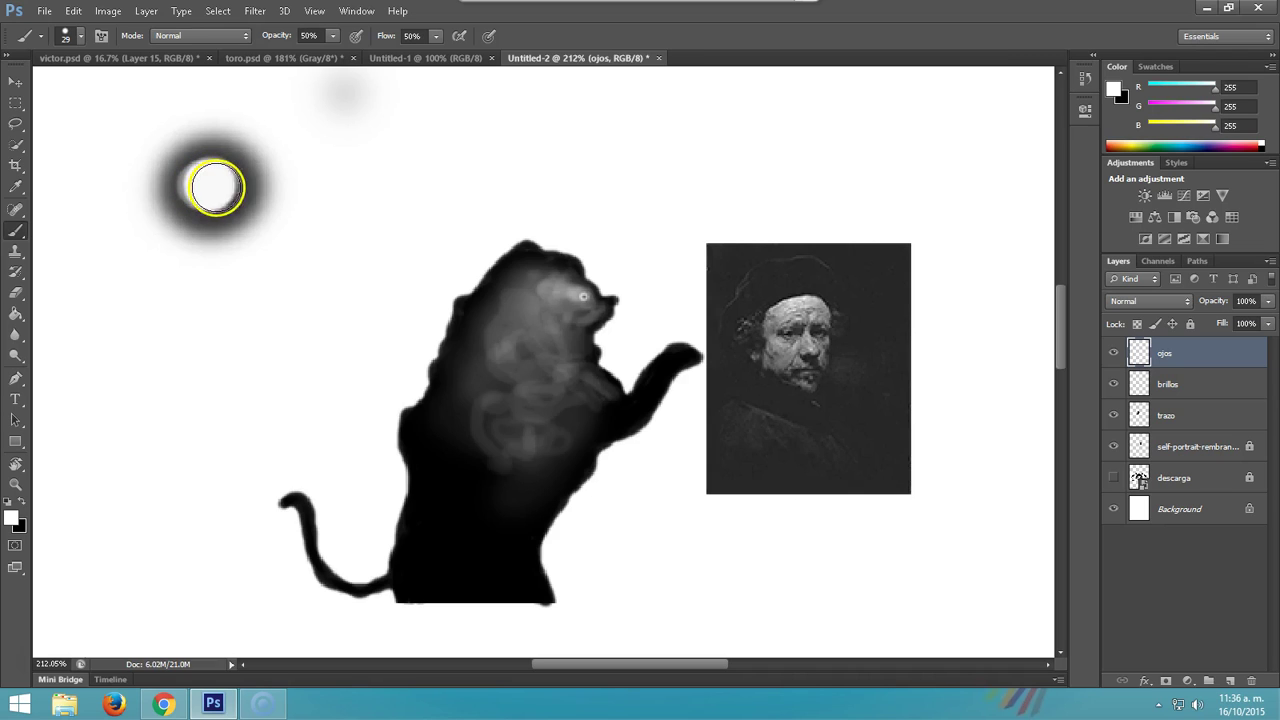
right_click(211, 189)
drag(258, 226, 247, 232)
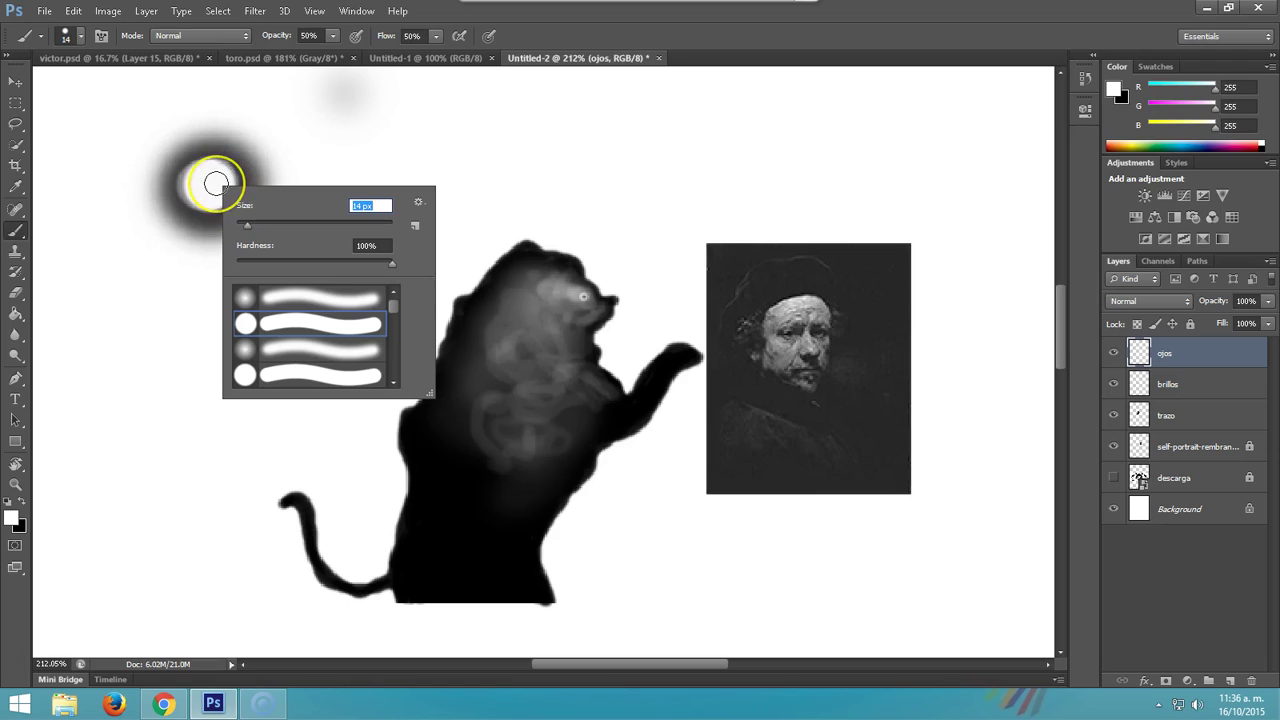
click(216, 183)
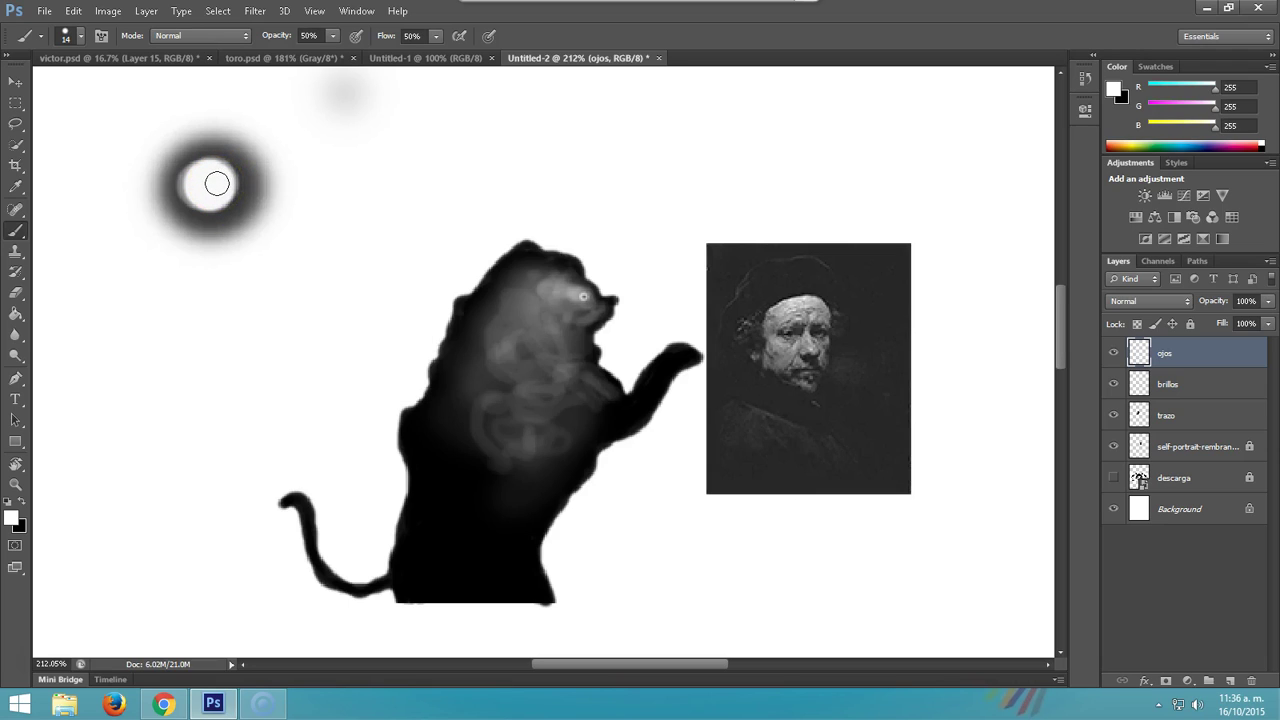
key(x)
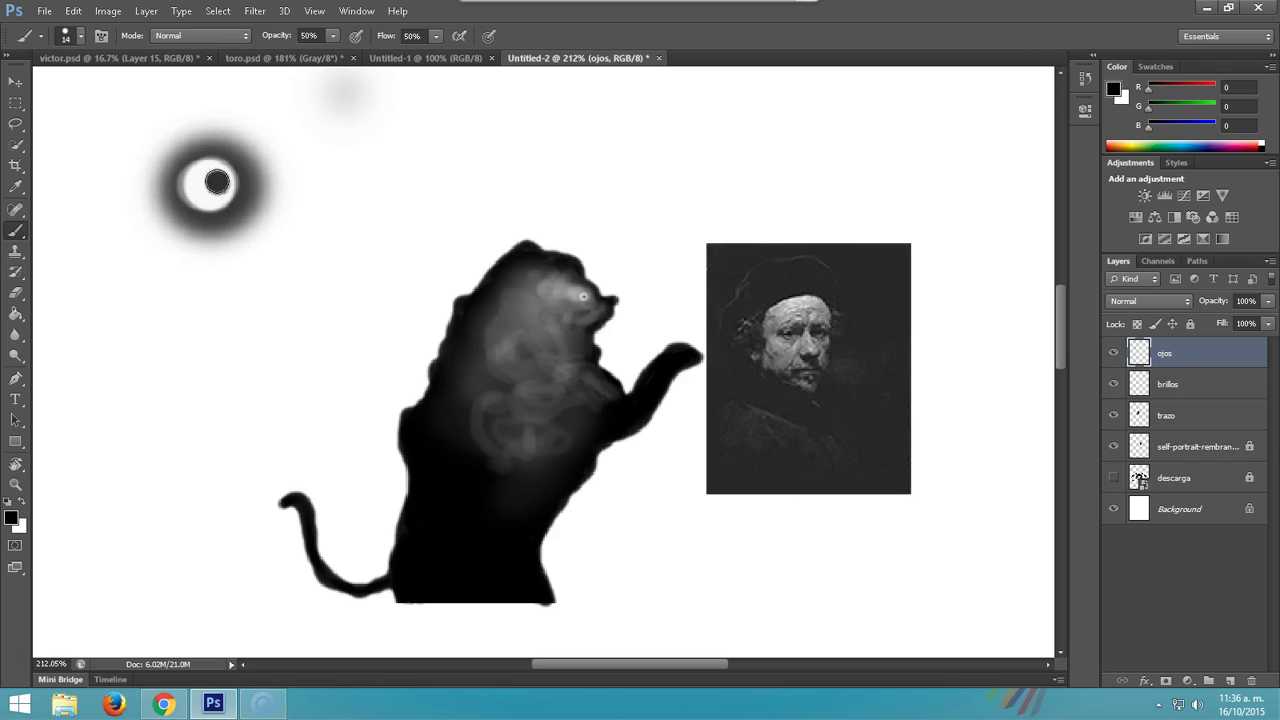
Step: With a 7 px white brush, paint a small glint on the pupil
right_click(272, 232)
drag(297, 266, 300, 272)
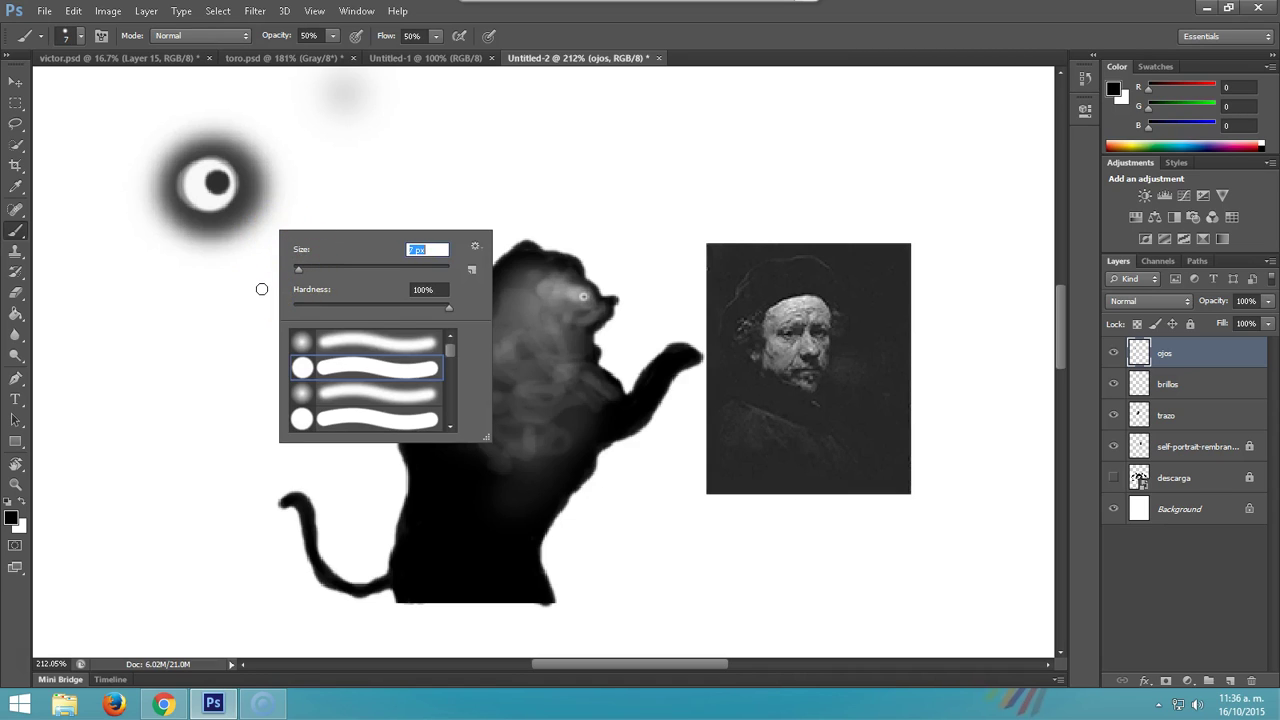
click(211, 257)
key(x)
drag(201, 204, 213, 190)
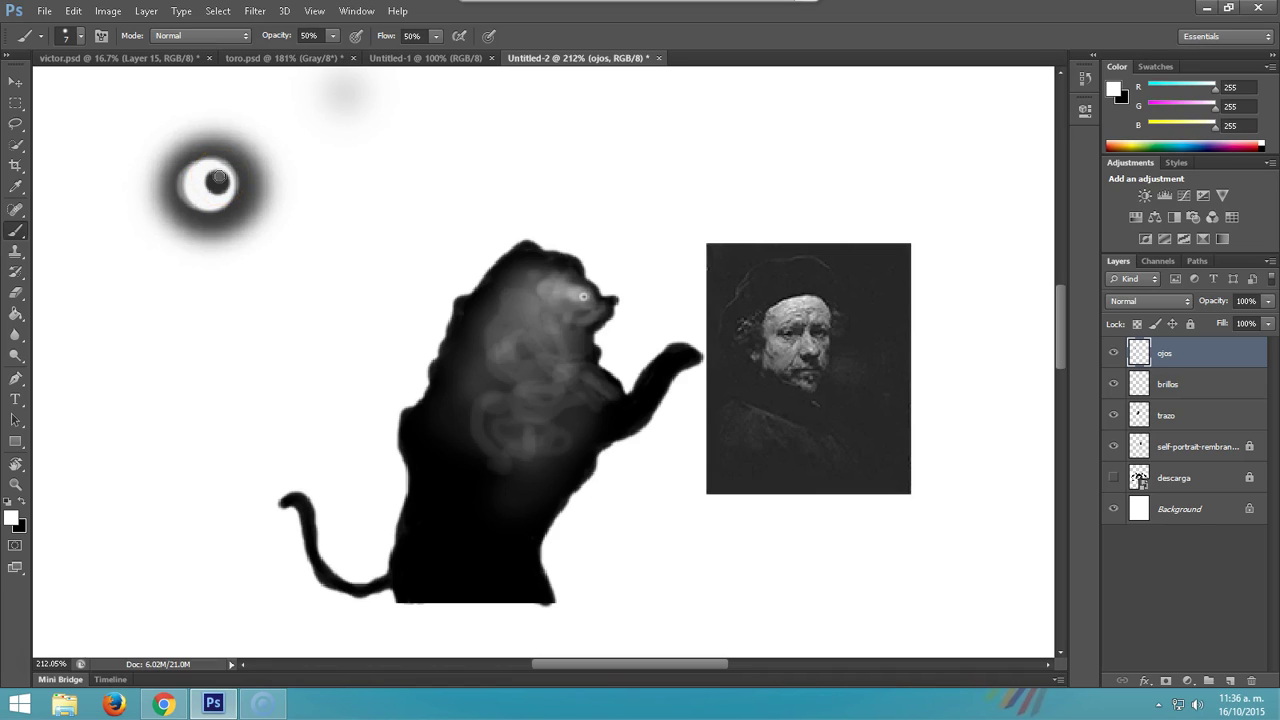
Step: Shrink the brush to 5 px
right_click(219, 179)
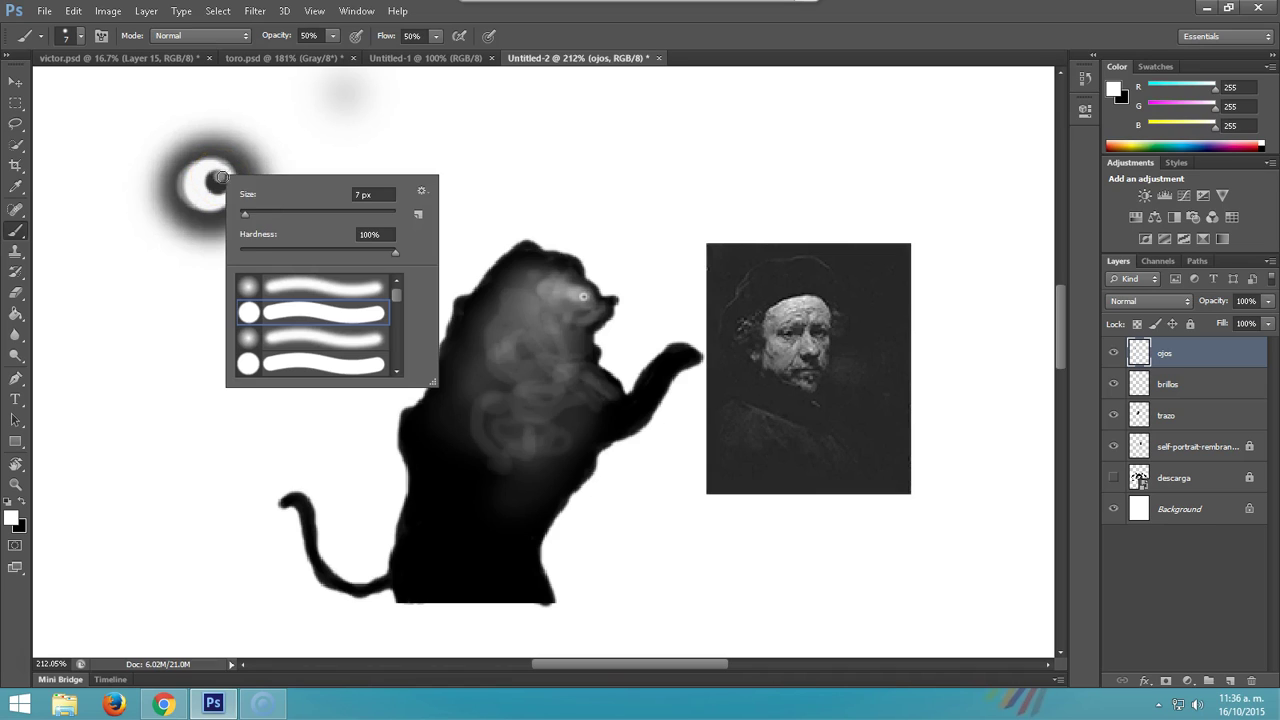
drag(249, 218, 245, 214)
click(217, 176)
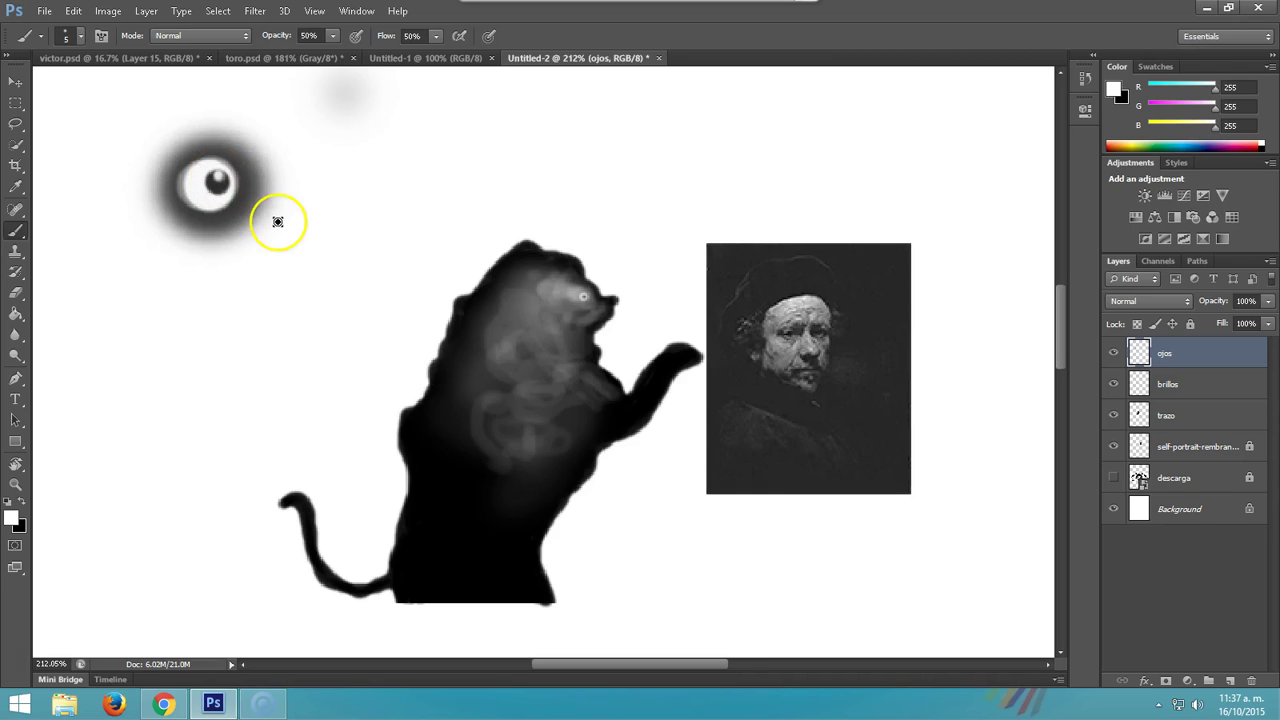
Step: Nudge the pupil slightly with the Move tool, then return to a black brush at 6% opacity
click(24, 82)
drag(216, 183, 223, 191)
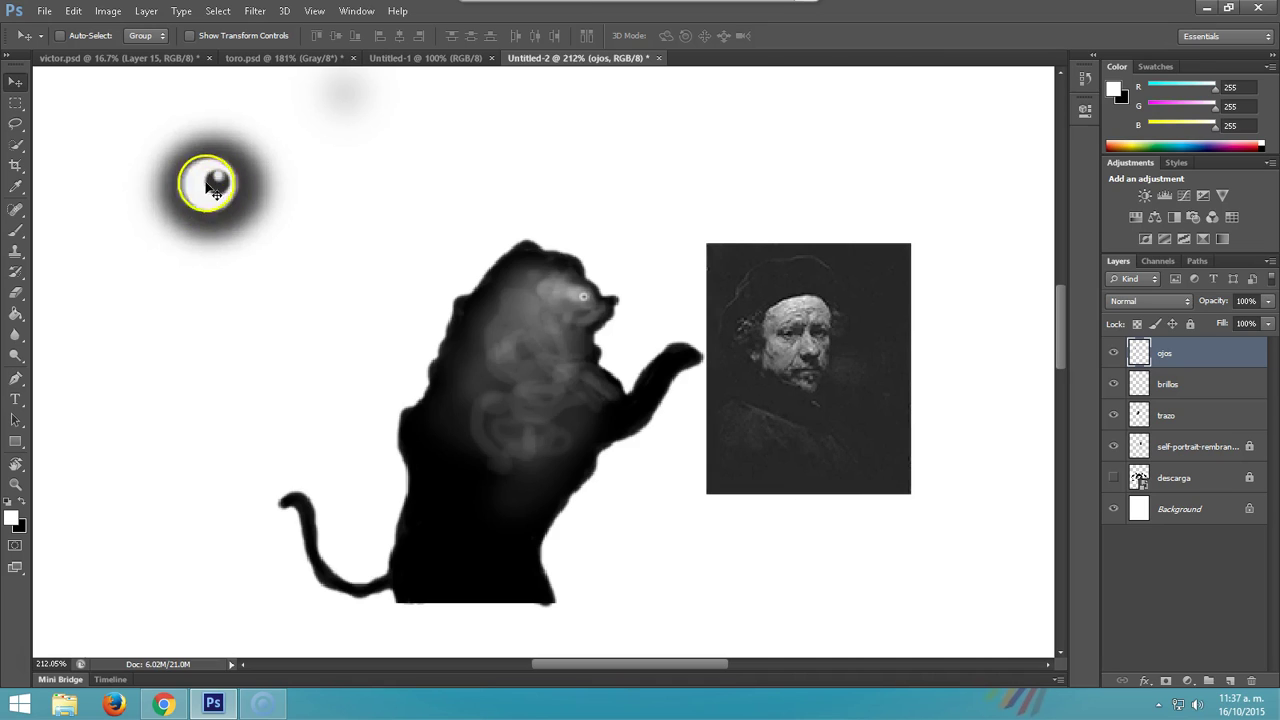
click(22, 502)
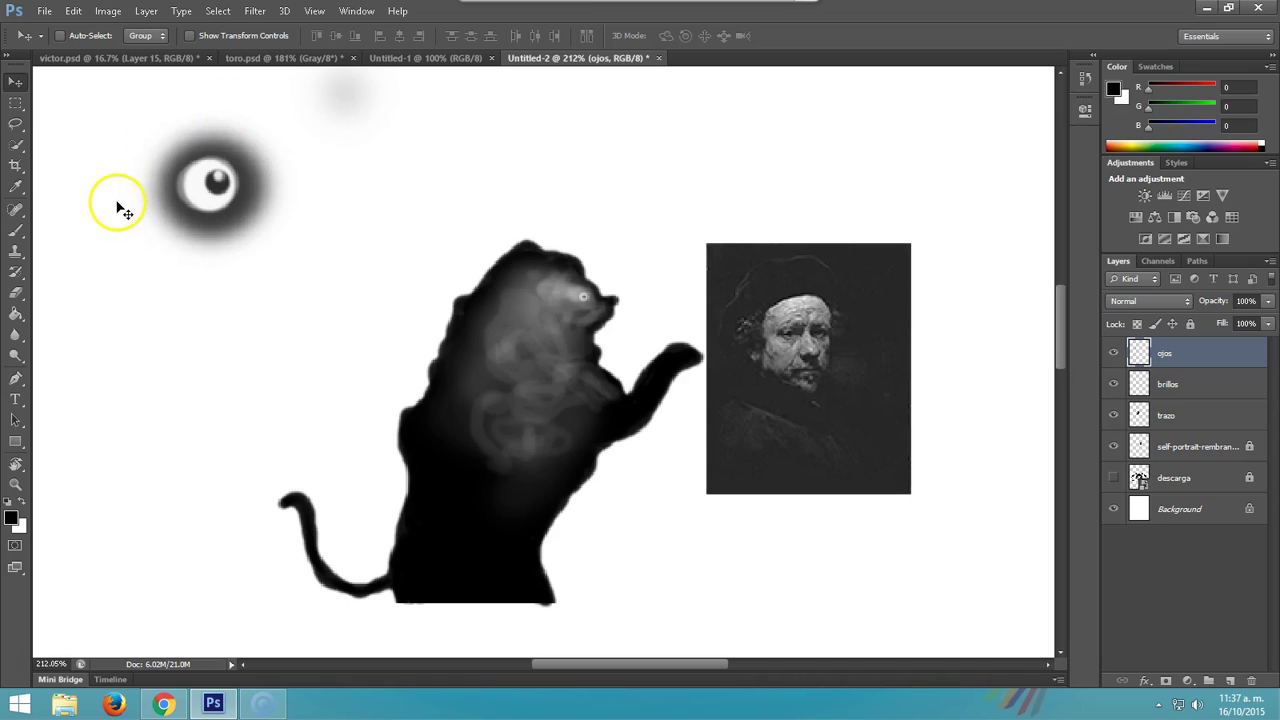
key(b)
drag(333, 45, 303, 62)
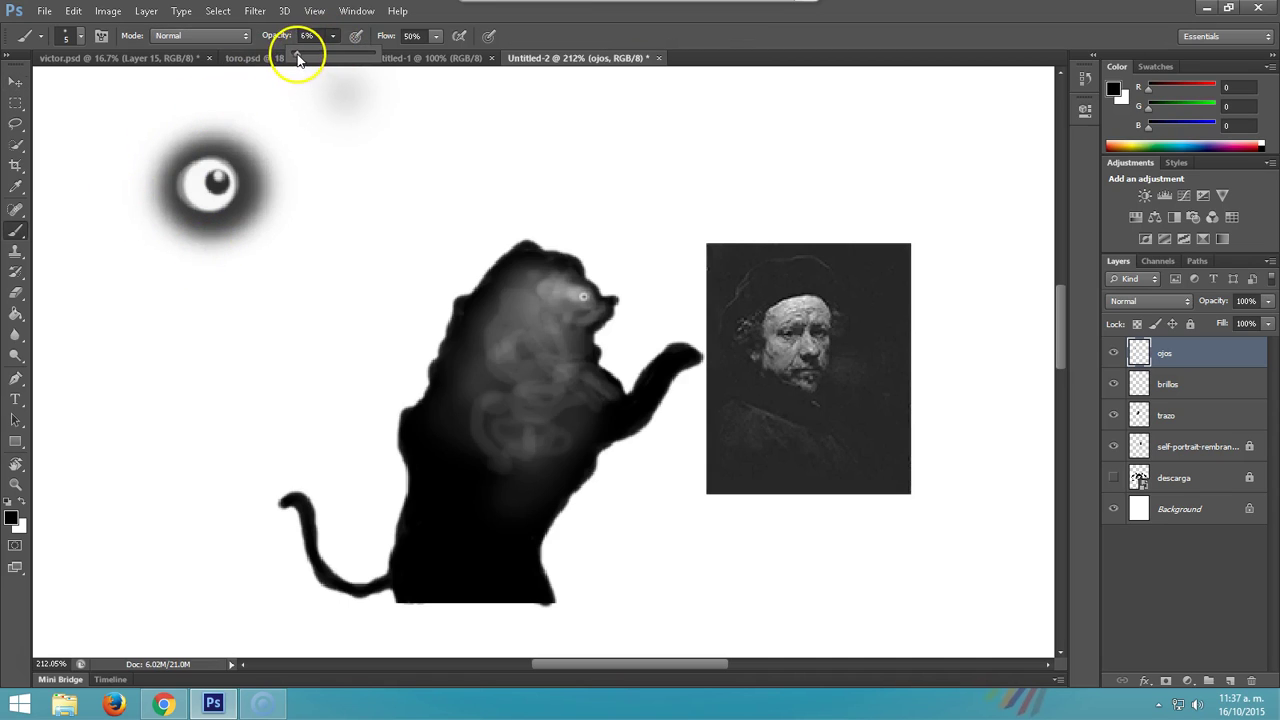
Step: Resize the soft brush to 13 px, then 15 px
right_click(308, 140)
double_click(360, 253)
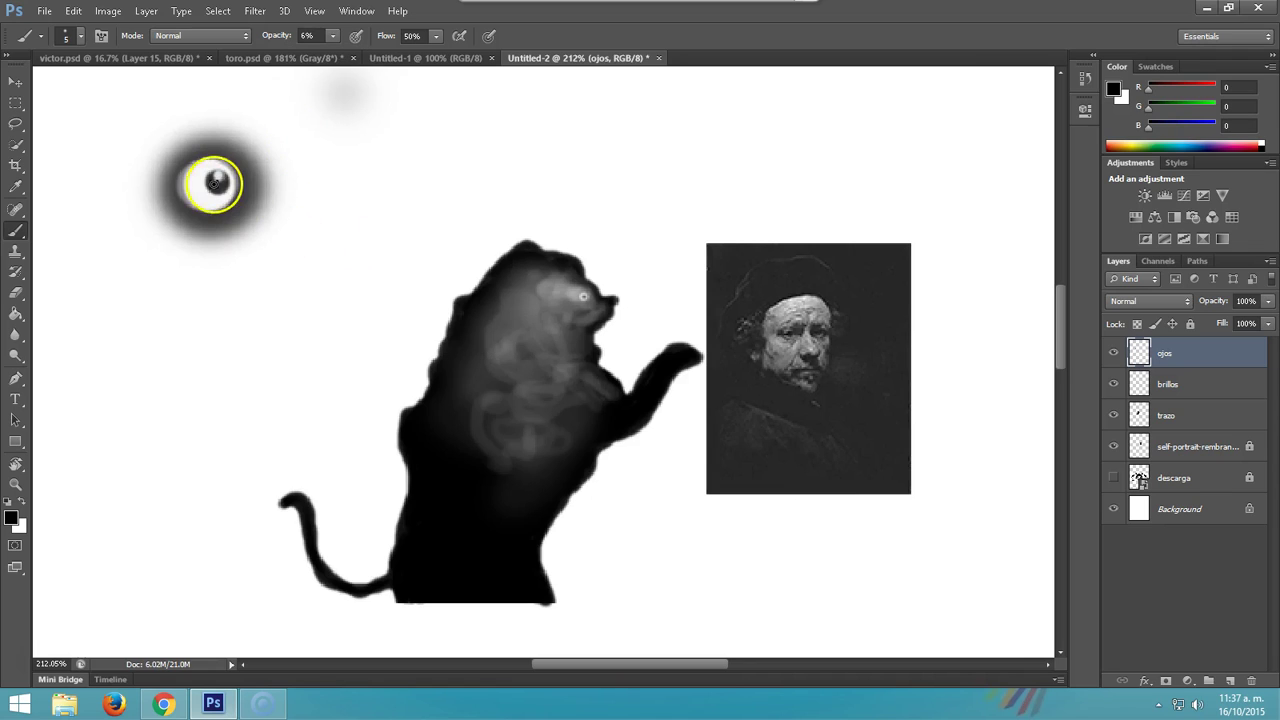
right_click(192, 189)
mouse_move(216, 227)
mouse_down()
mouse_move(200, 194)
mouse_move(228, 194)
mouse_move(201, 178)
mouse_move(222, 179)
mouse_move(202, 166)
mouse_move(215, 193)
mouse_move(208, 171)
mouse_move(186, 180)
mouse_up()
key(Return)
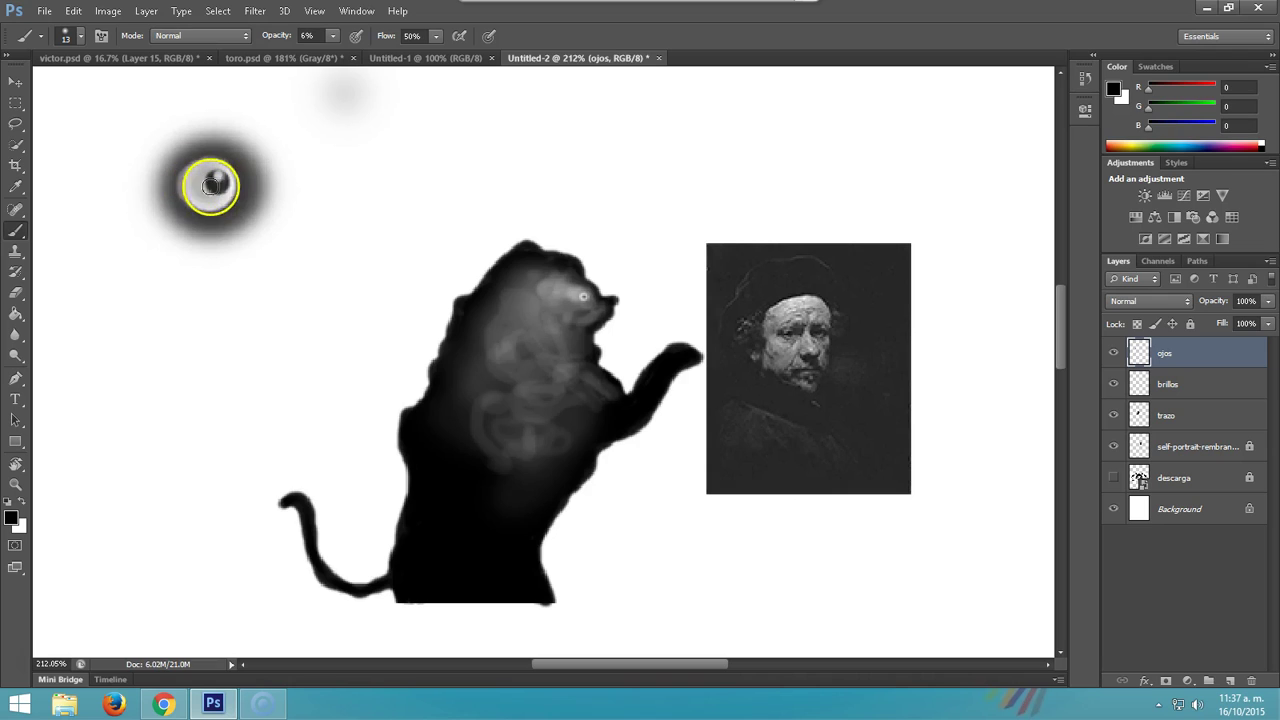
right_click(229, 186)
drag(253, 224, 257, 224)
key(Return)
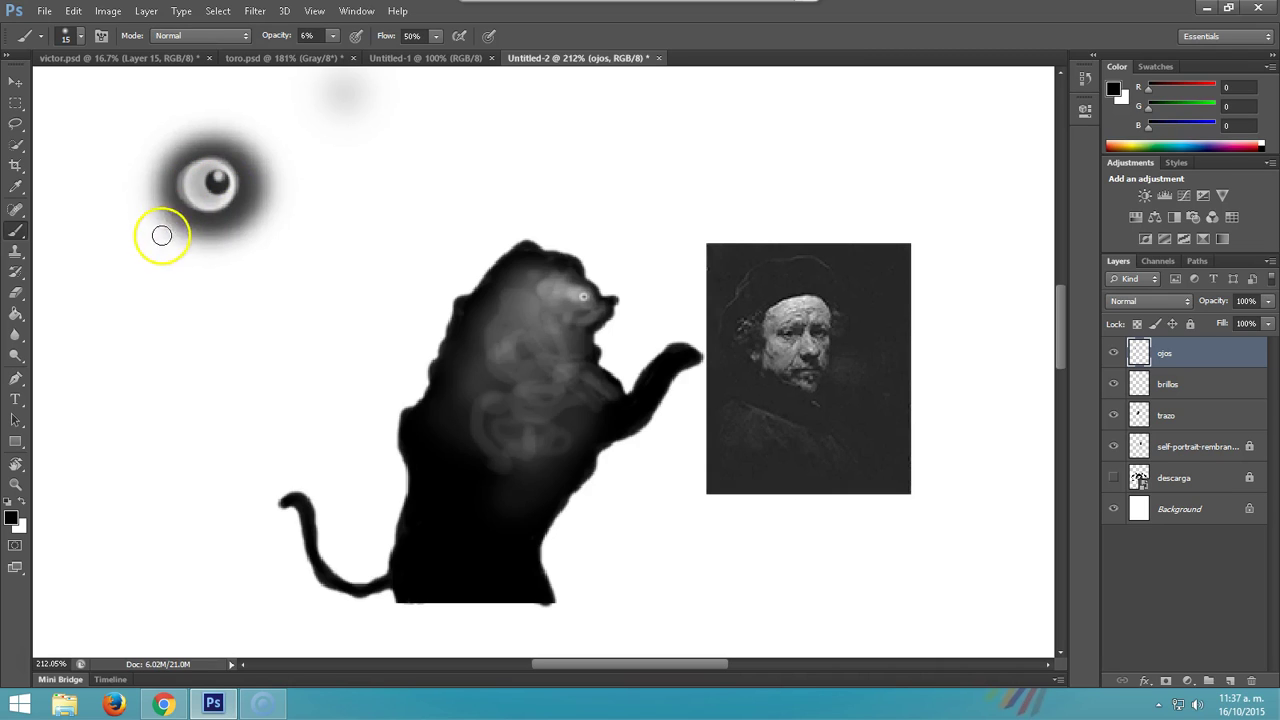
Step: Brush faint white over the eye, then add soft white on its left side with a 9 px brush
key(x)
drag(200, 186, 228, 184)
right_click(238, 193)
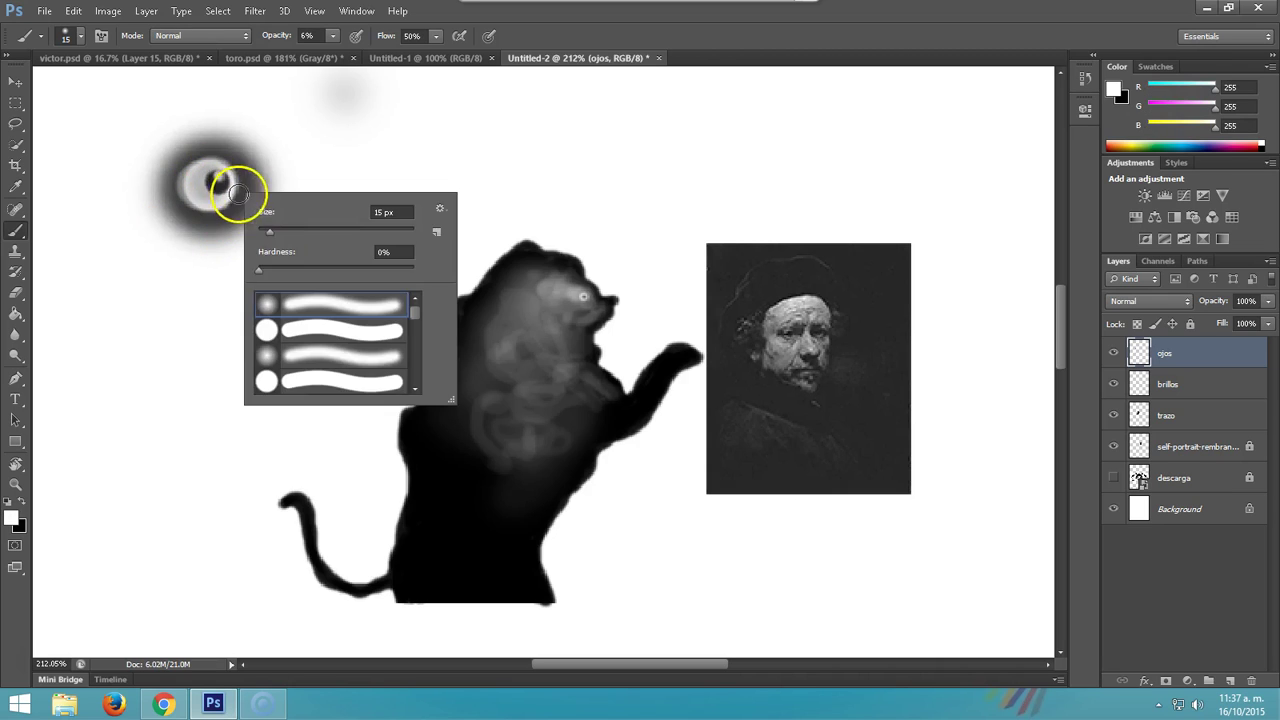
drag(273, 231, 266, 229)
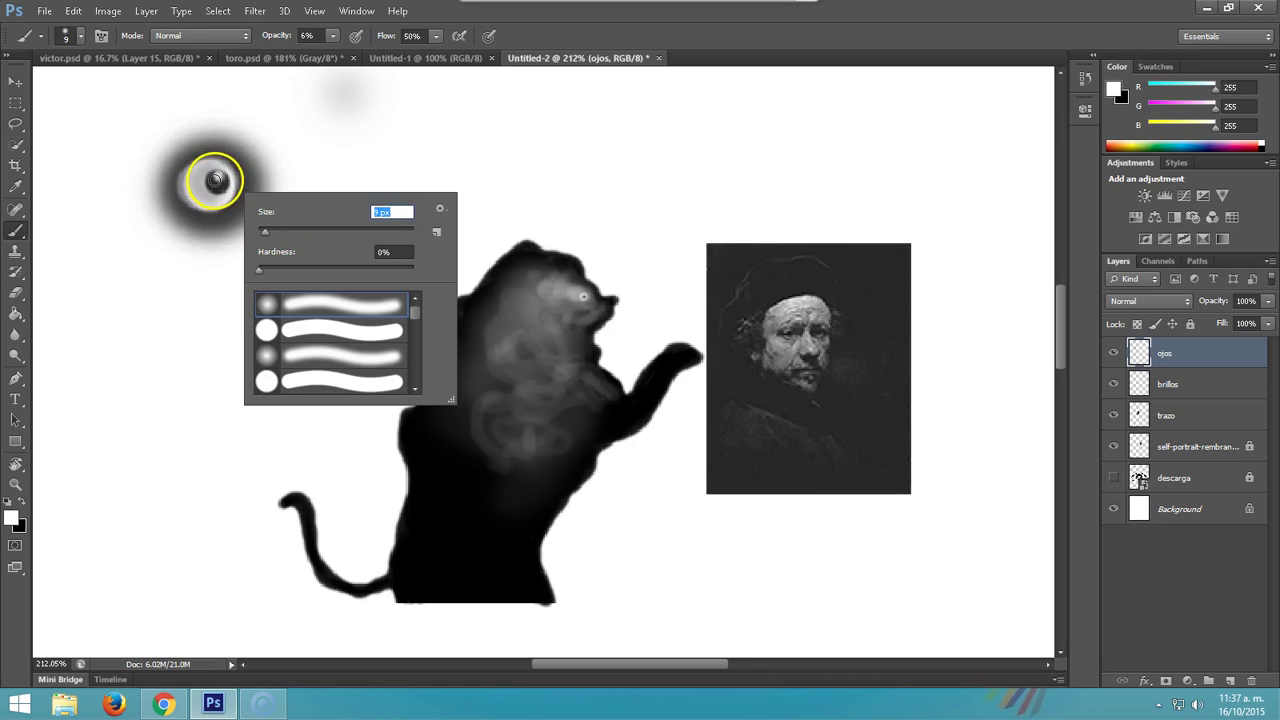
key(Return)
drag(215, 180, 221, 182)
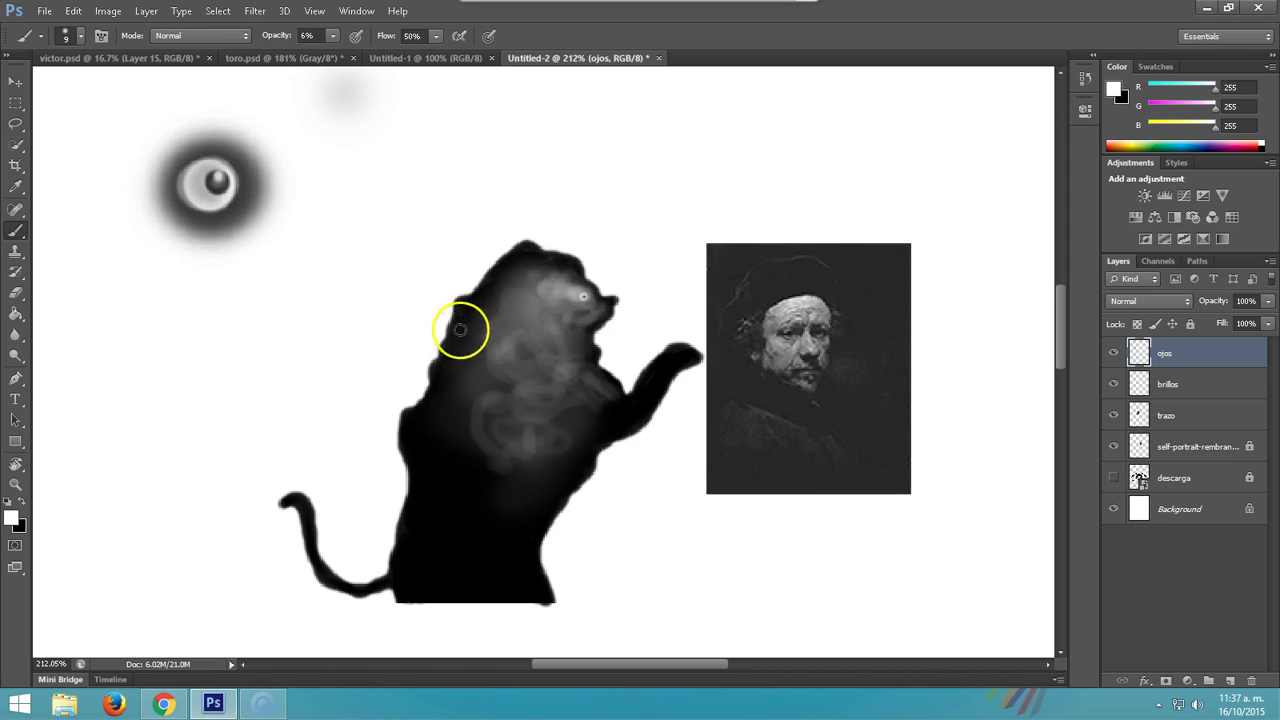
key(ctrl+plus)
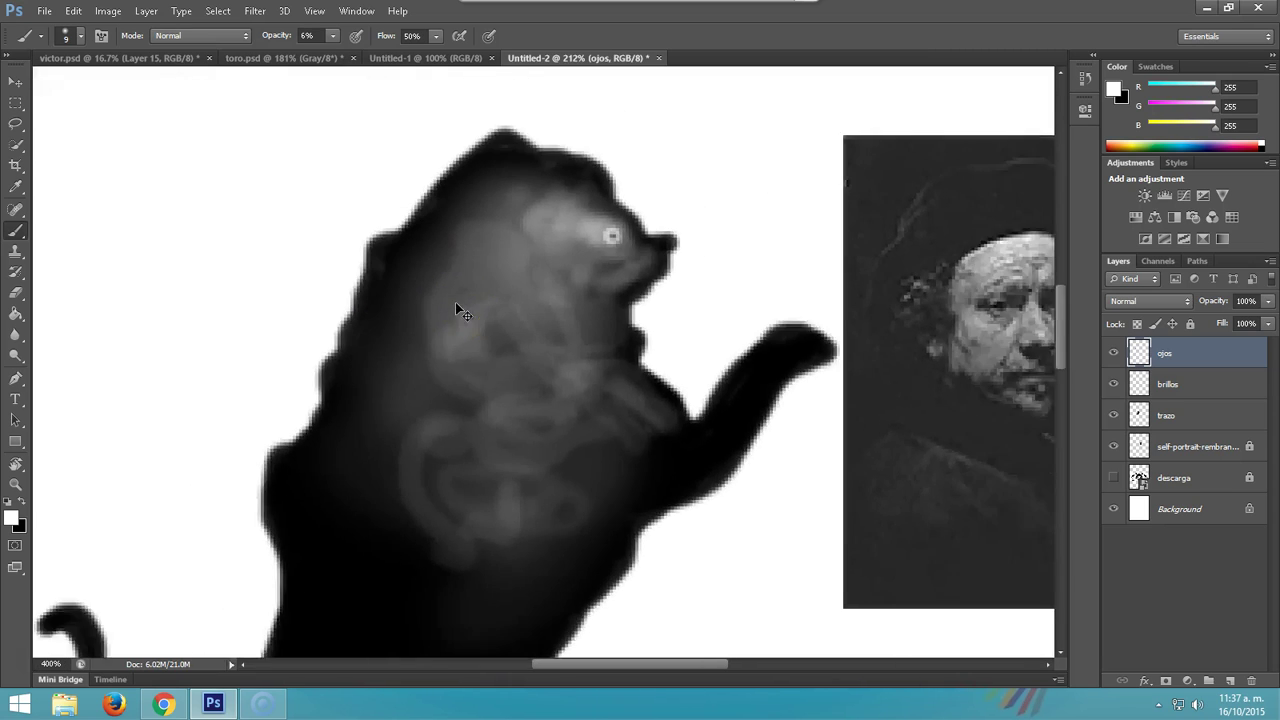
key(ctrl+minus)
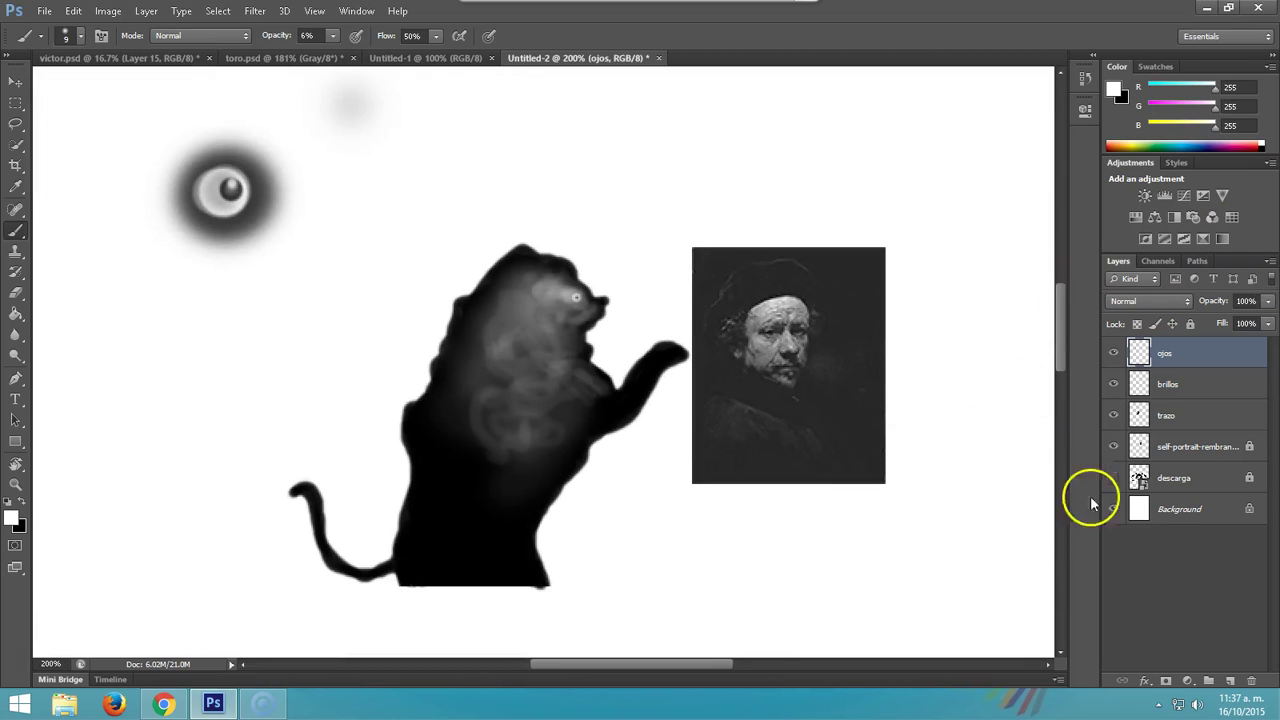
Step: Bring up toro.psd, zoom in on the bull's eyes, then out to about 40%
click(265, 58)
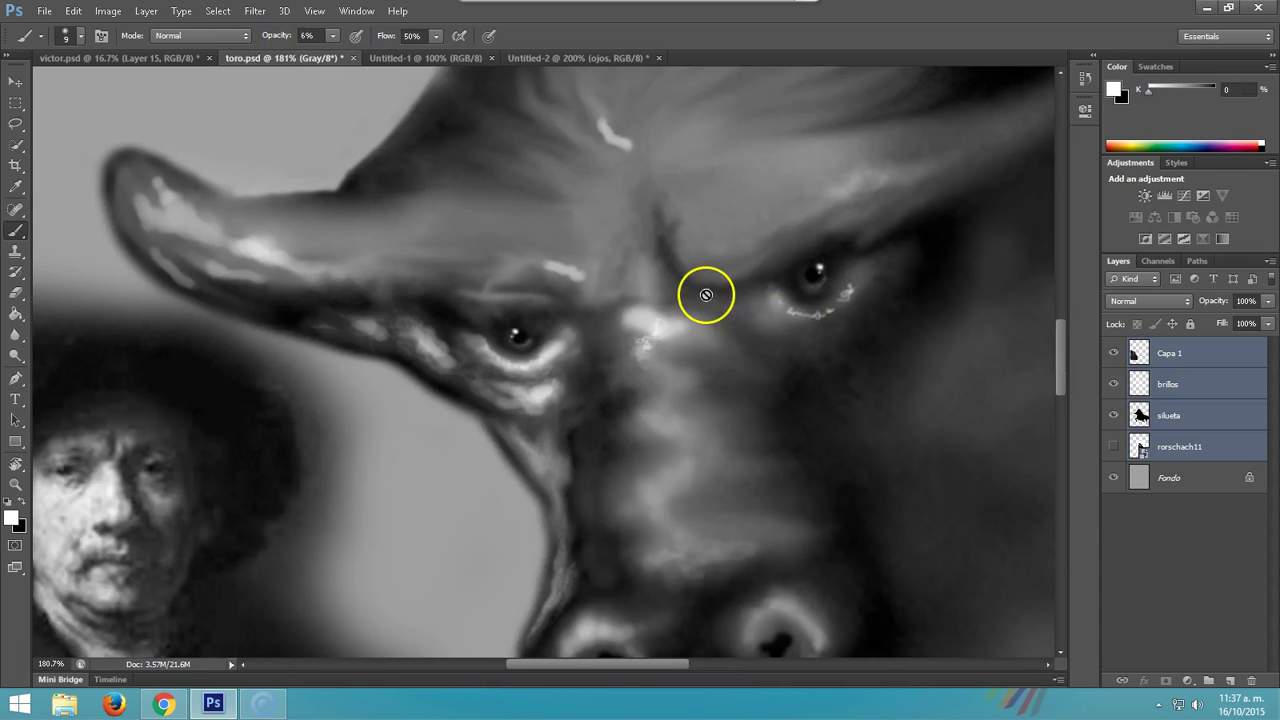
scroll(699, 290, up, 4)
scroll(699, 290, up, 2)
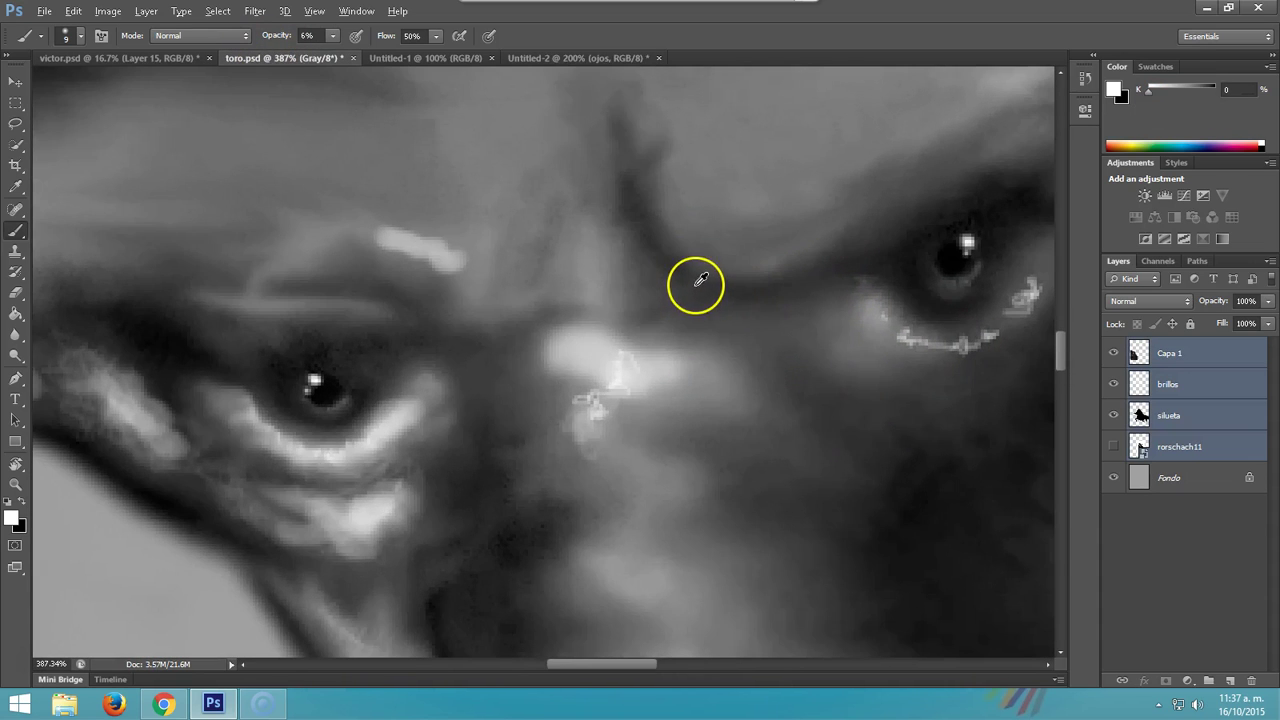
scroll(443, 358, down, 1)
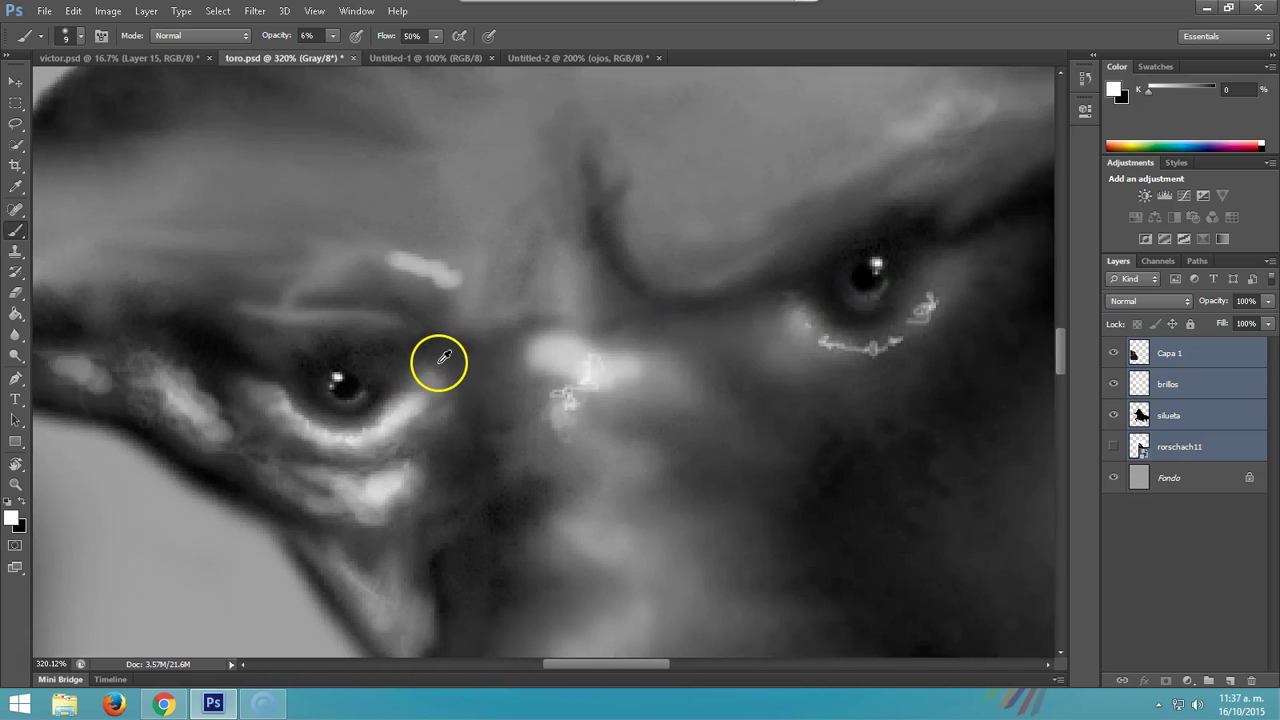
scroll(443, 358, down, 2)
scroll(443, 358, down, 1)
scroll(443, 358, down, 2)
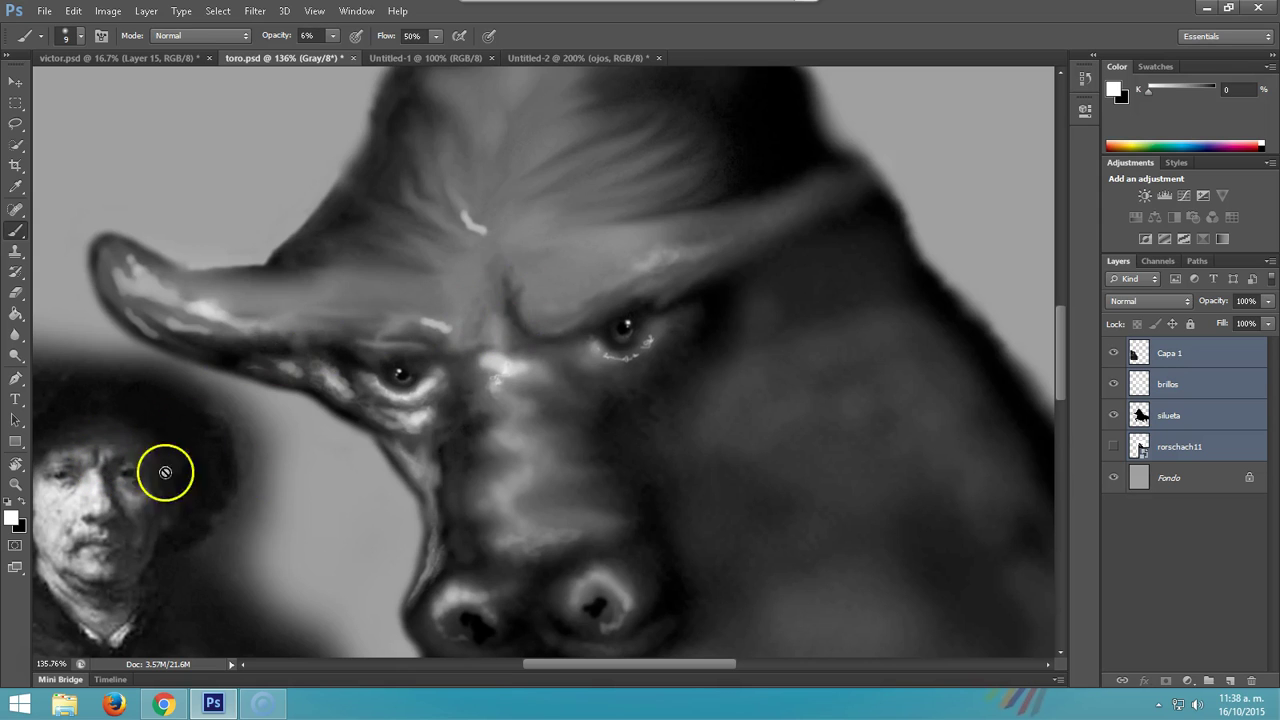
scroll(551, 420, down, 2)
scroll(558, 428, down, 2)
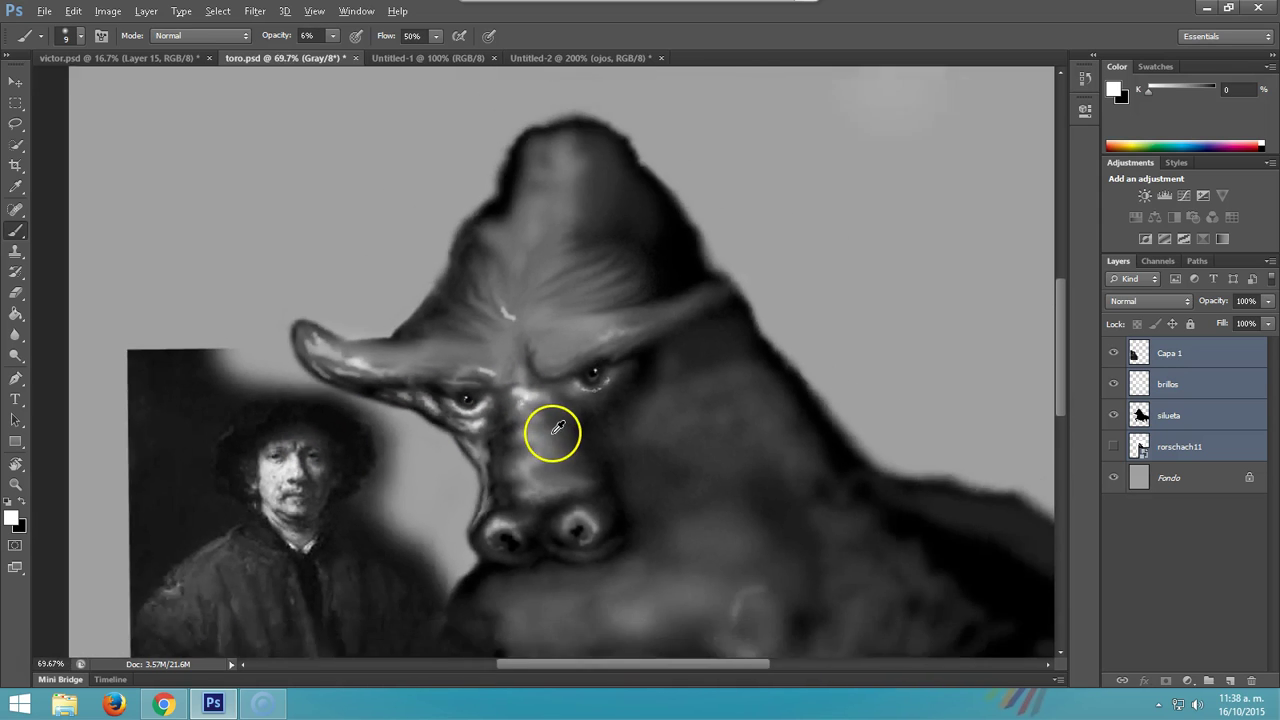
scroll(558, 428, down, 2)
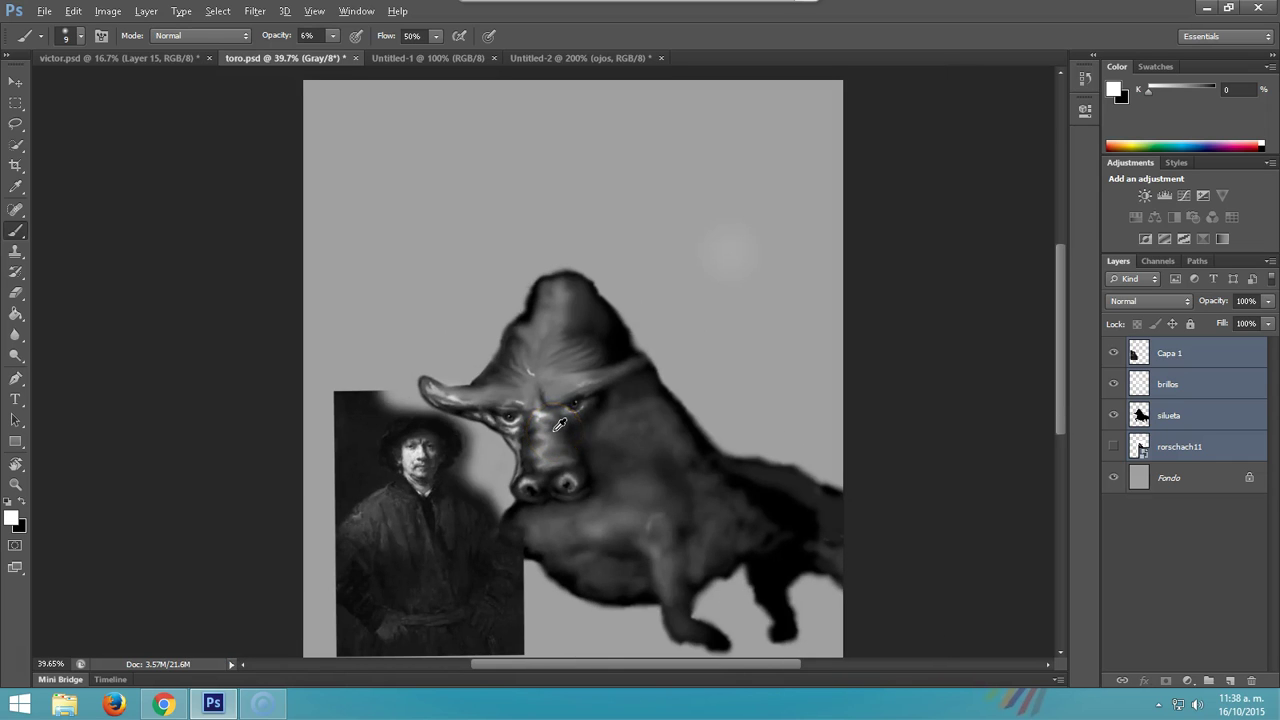
Step: Hide silueta, brillos and Capa 1, then show rorschach11, the silhouette and the highlights in turn
click(1113, 415)
click(1115, 384)
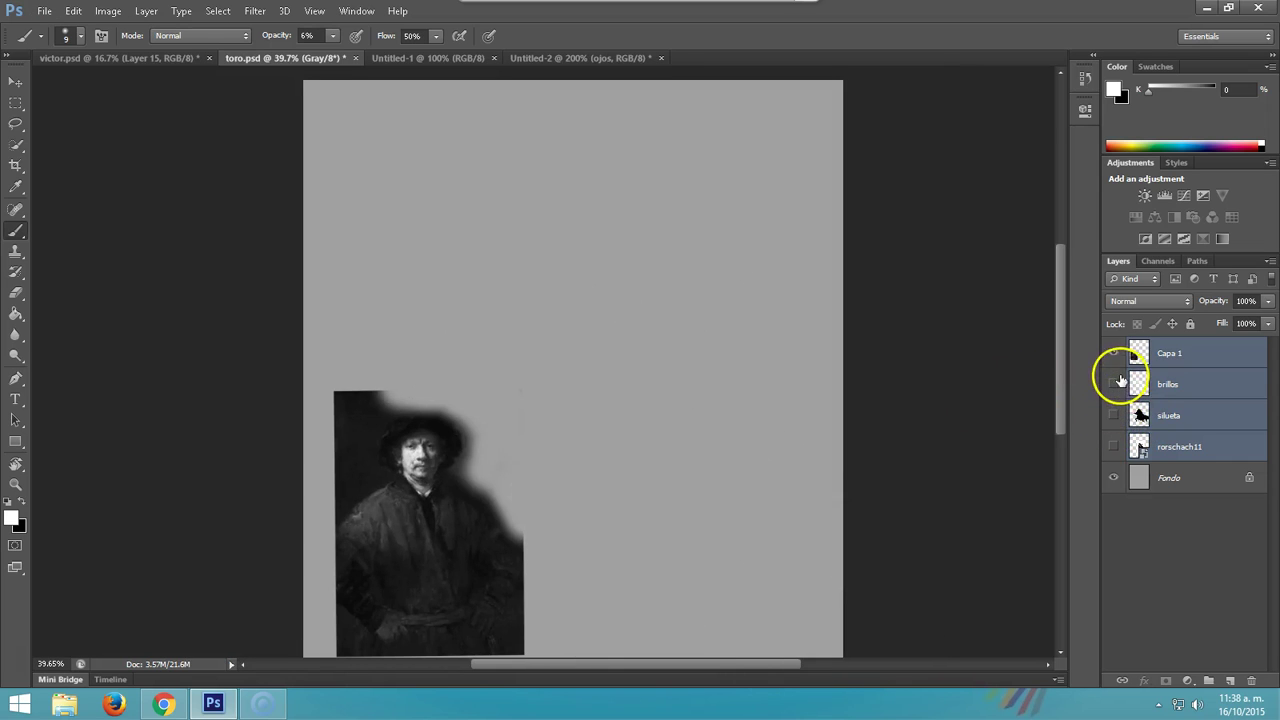
click(1113, 353)
click(1113, 446)
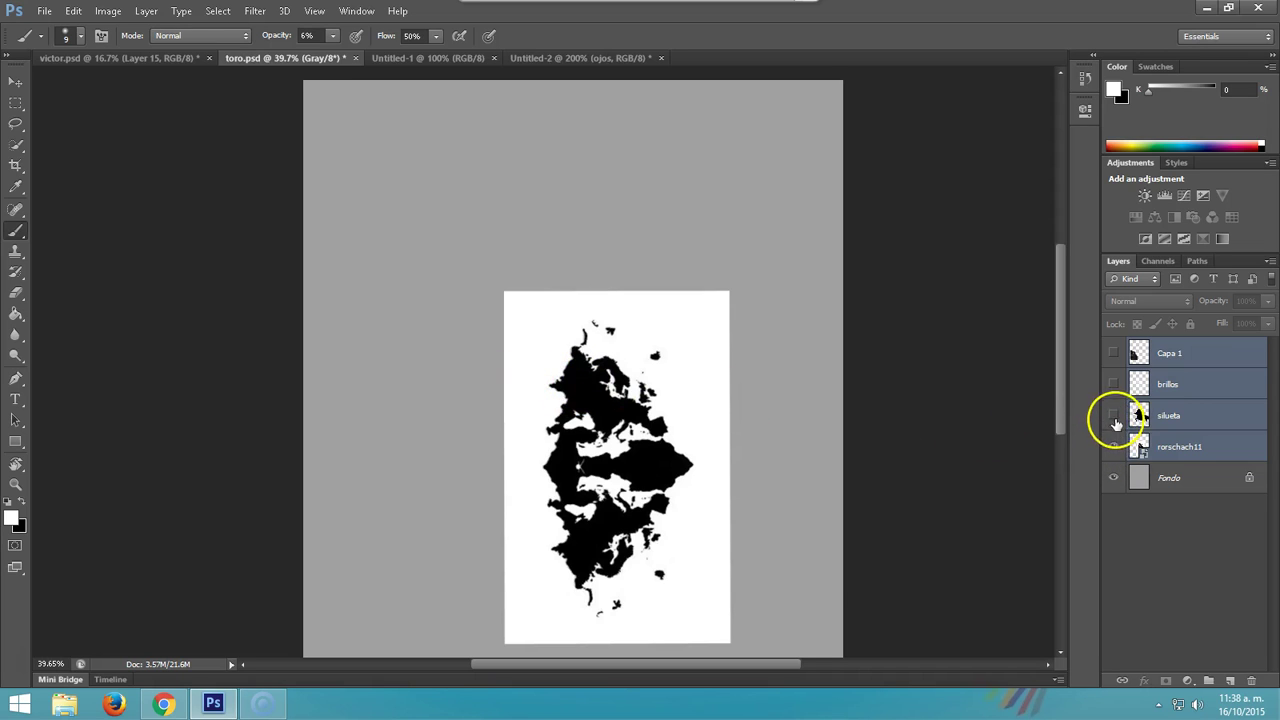
click(1114, 416)
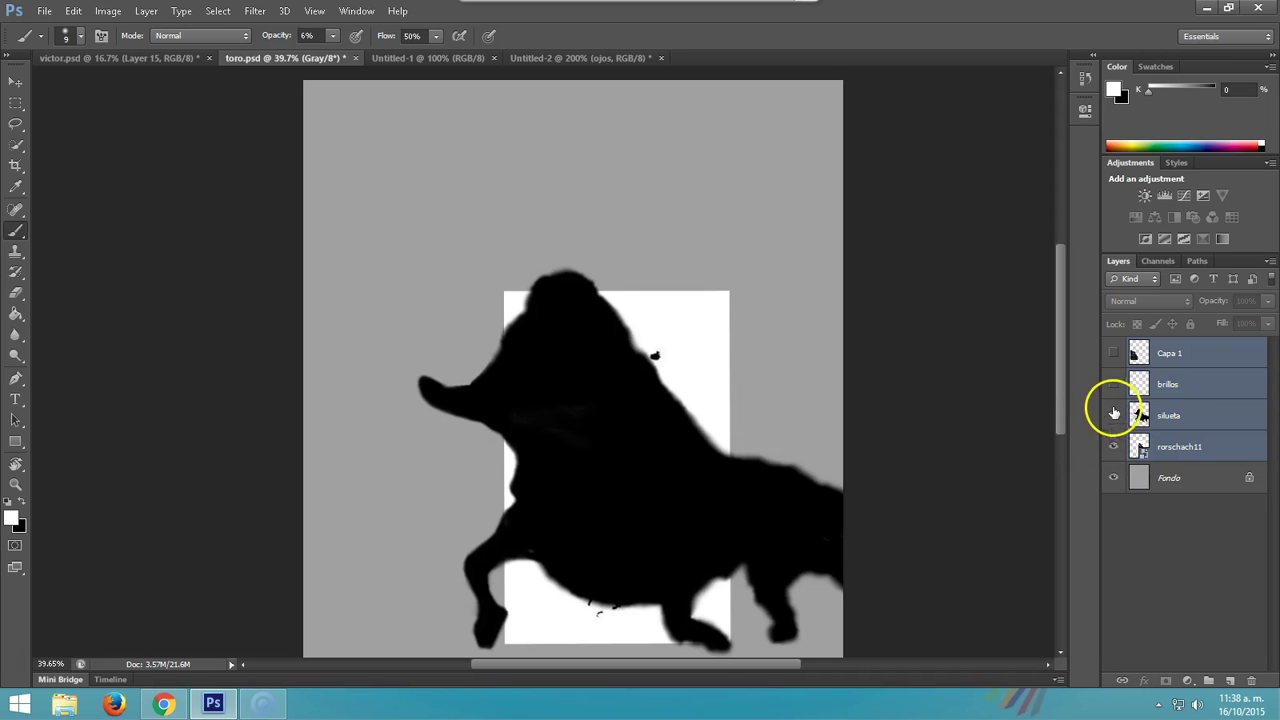
click(1114, 385)
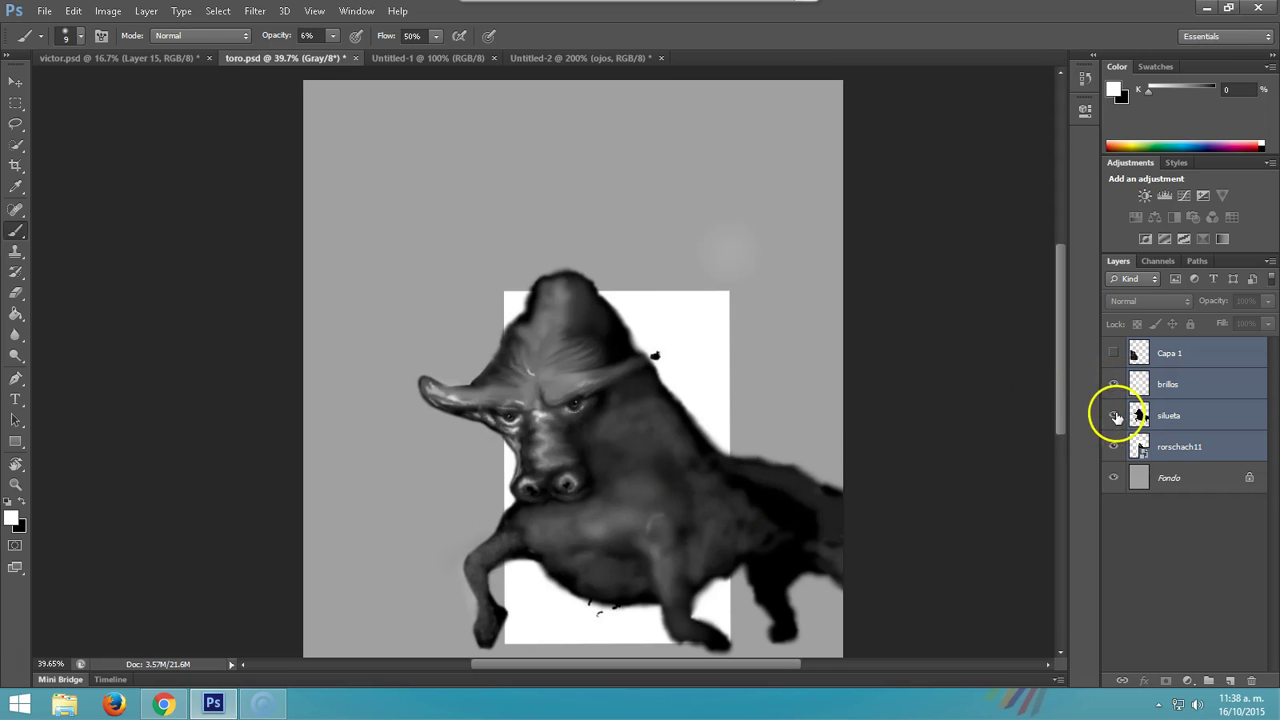
Step: Hide silueta and rorschach11 and show Capa 1 again, leaving the brillos highlights visible
click(1114, 416)
click(1114, 448)
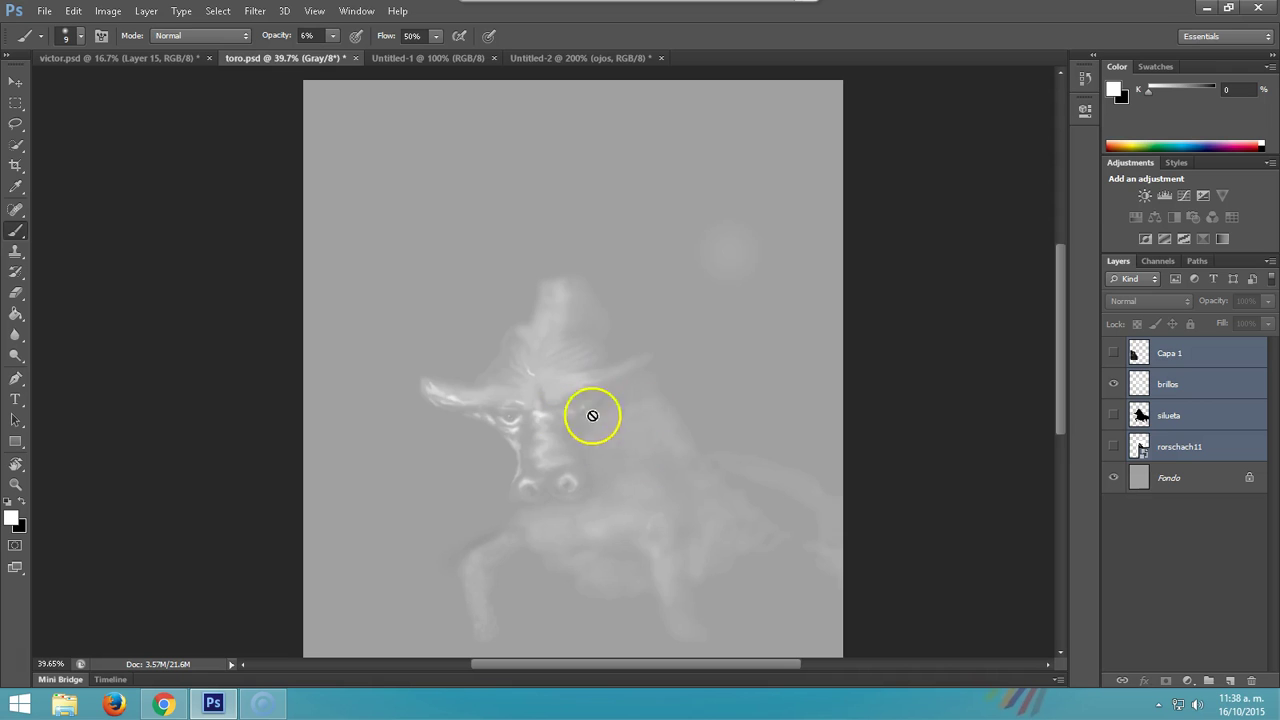
scroll(603, 438, up, 3)
scroll(603, 436, up, 3)
scroll(604, 432, up, 3)
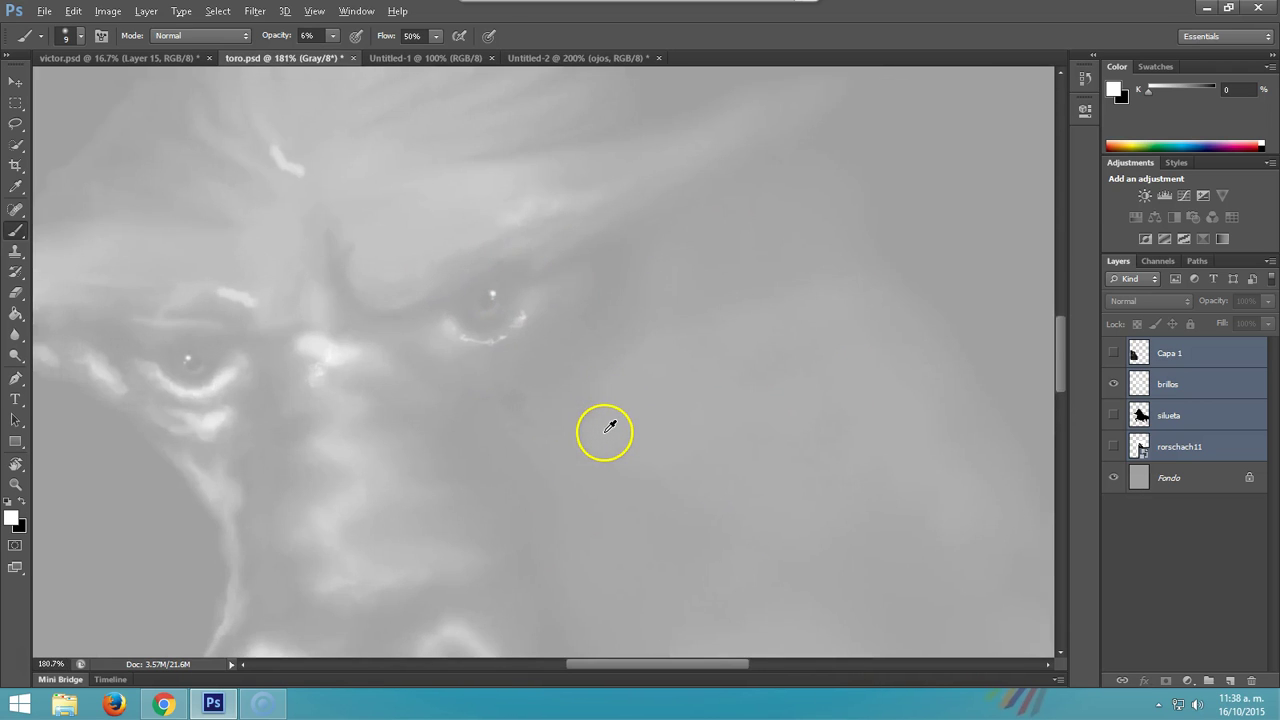
scroll(605, 430, down, 3)
click(1114, 353)
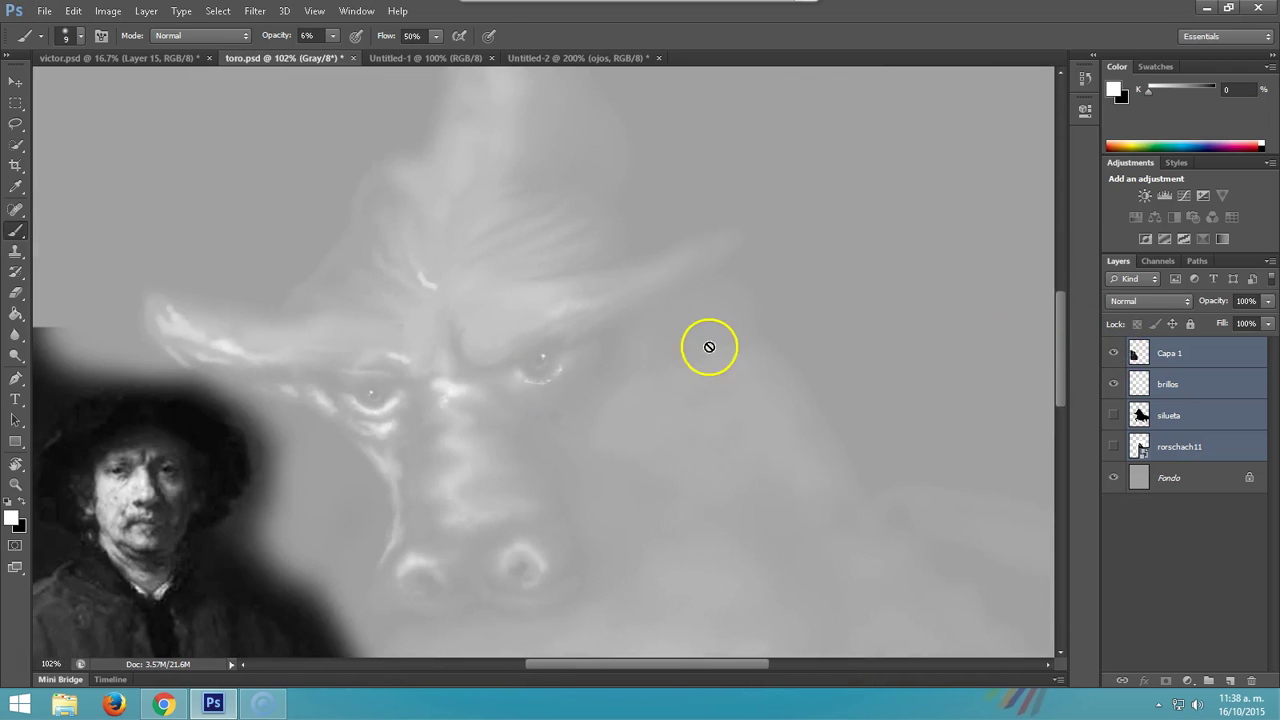
scroll(683, 353, down, 2)
scroll(683, 353, down, 2)
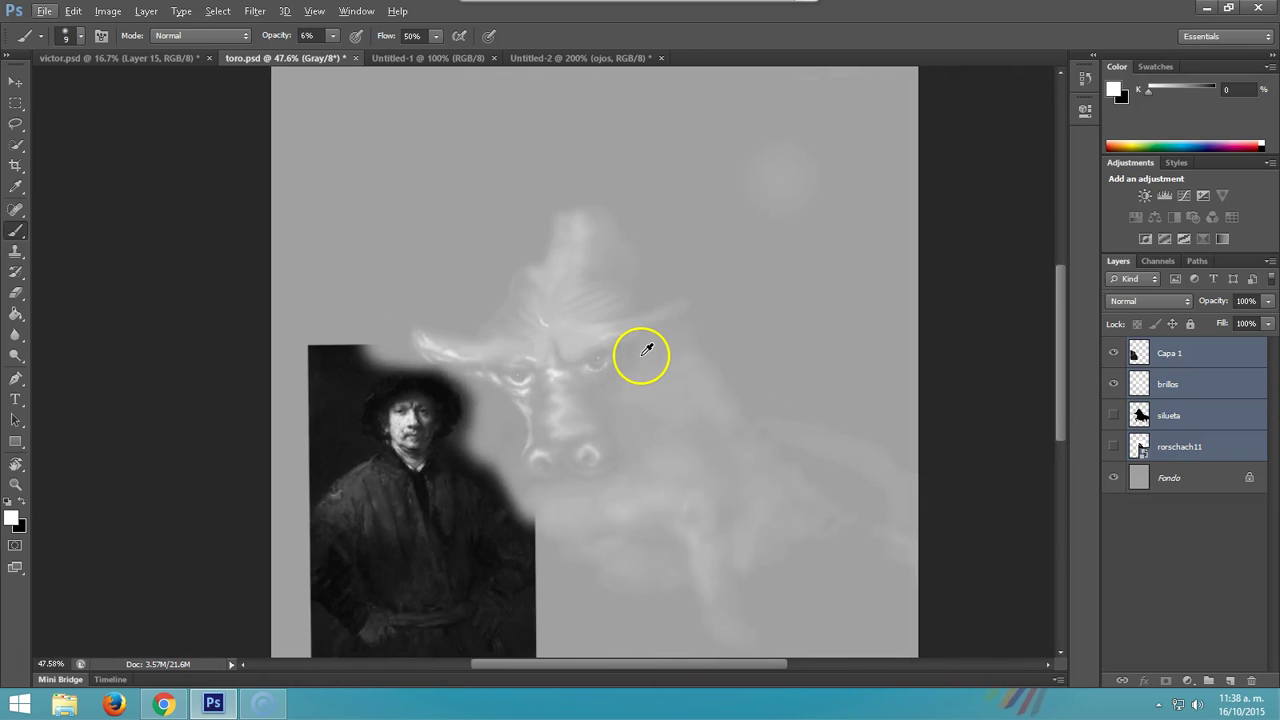